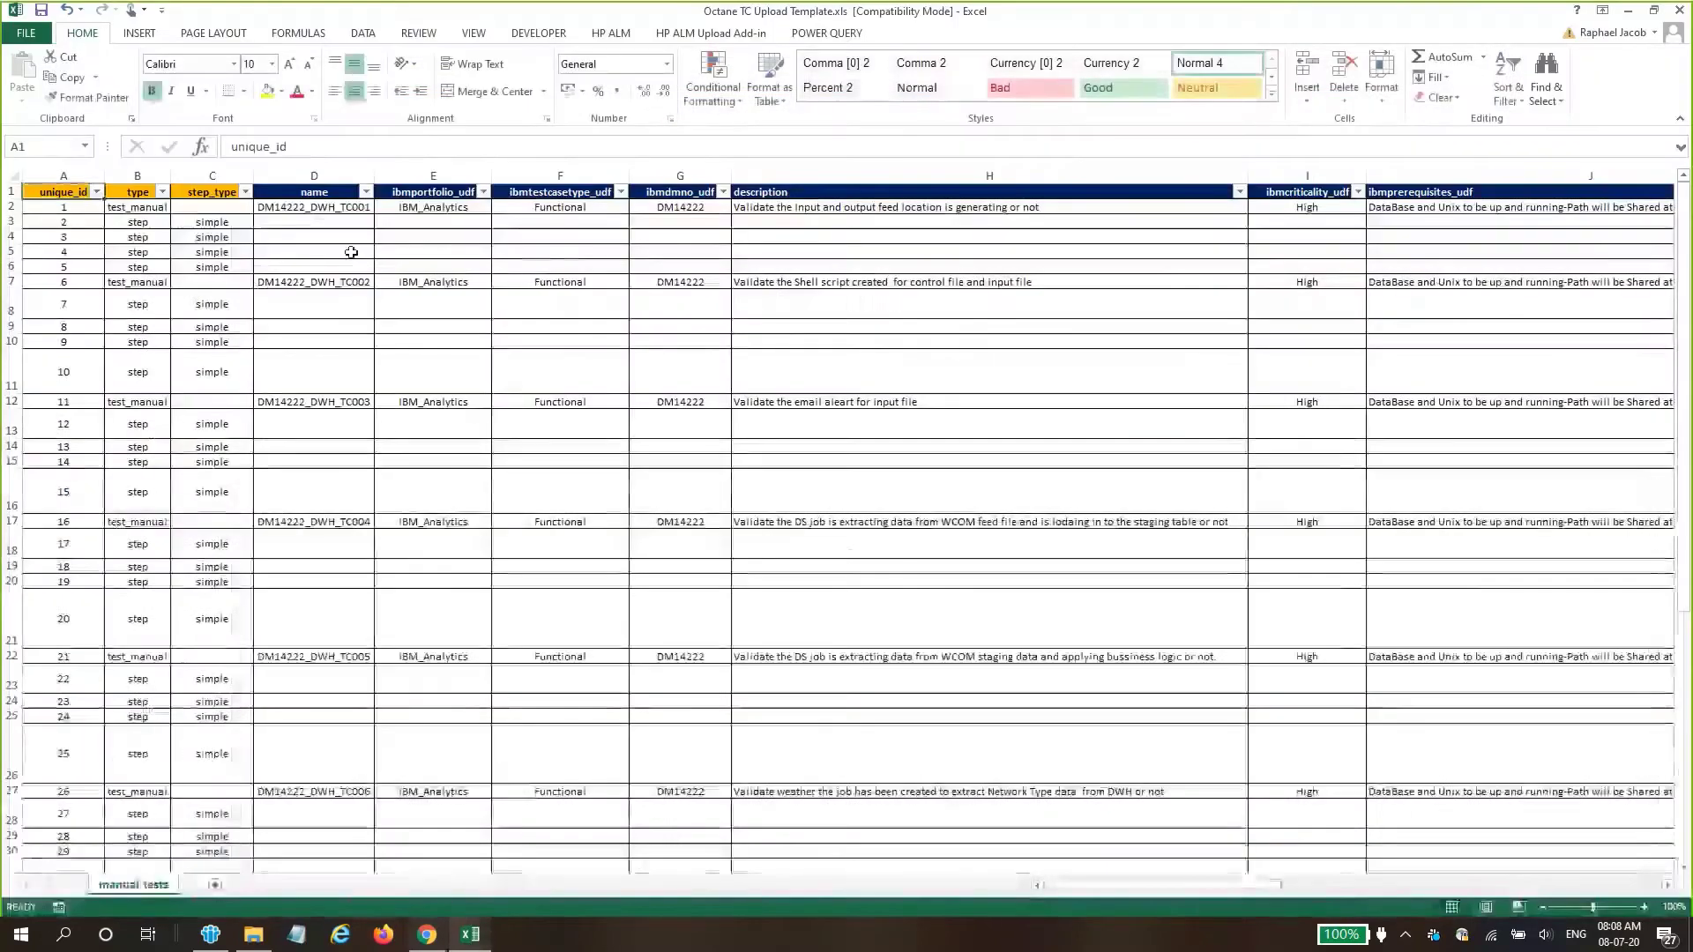
- Examine the upload template's column headers in row 1, from the type column through step_description
click(149, 226)
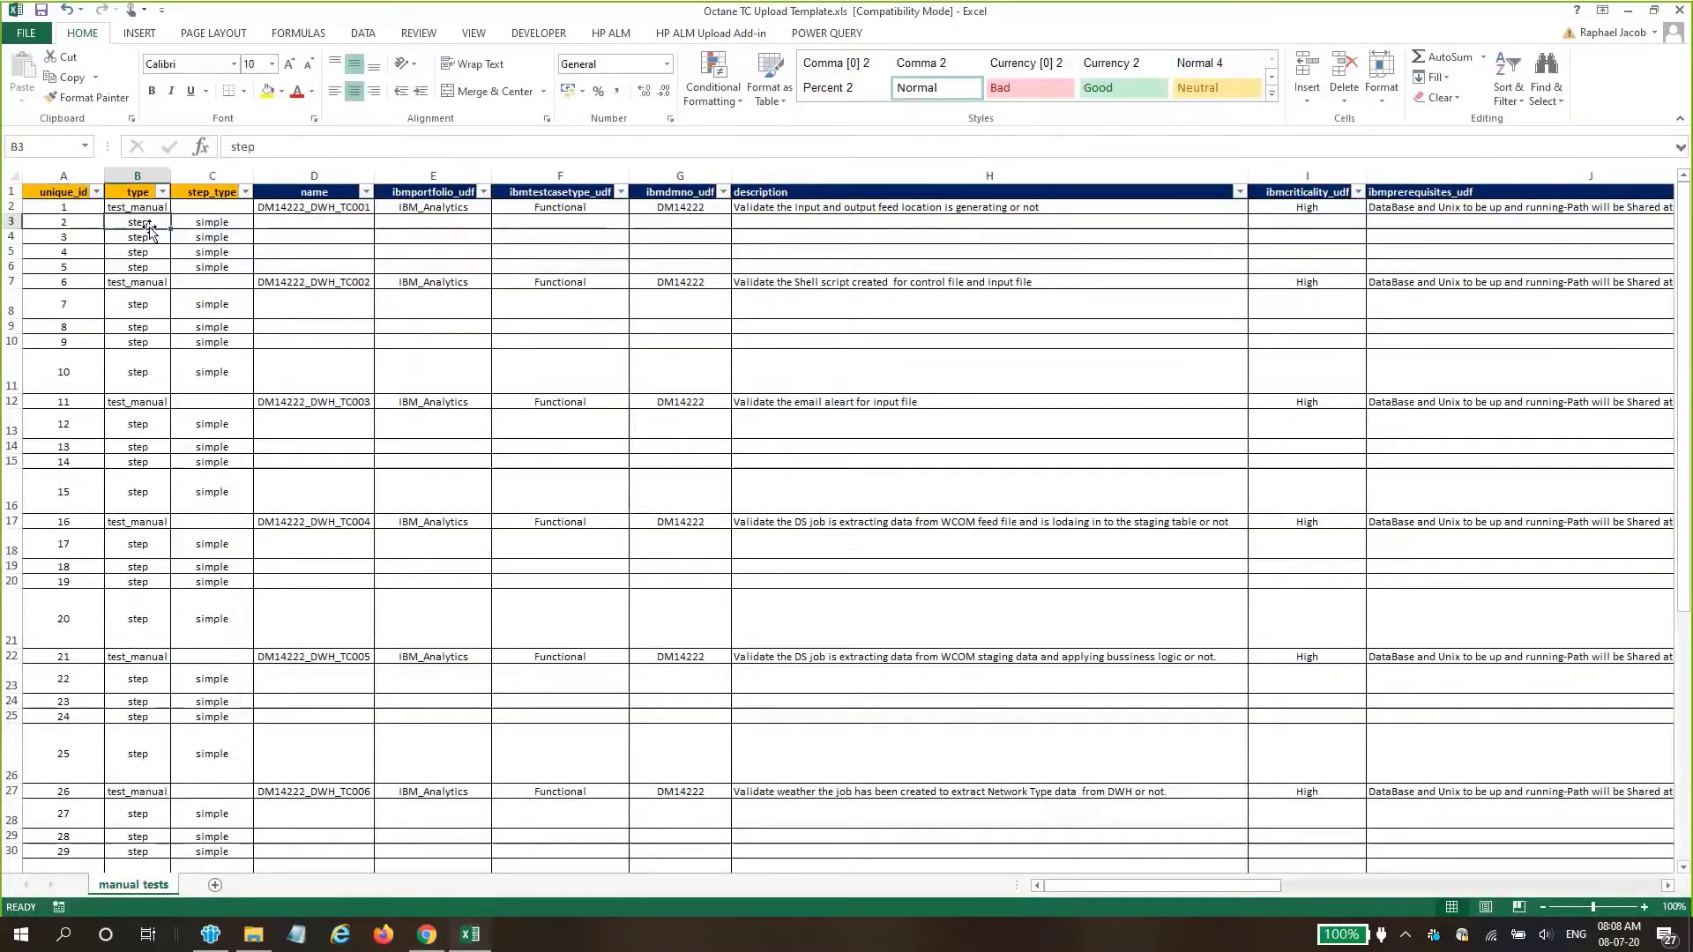
scroll(149, 227, down, 5)
click(139, 333)
scroll(139, 332, up, 5)
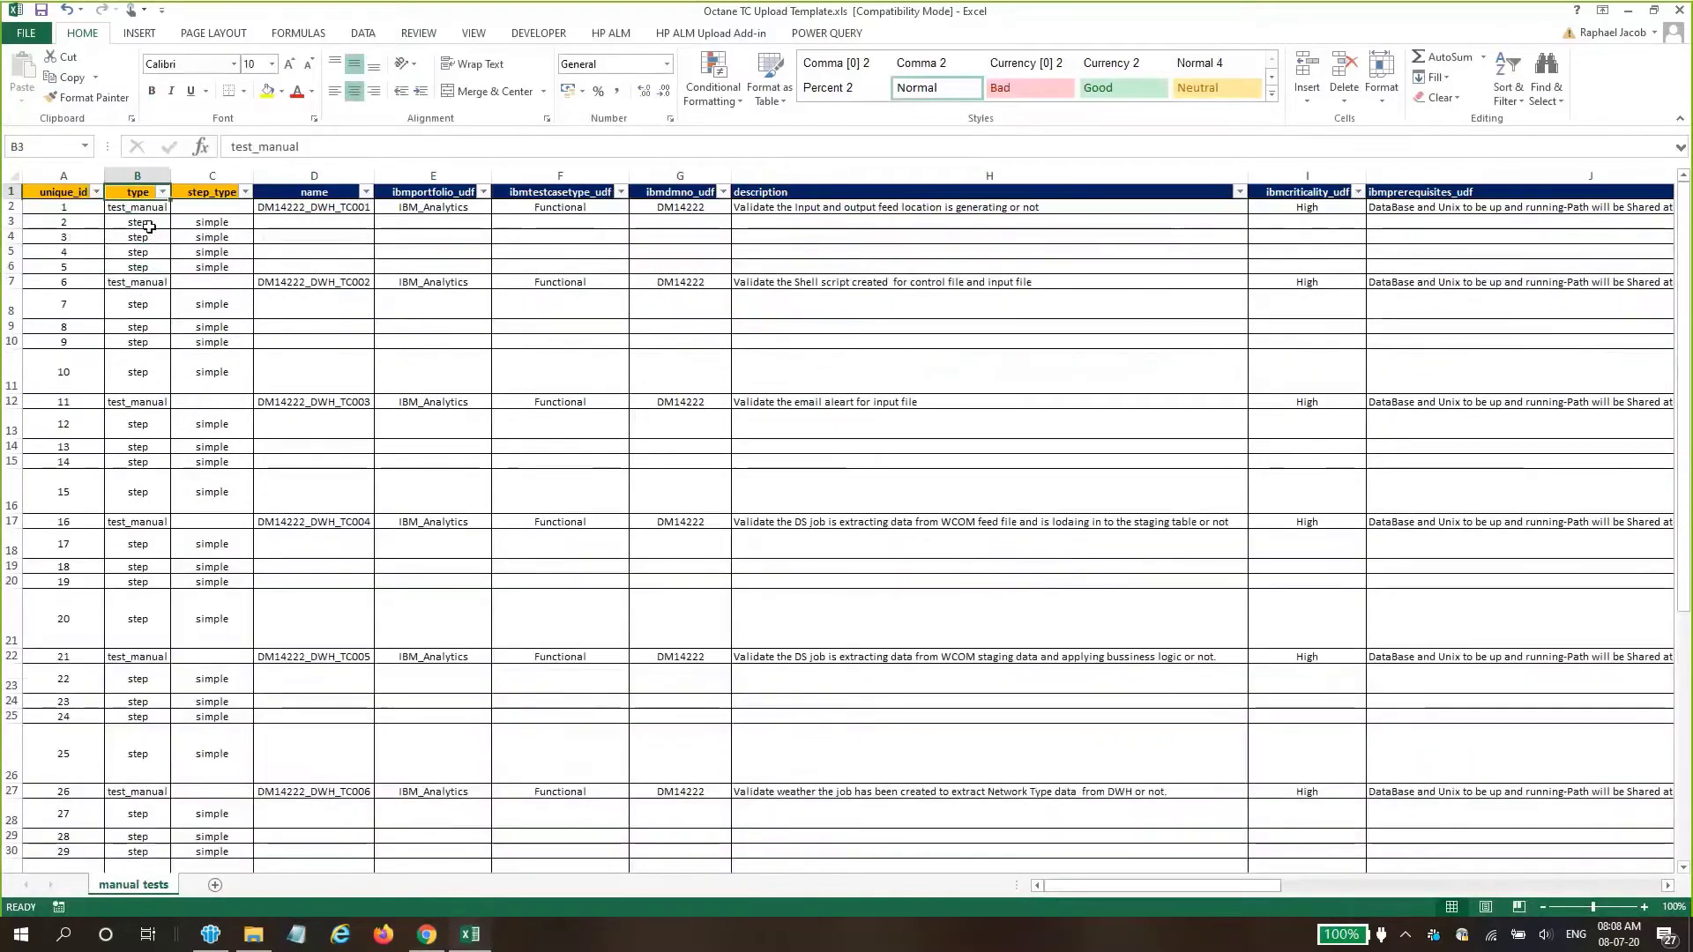
key(ctrl+Up)
key(Right)
key(Right)
key(Right)
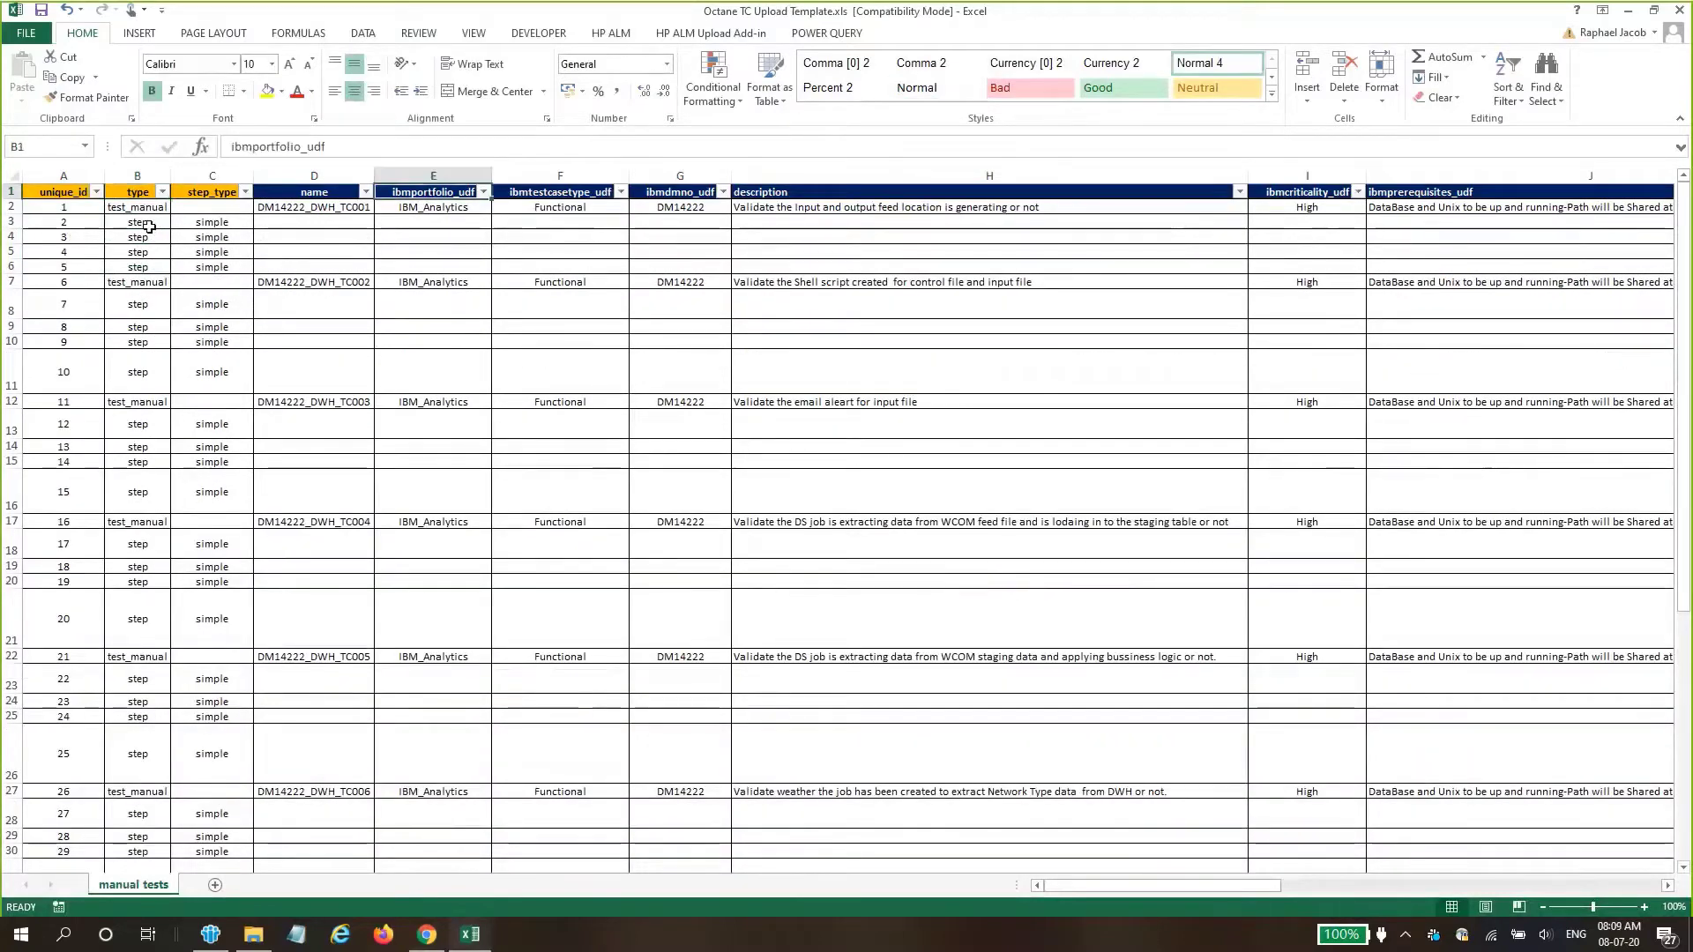
key(Left)
key(Right)
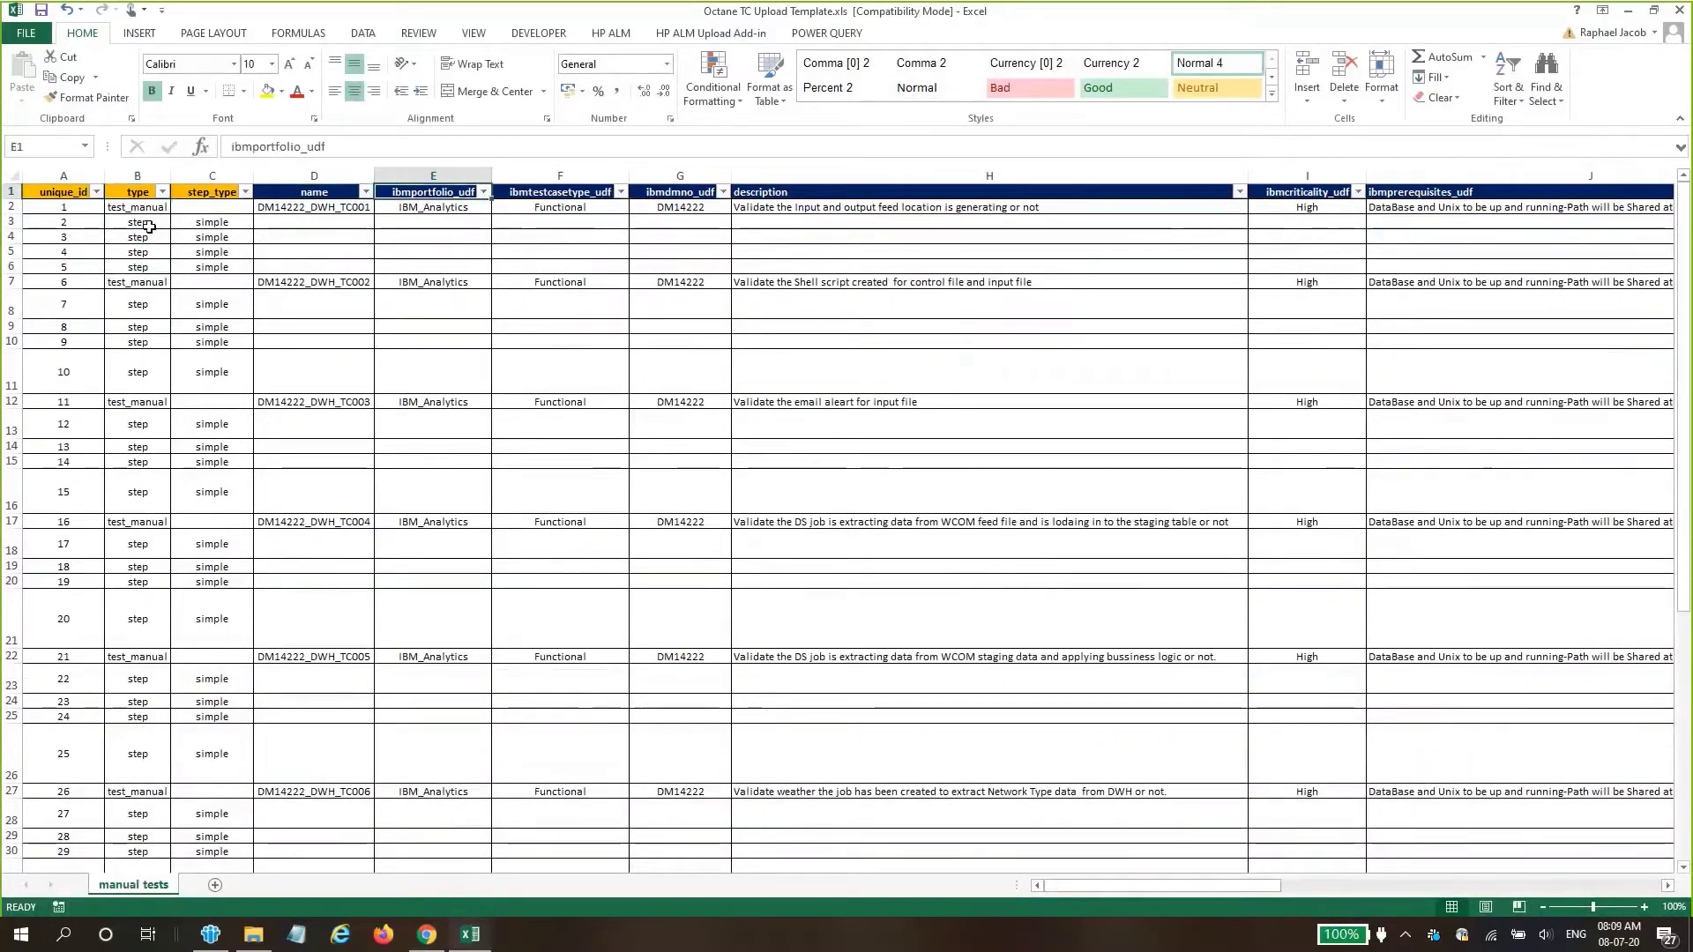
key(Right)
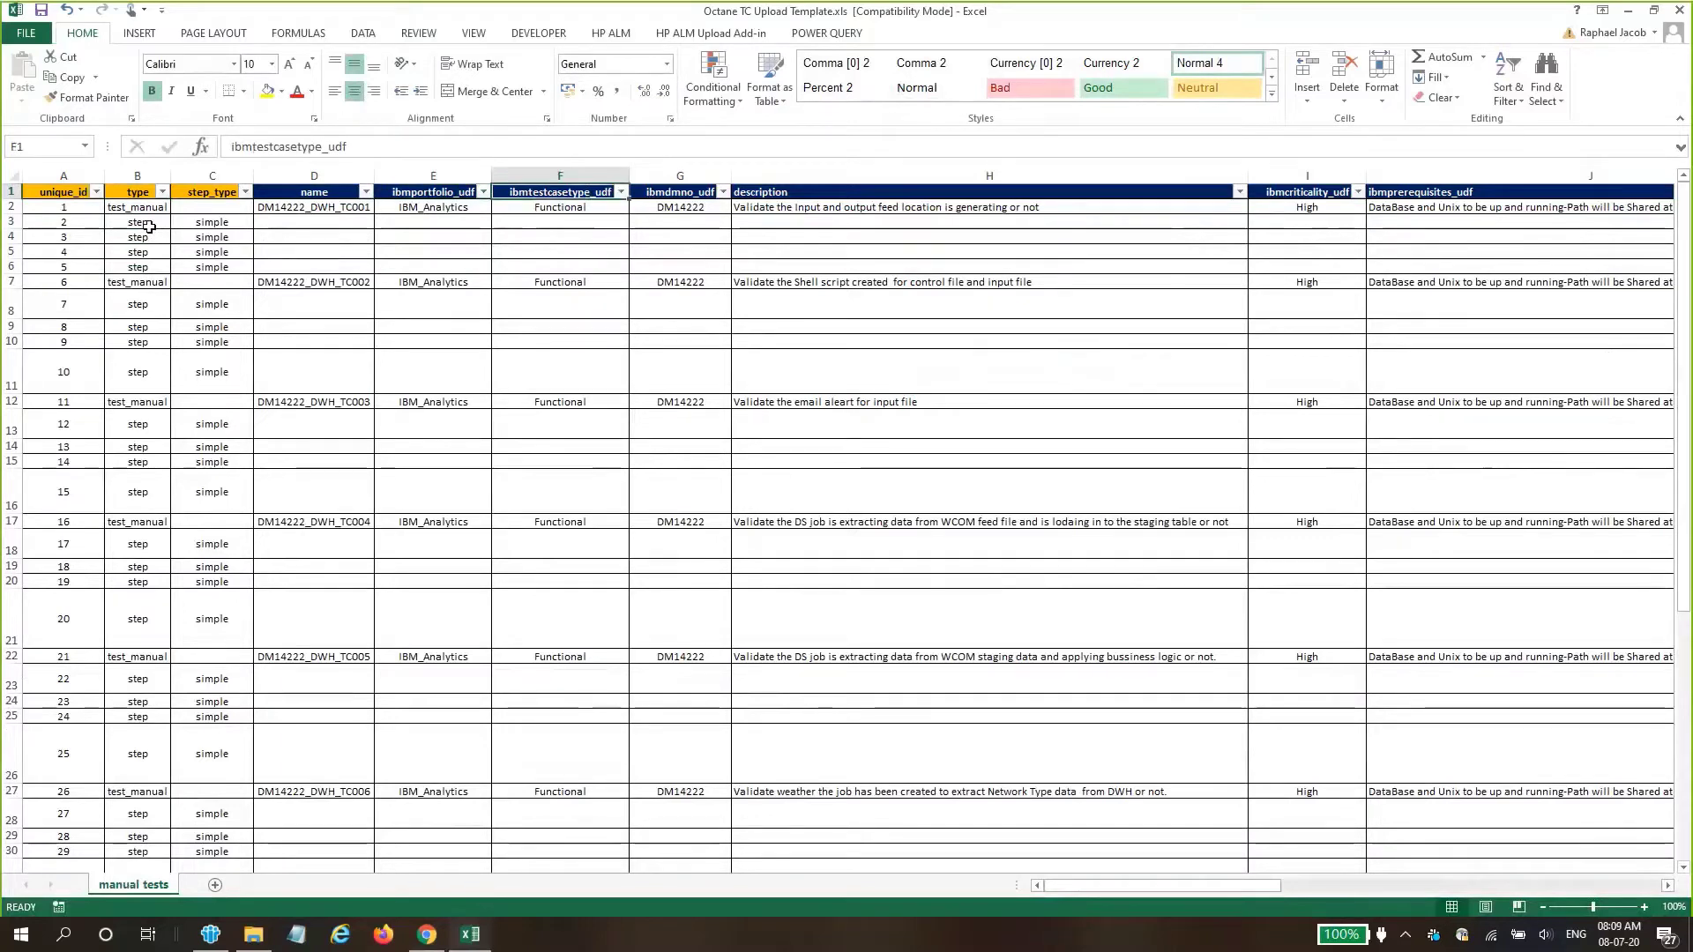
key(Right)
key(Right)
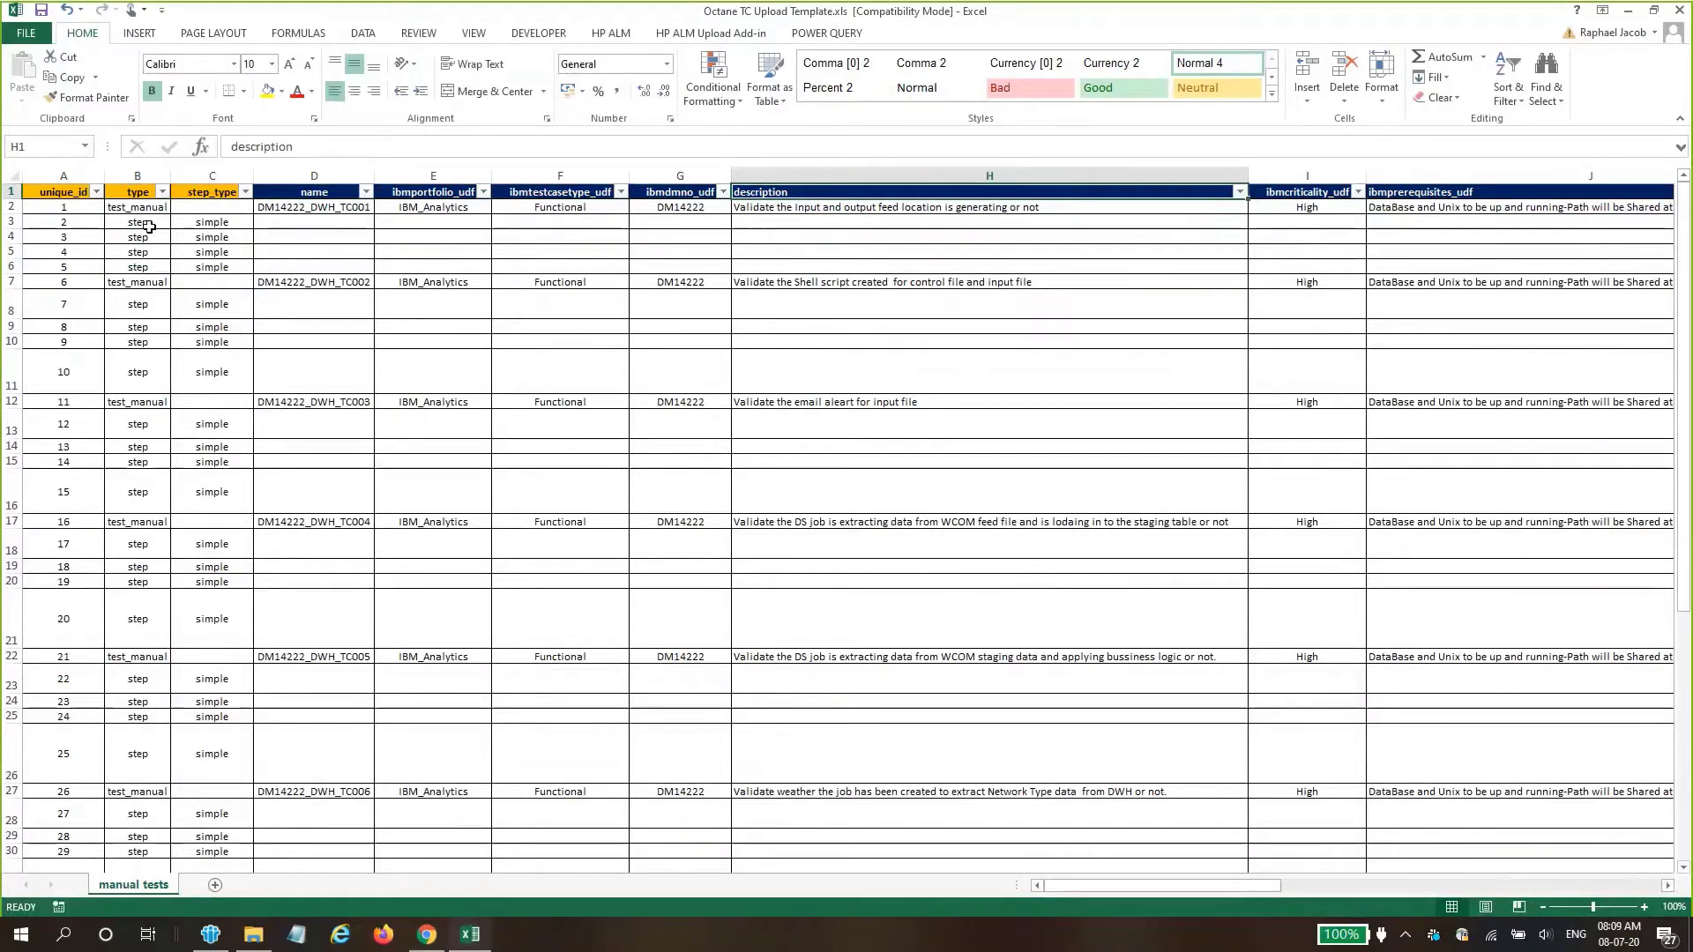
key(Right)
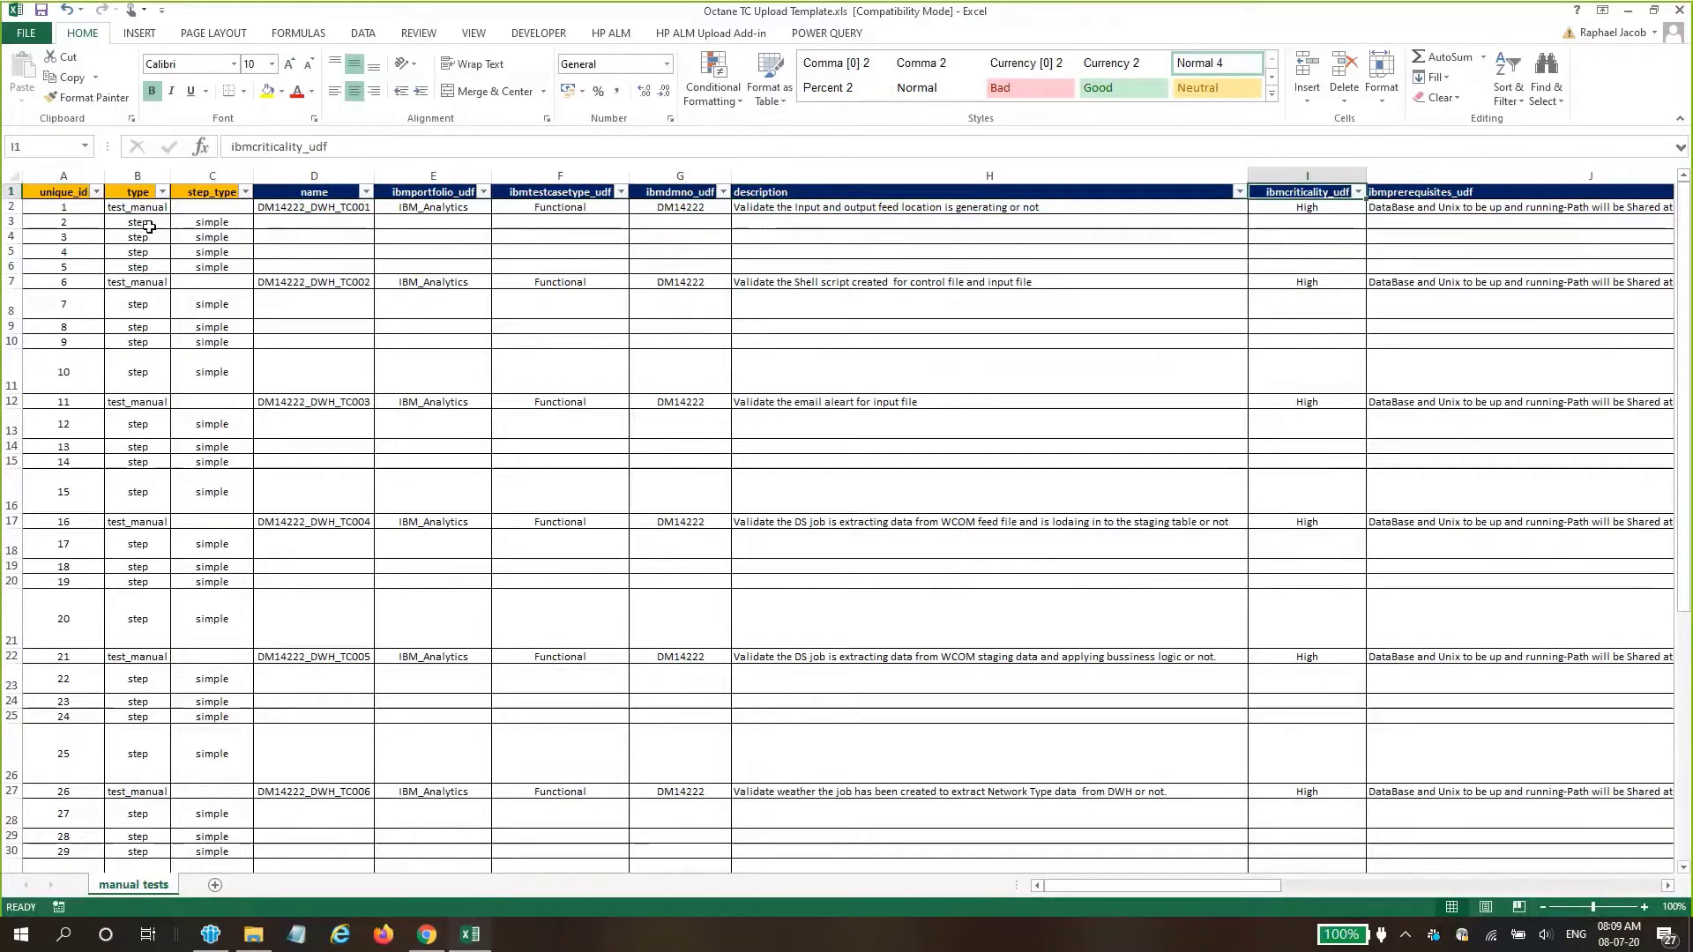
key(Right)
key(Right)
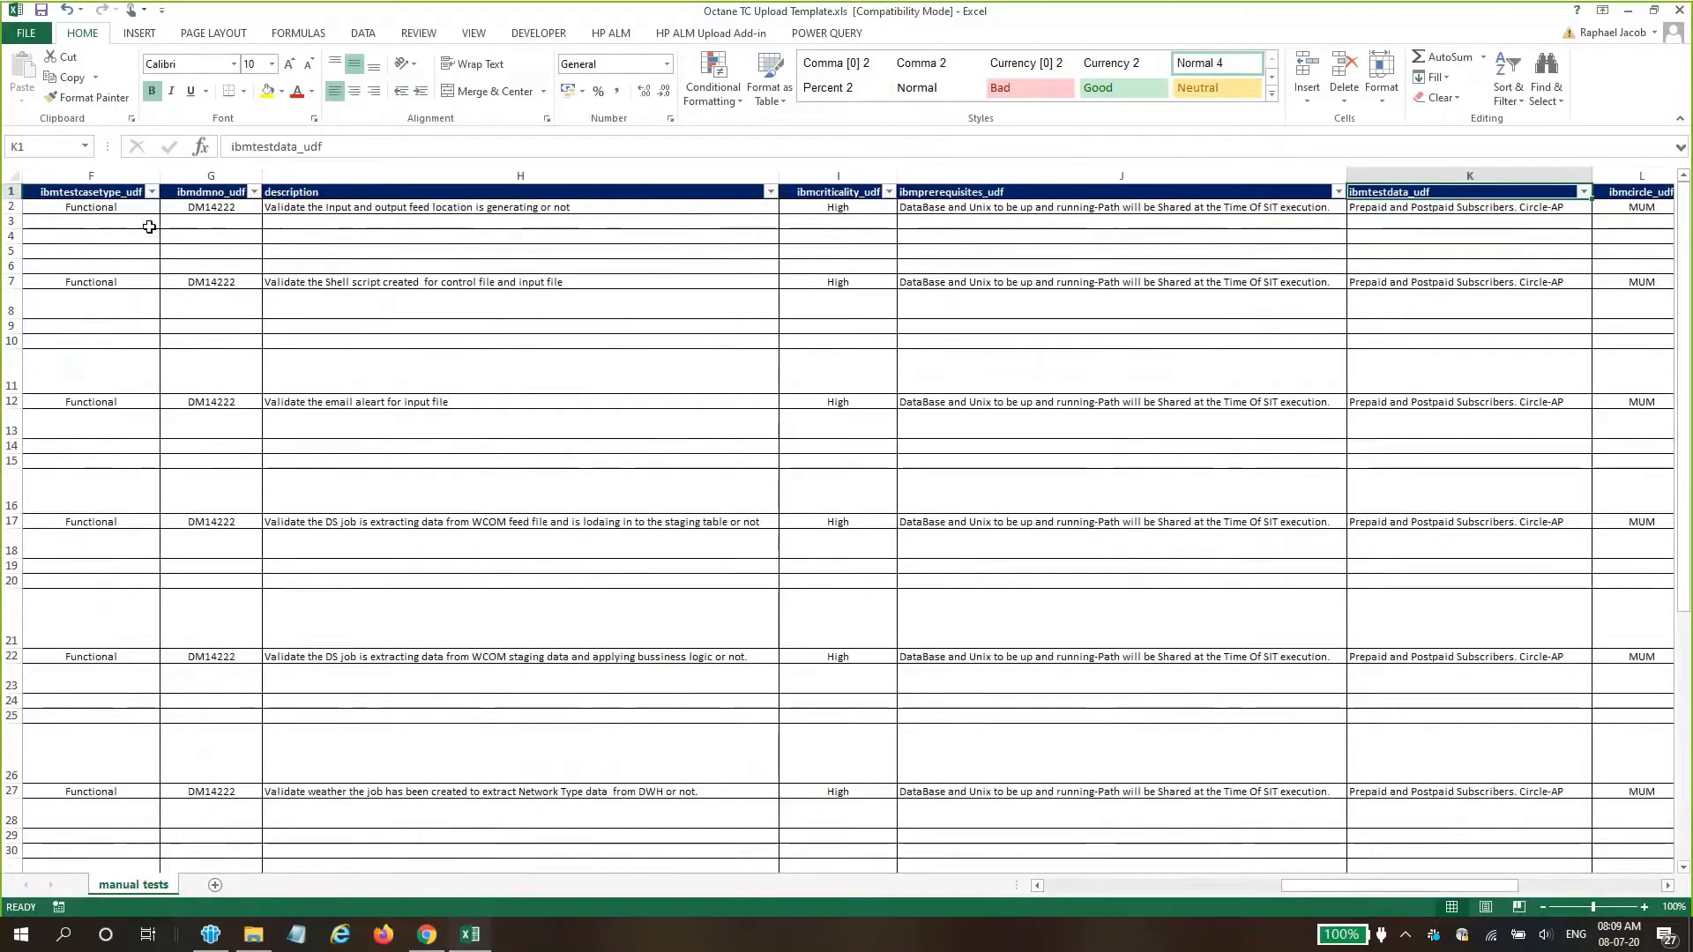
key(Right)
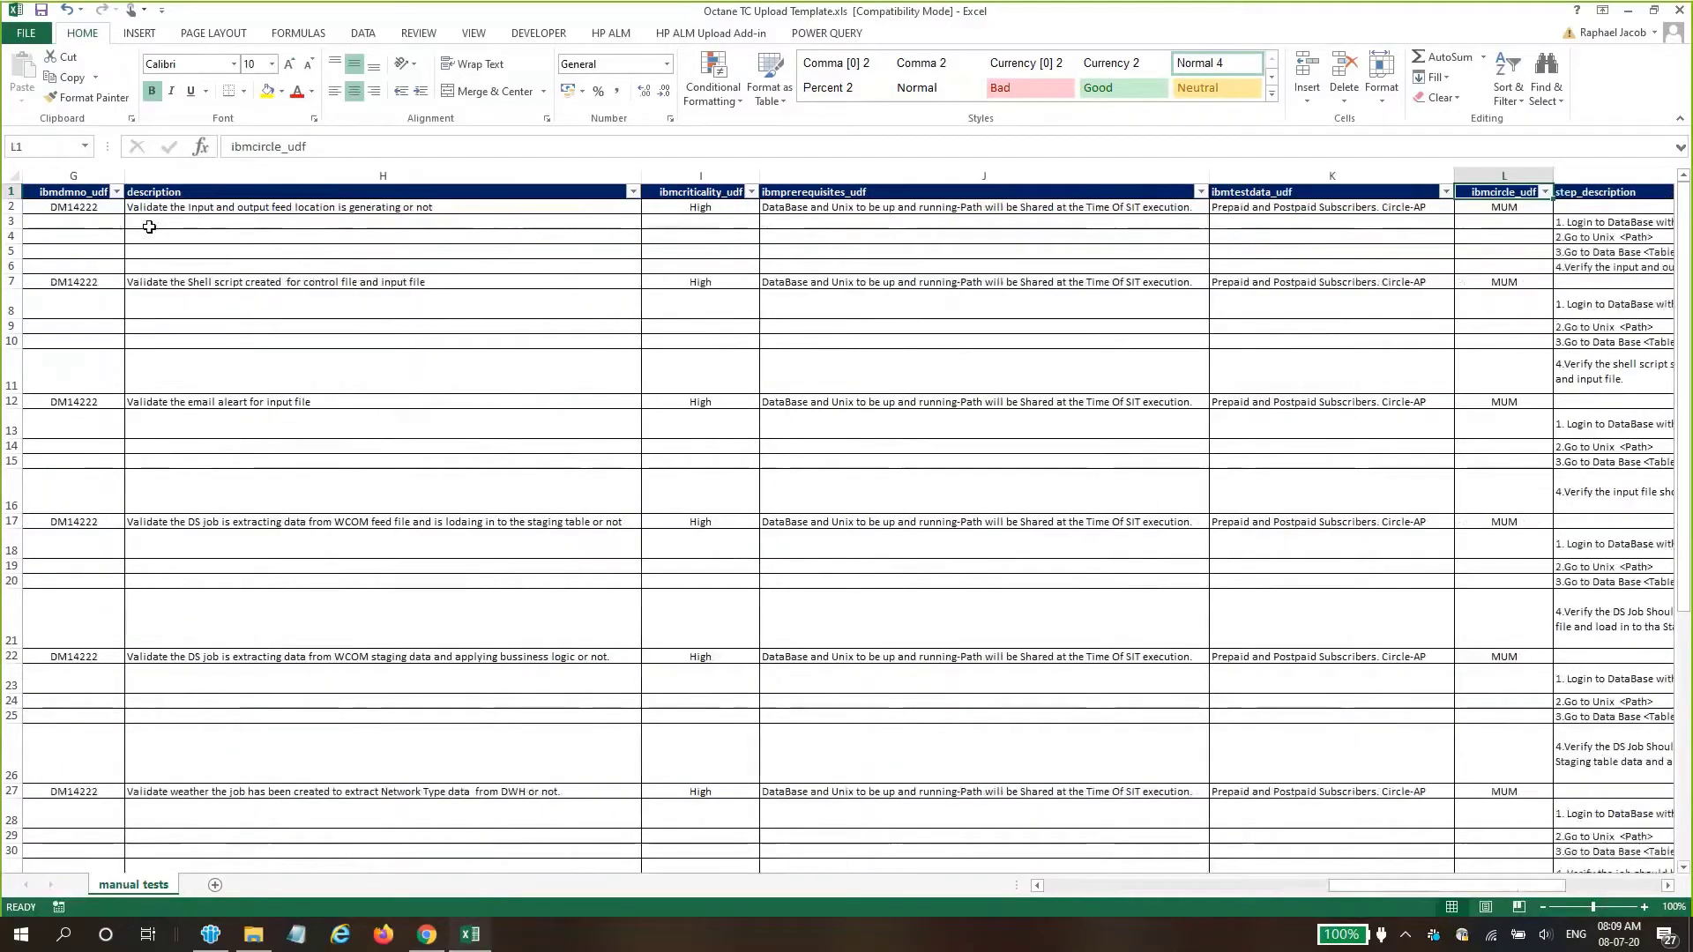
key(Right)
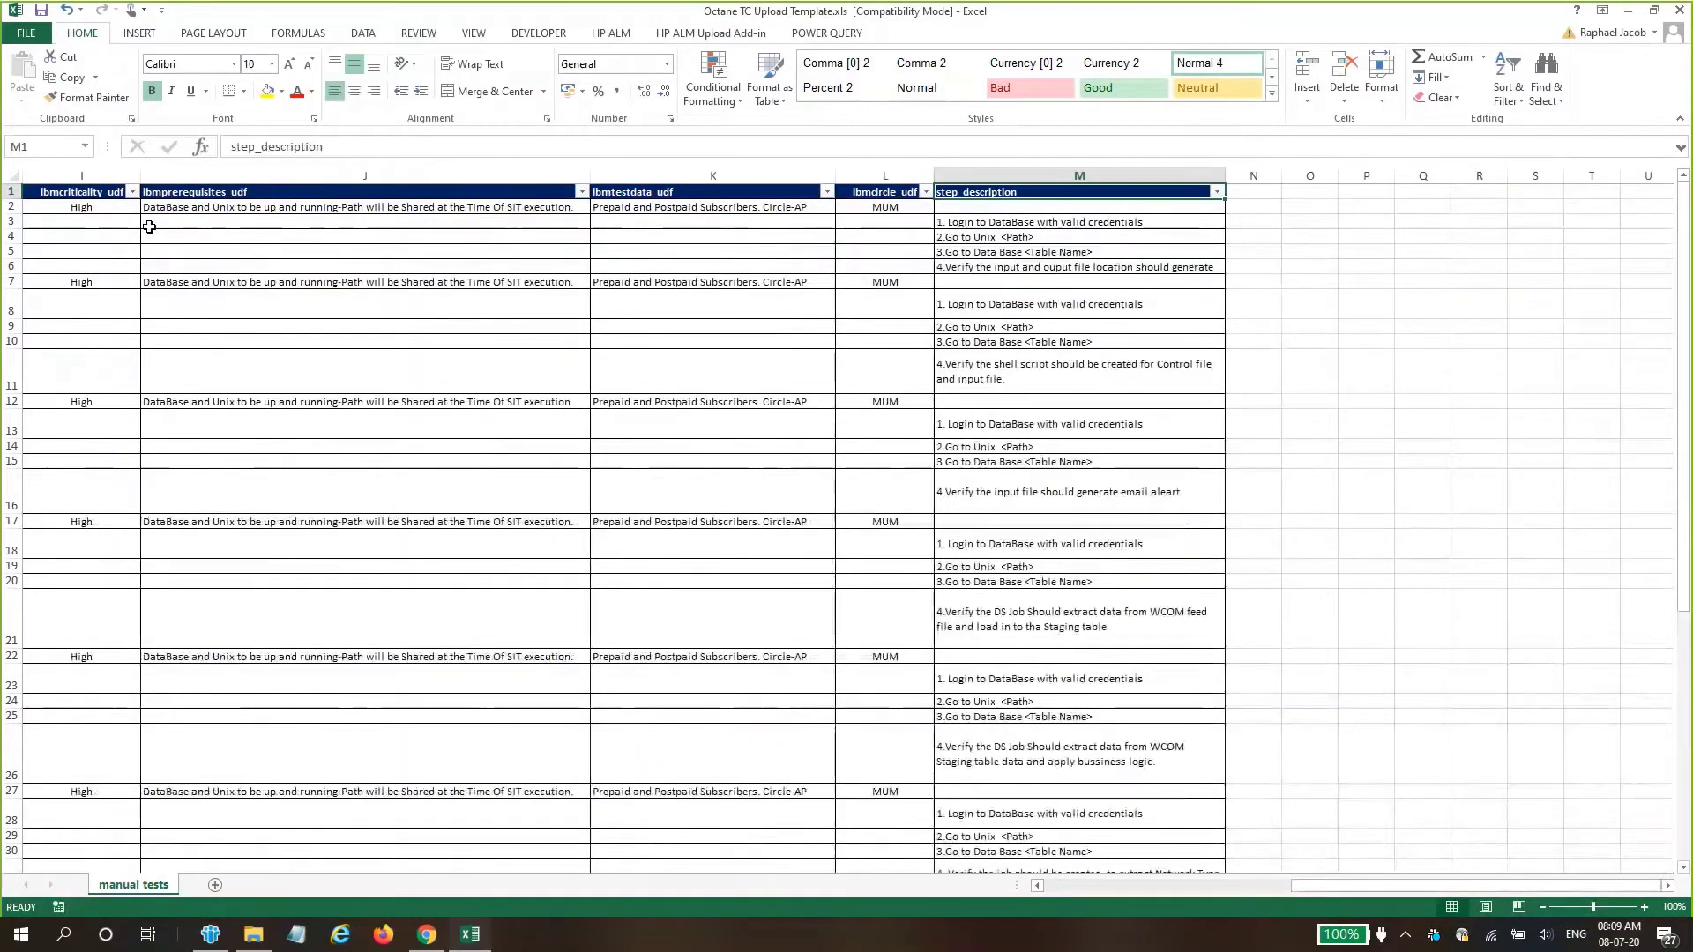
key(Left)
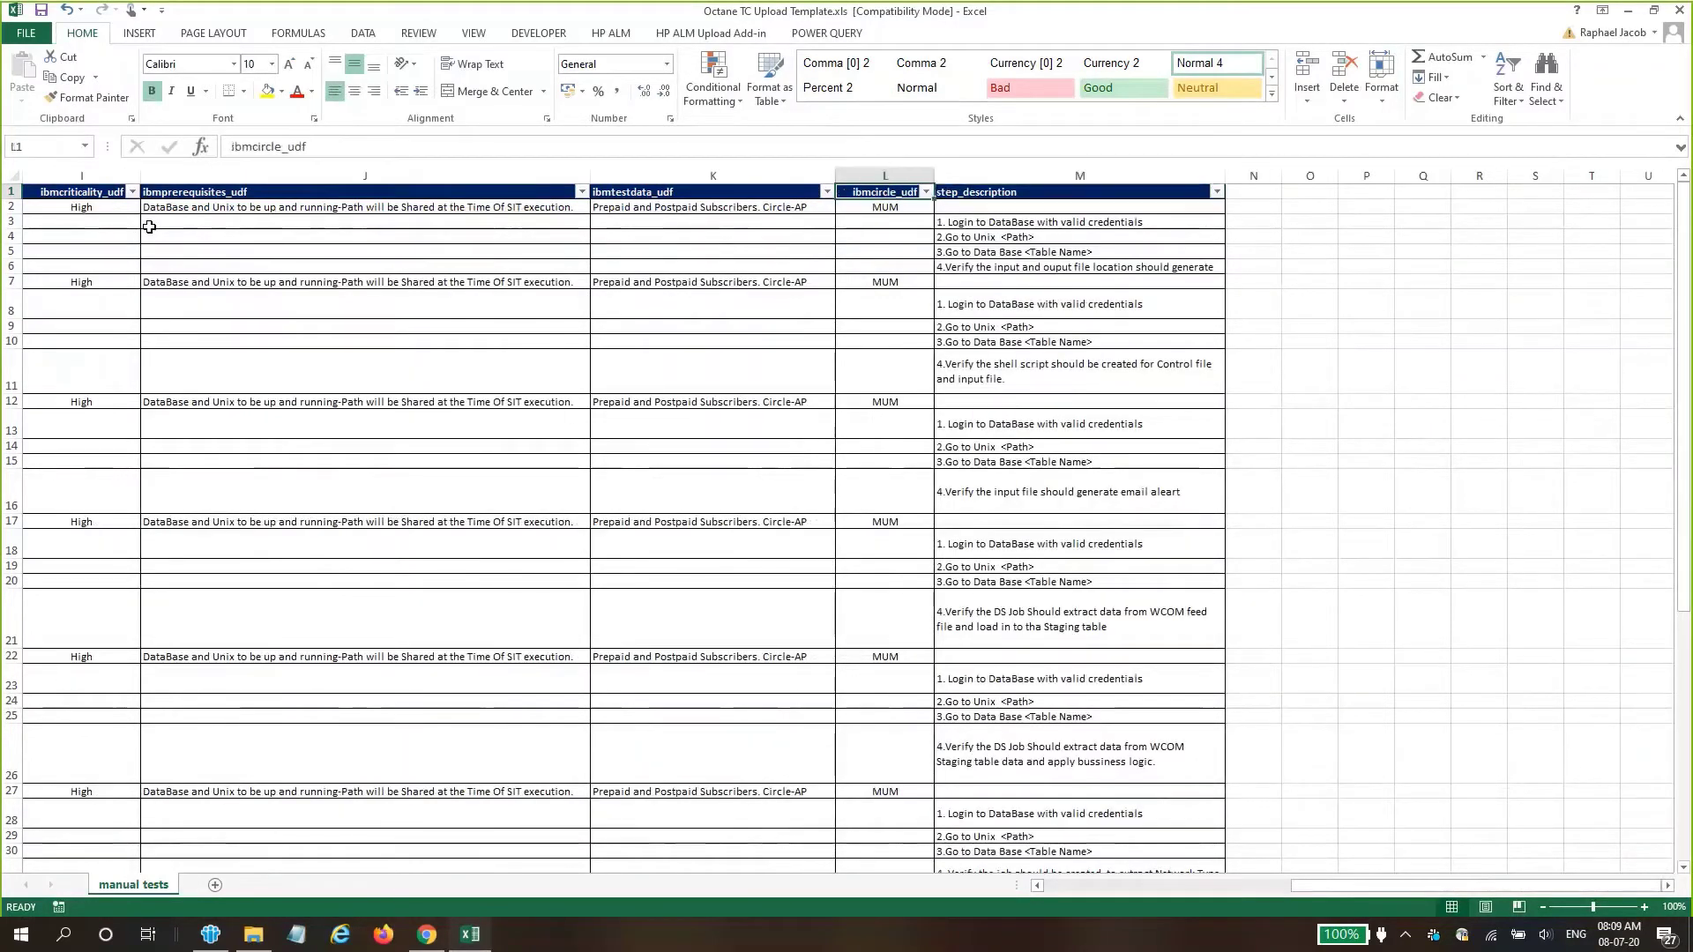
key(Right)
key(Left)
- Review the first header fields of the template: unique_id, type and step_type
key(Home)
key(Right)
key(Right)
key(Right)
key(Right)
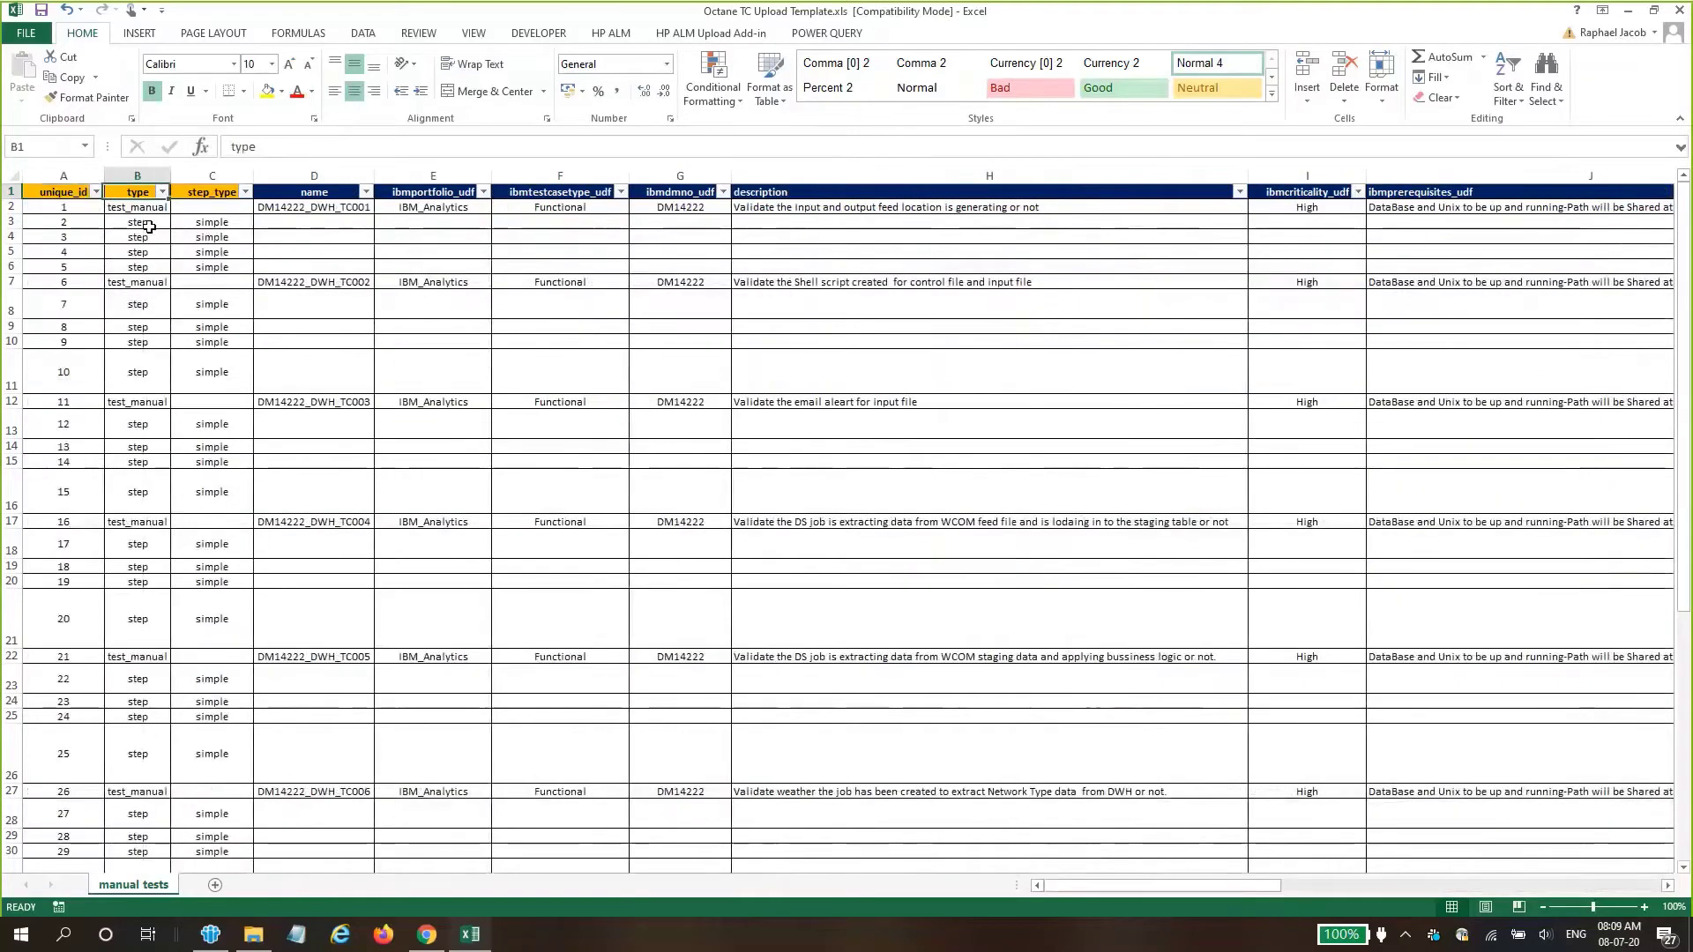
key(Left)
key(Left)
key(Left)
key(Left)
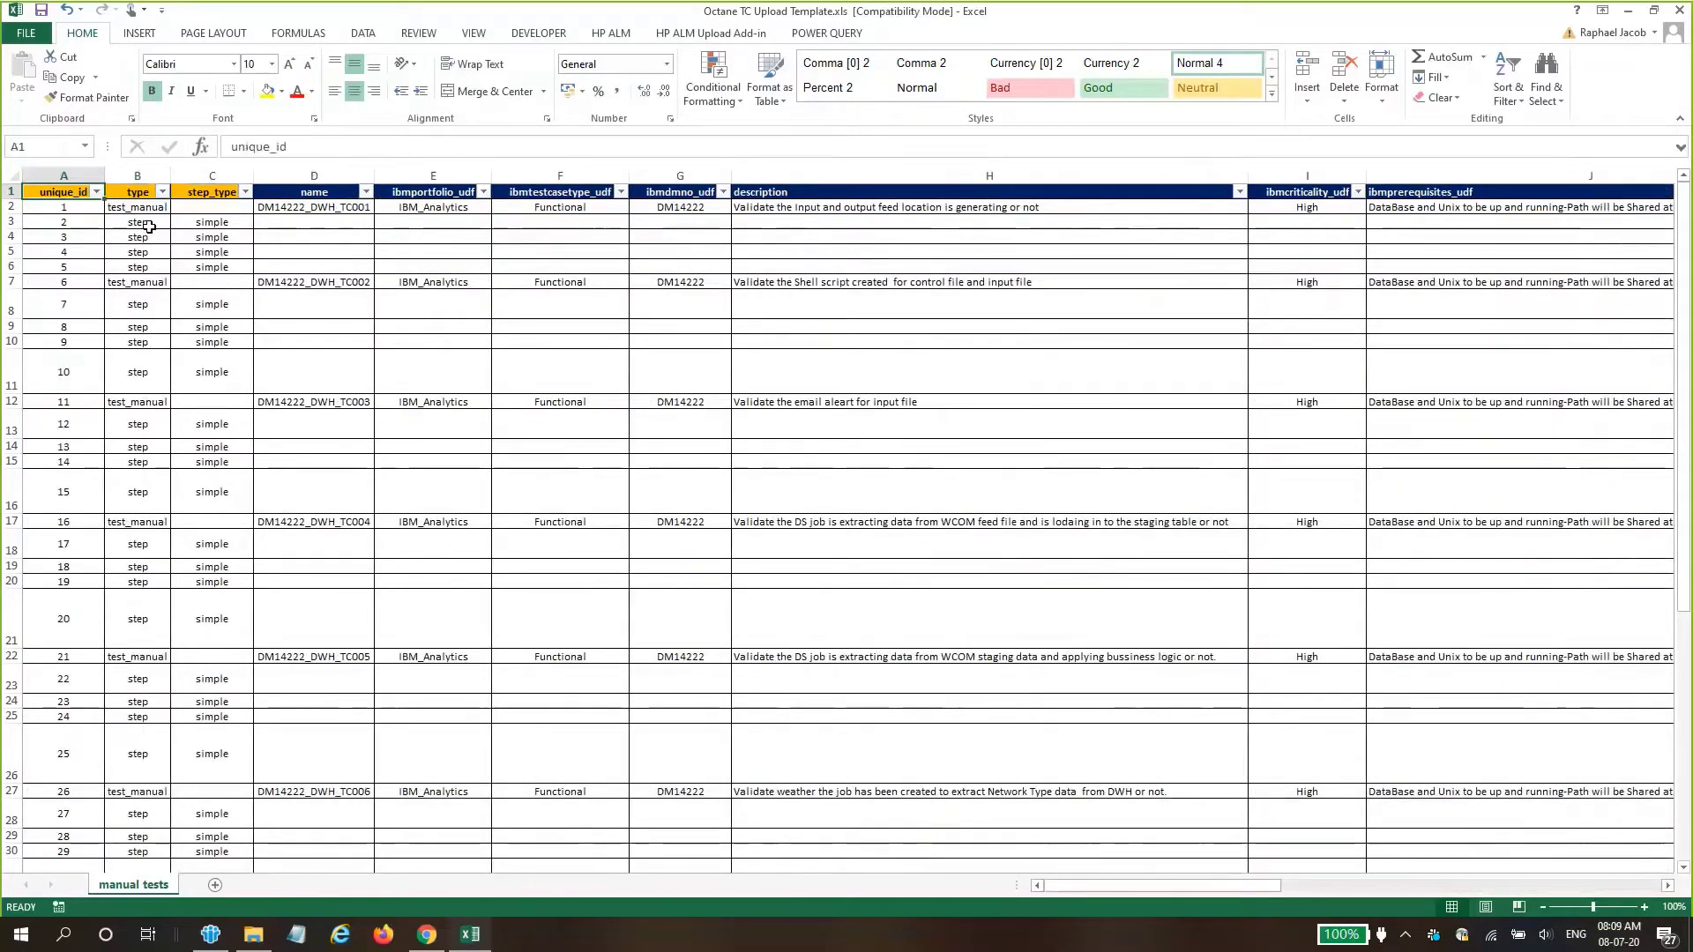
key(Right)
key(Right)
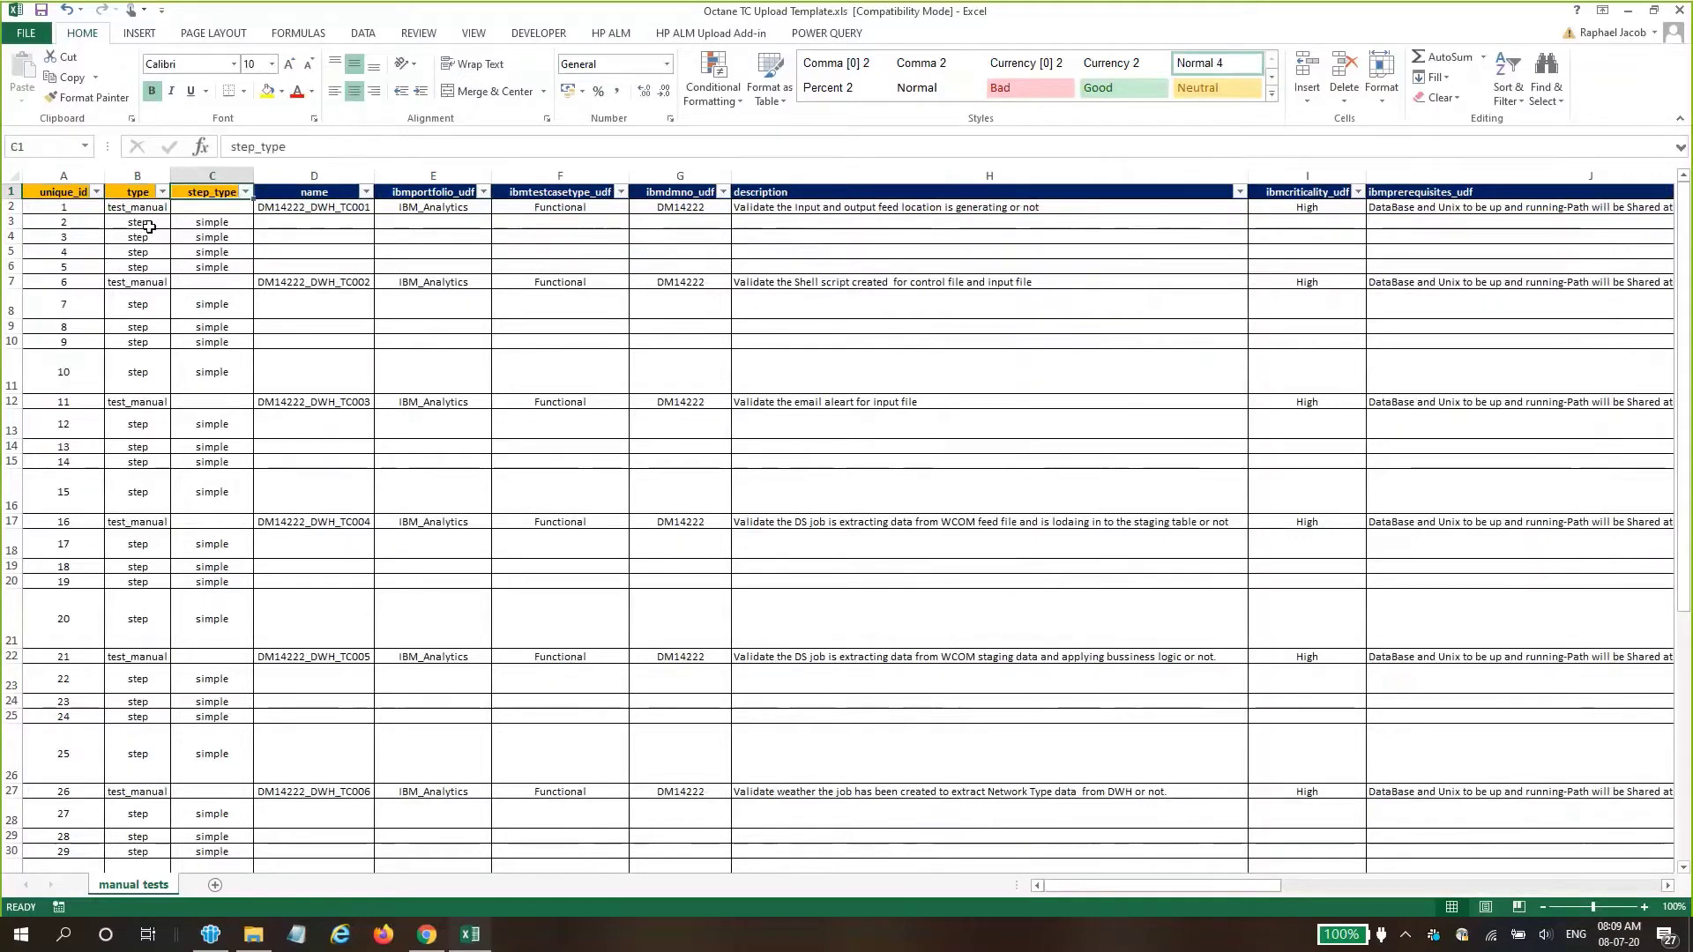
key(Home)
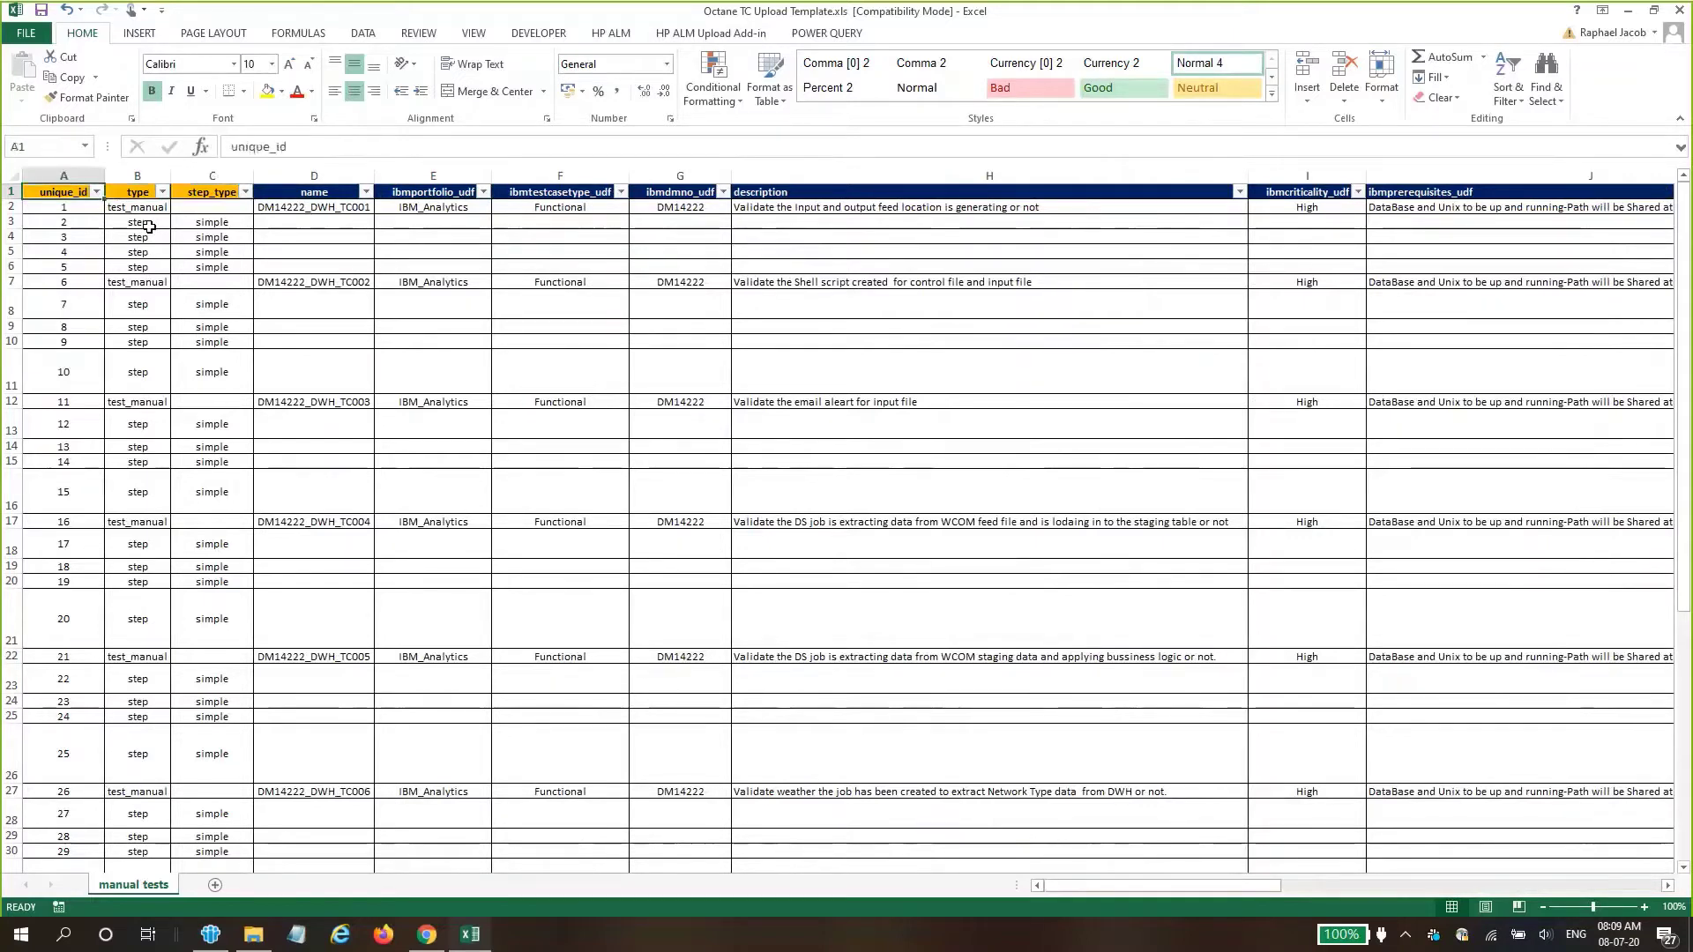
- Examine the type column and compare the test_manual and step rows with their step_type entries
click(151, 176)
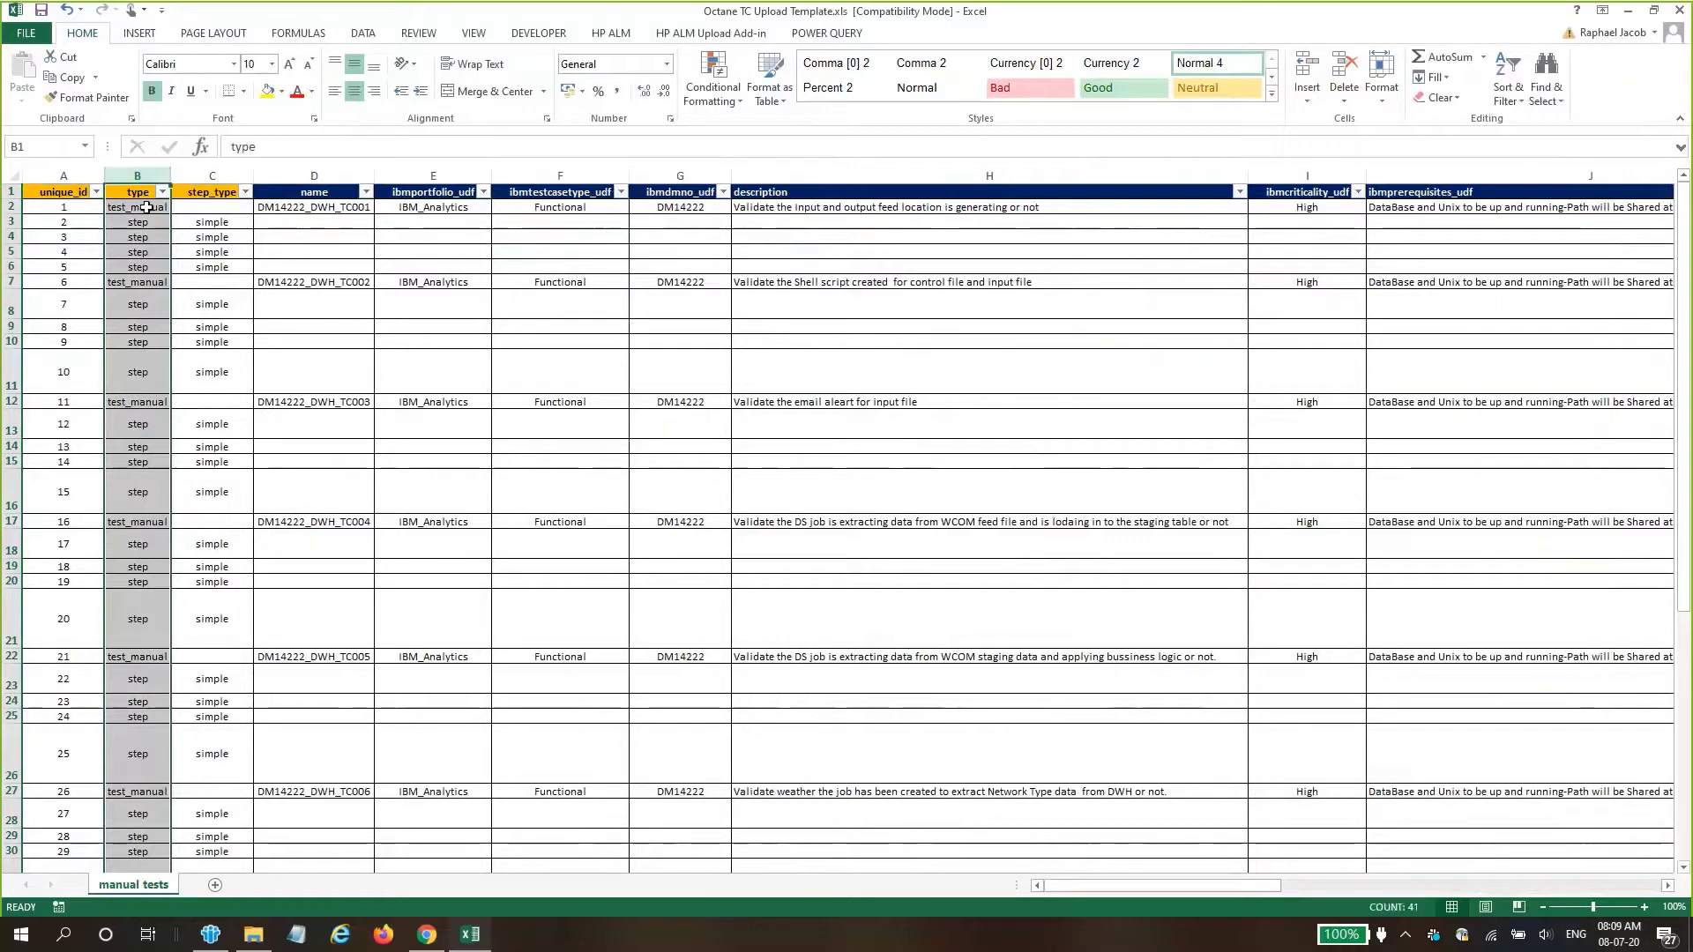
click(146, 206)
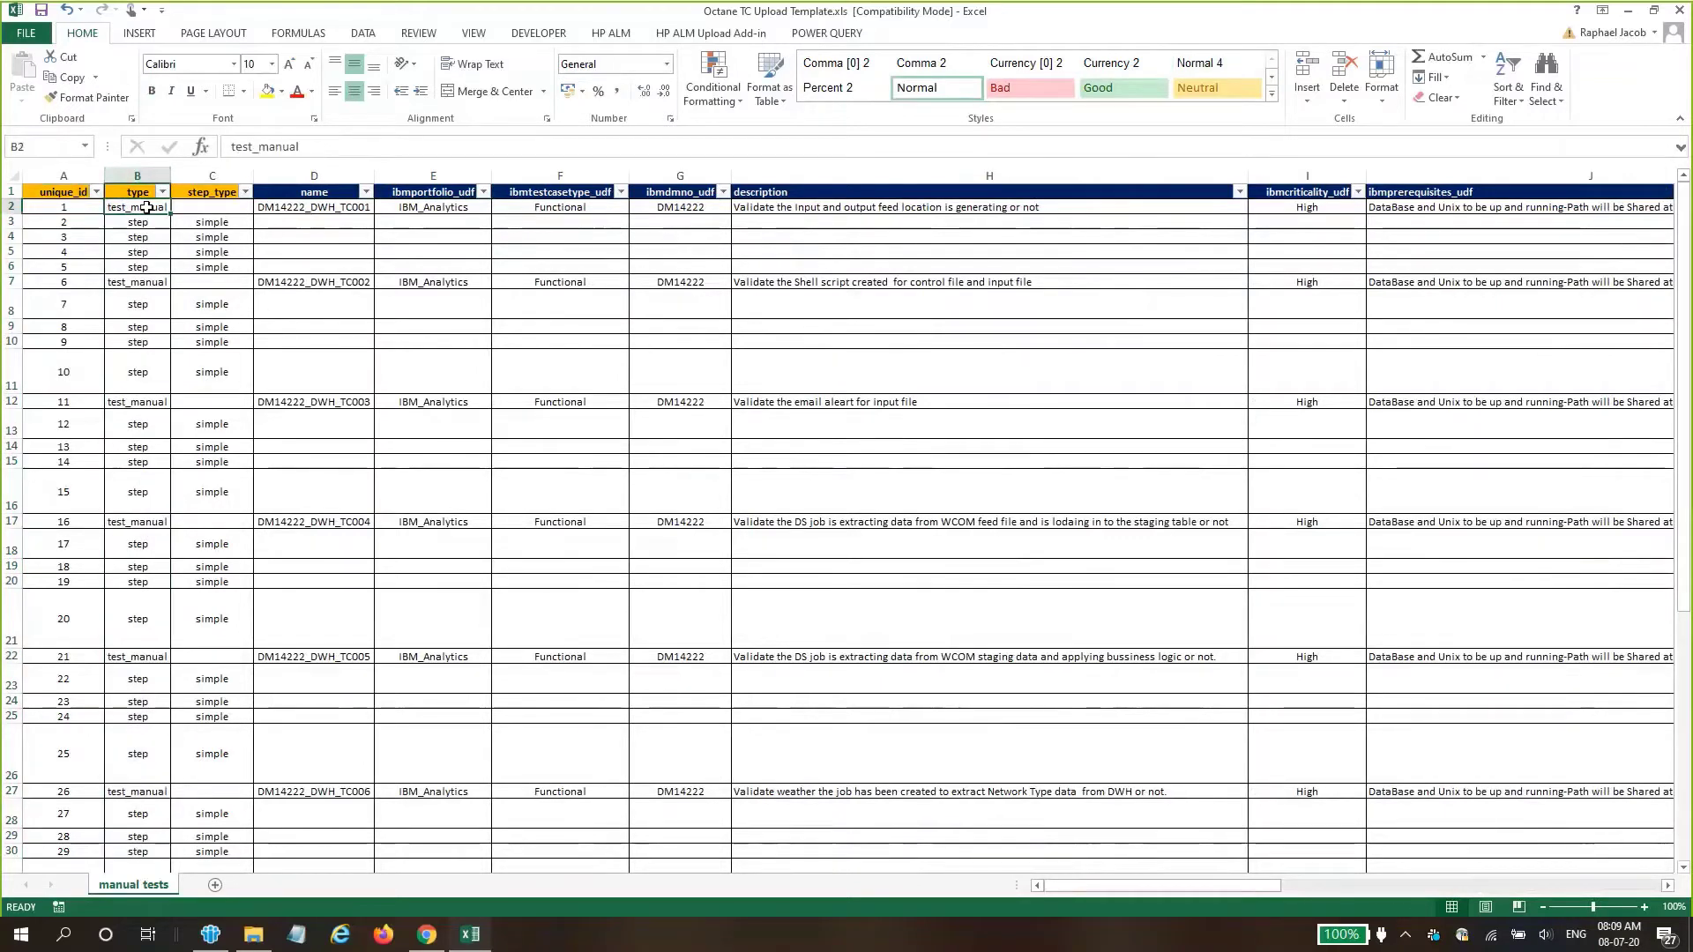
key(Down)
key(Up)
key(Right)
key(Right)
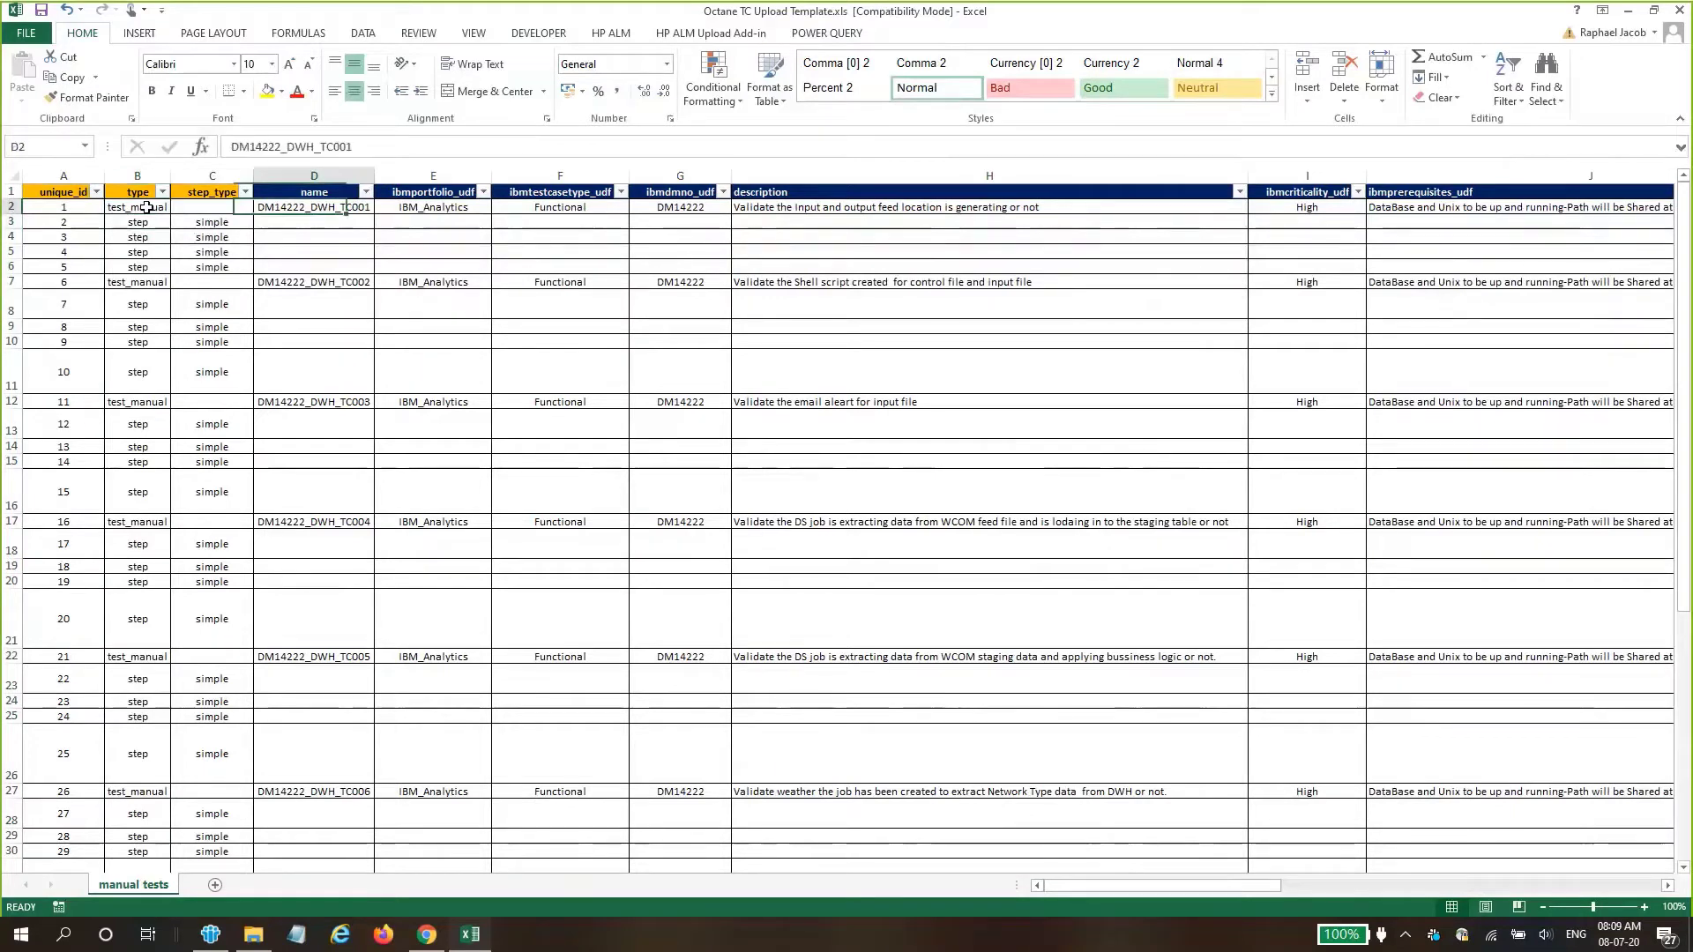
key(Left)
key(Left)
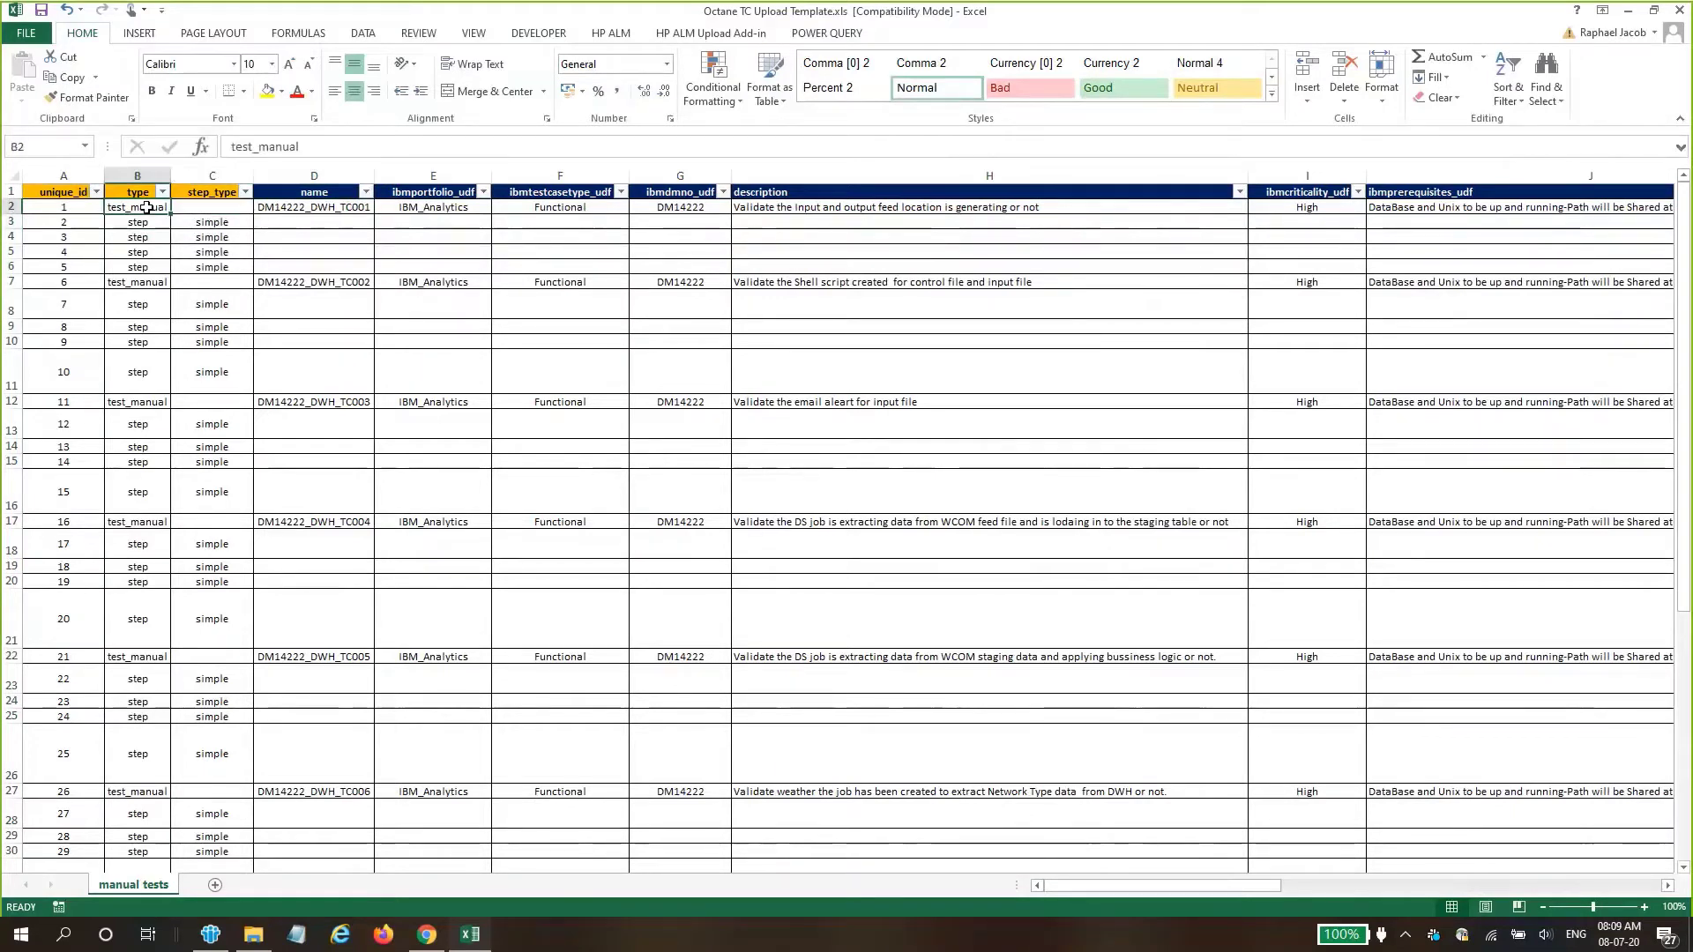
key(Down)
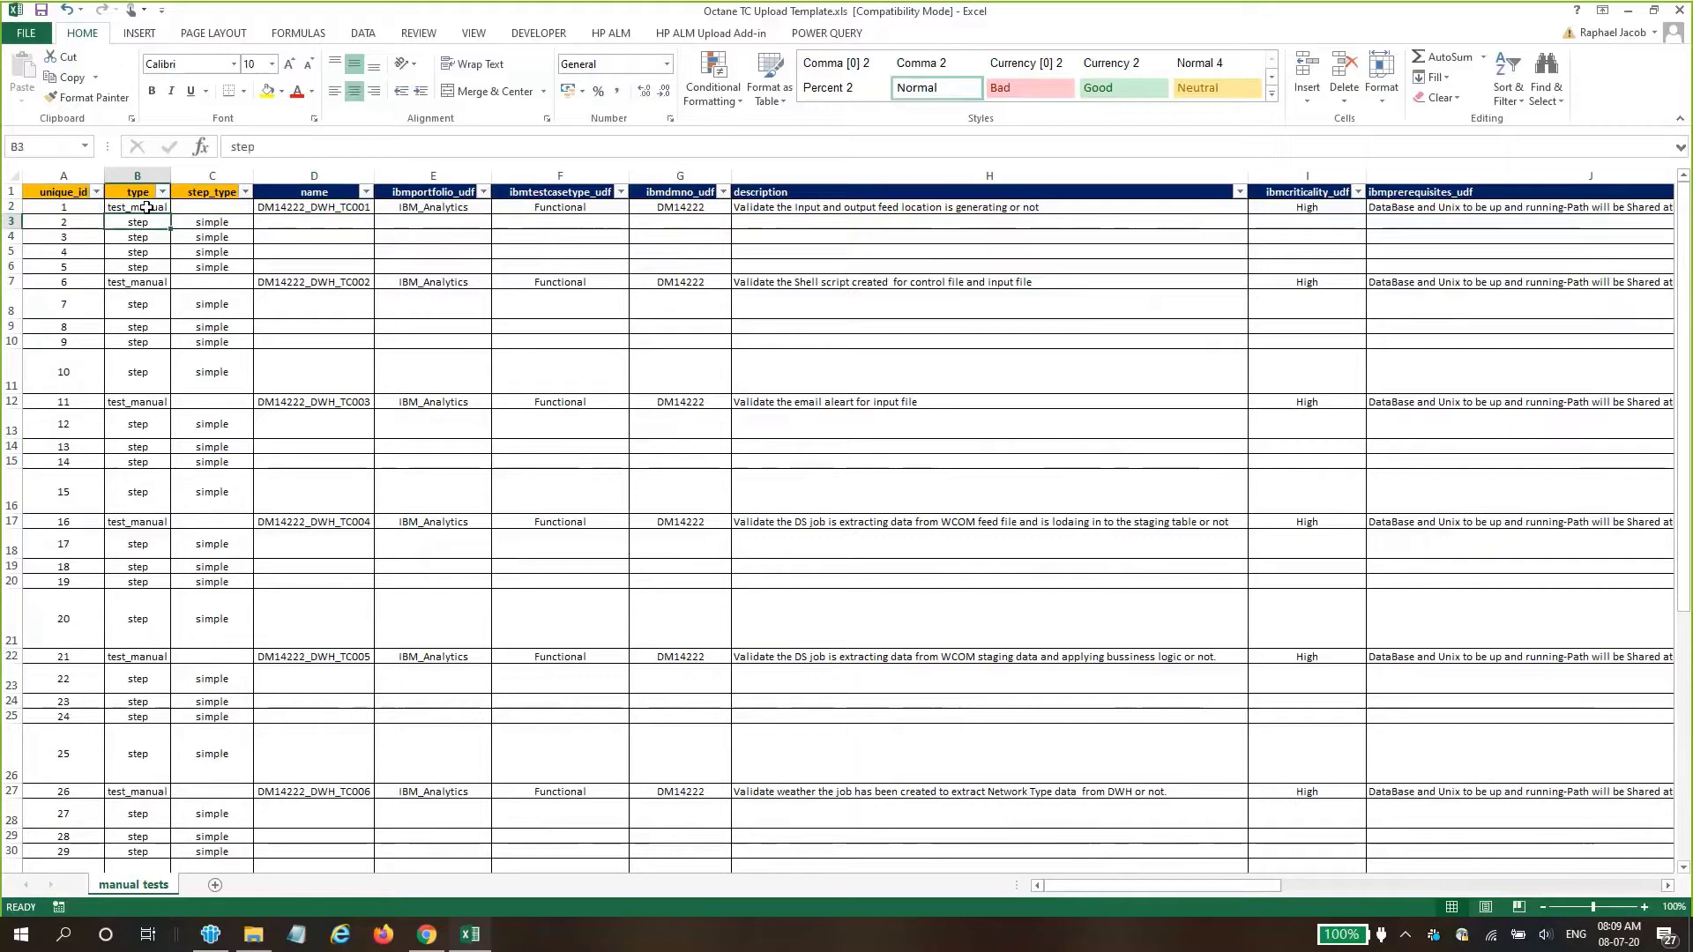
key(Right)
key(Up)
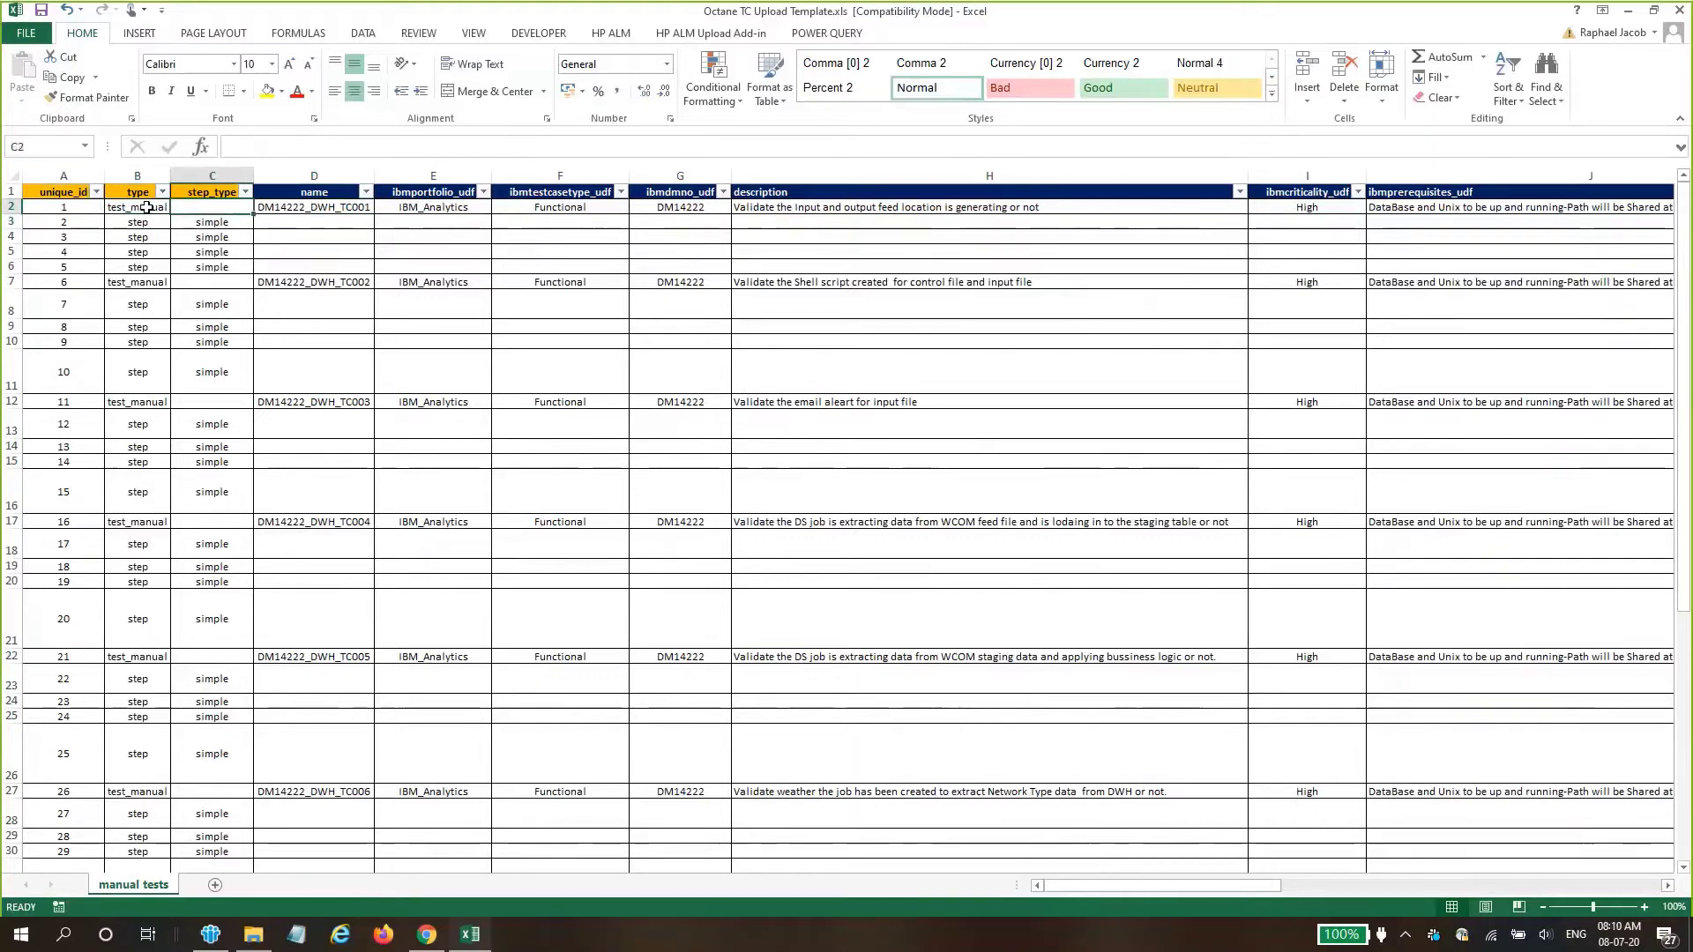
key(Left)
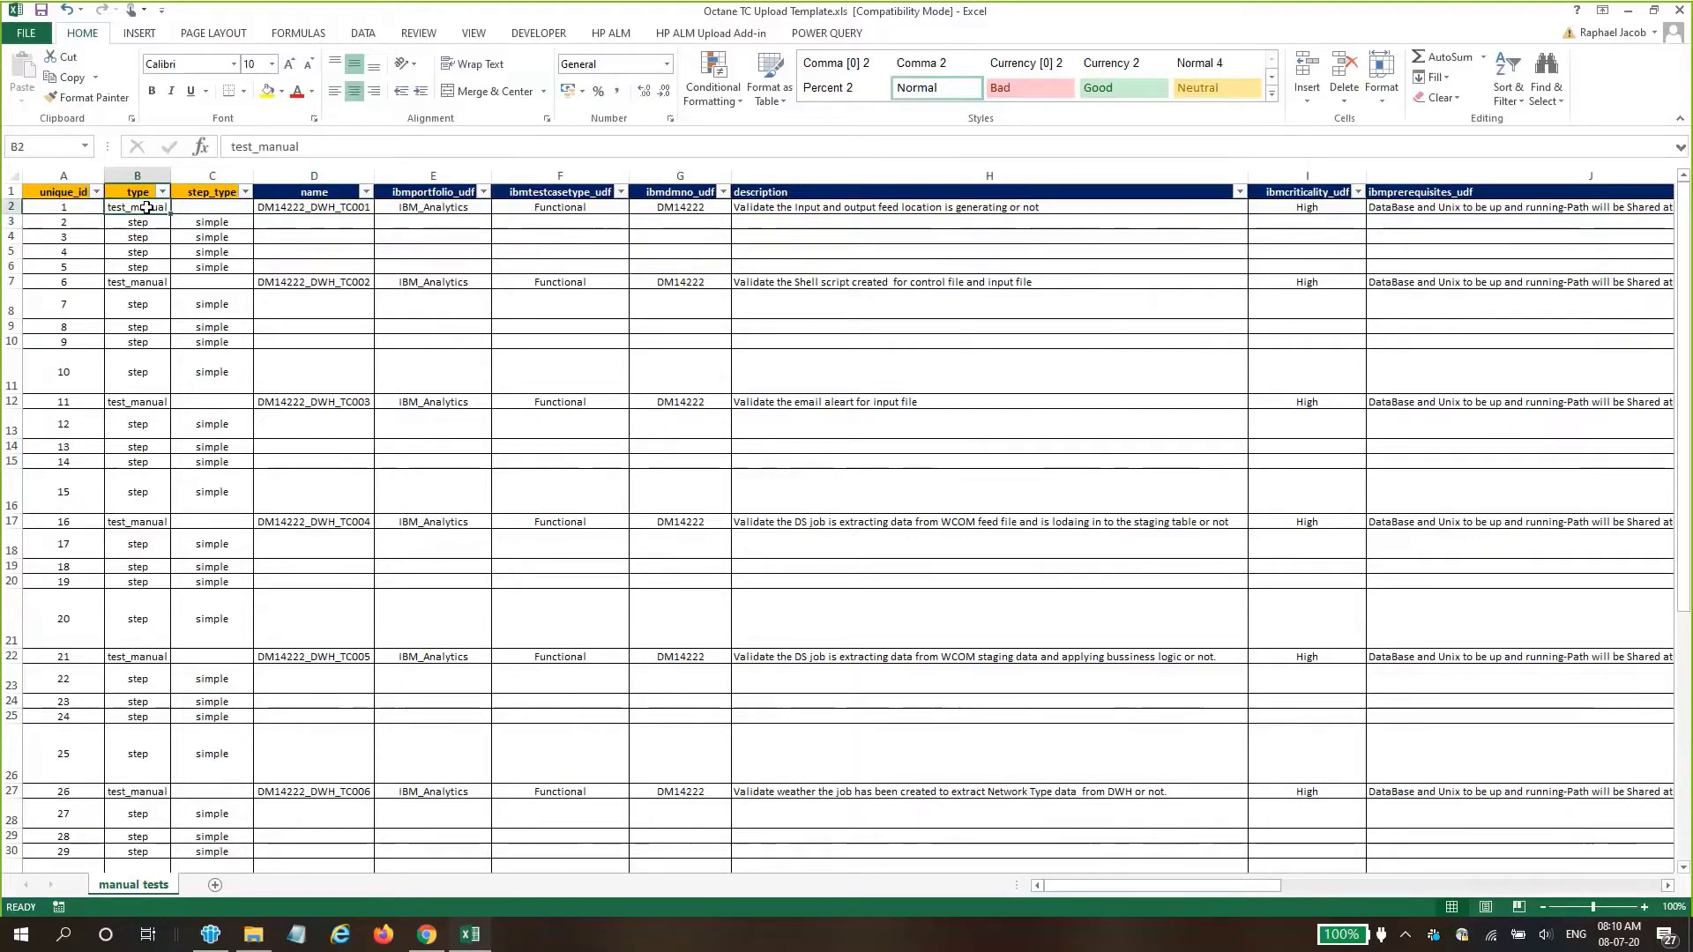
- Compare the name column entries for the first test_manual row and the step row beneath it
key(Right)
key(Right)
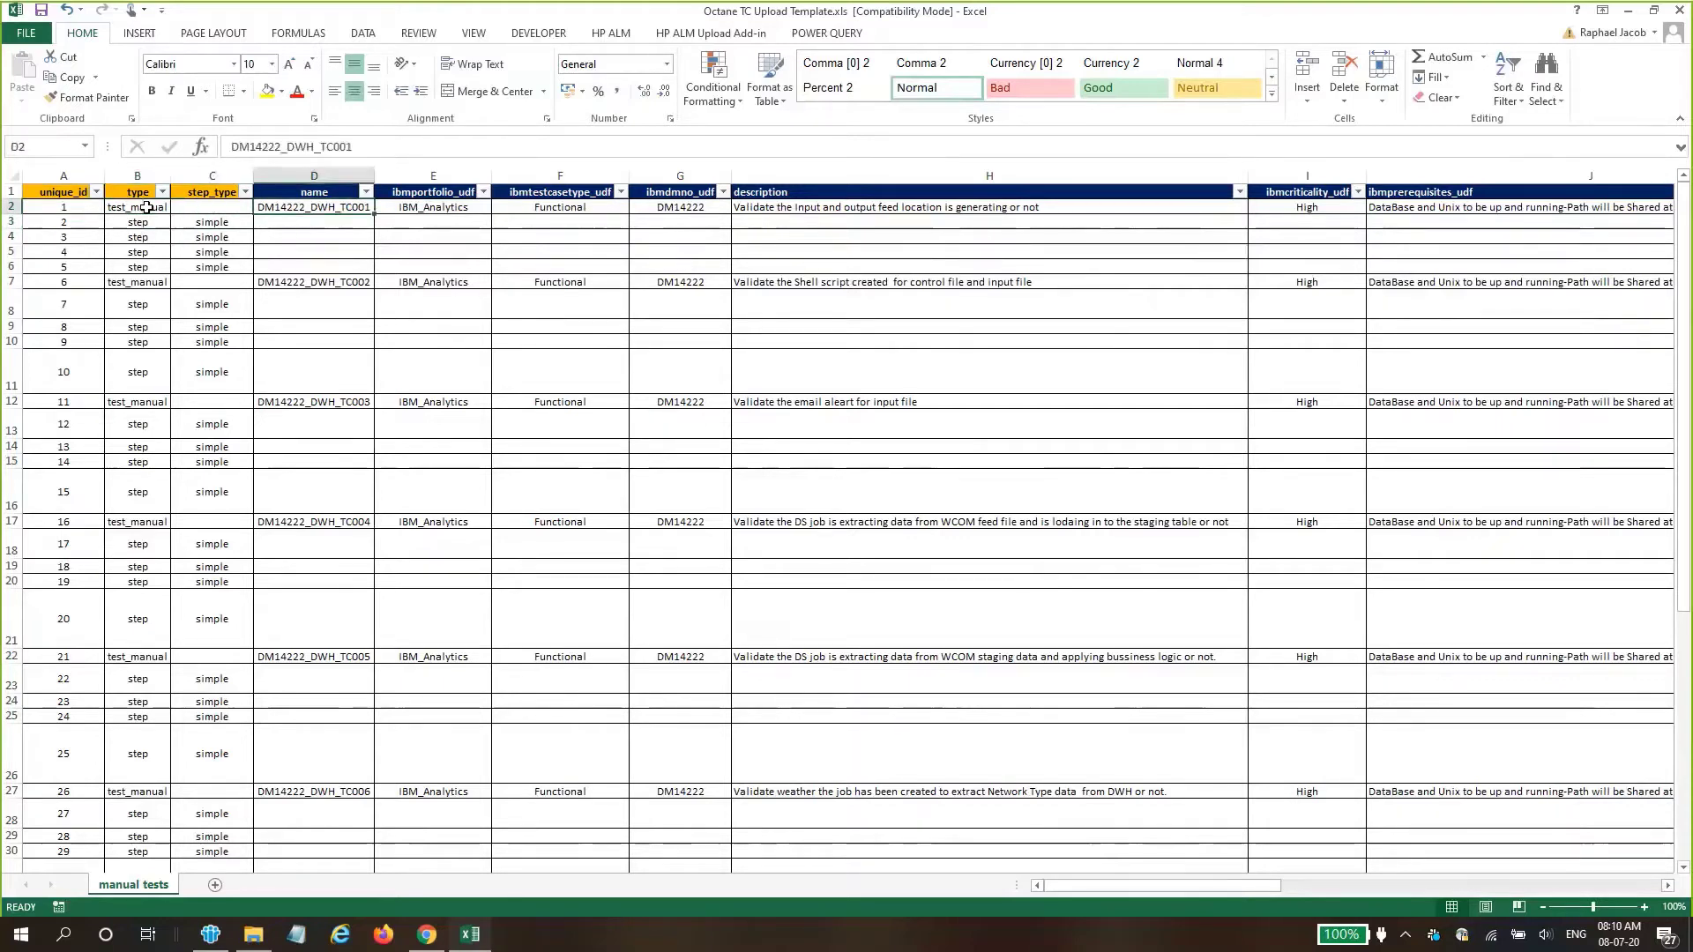
key(Left)
key(Left)
key(Down)
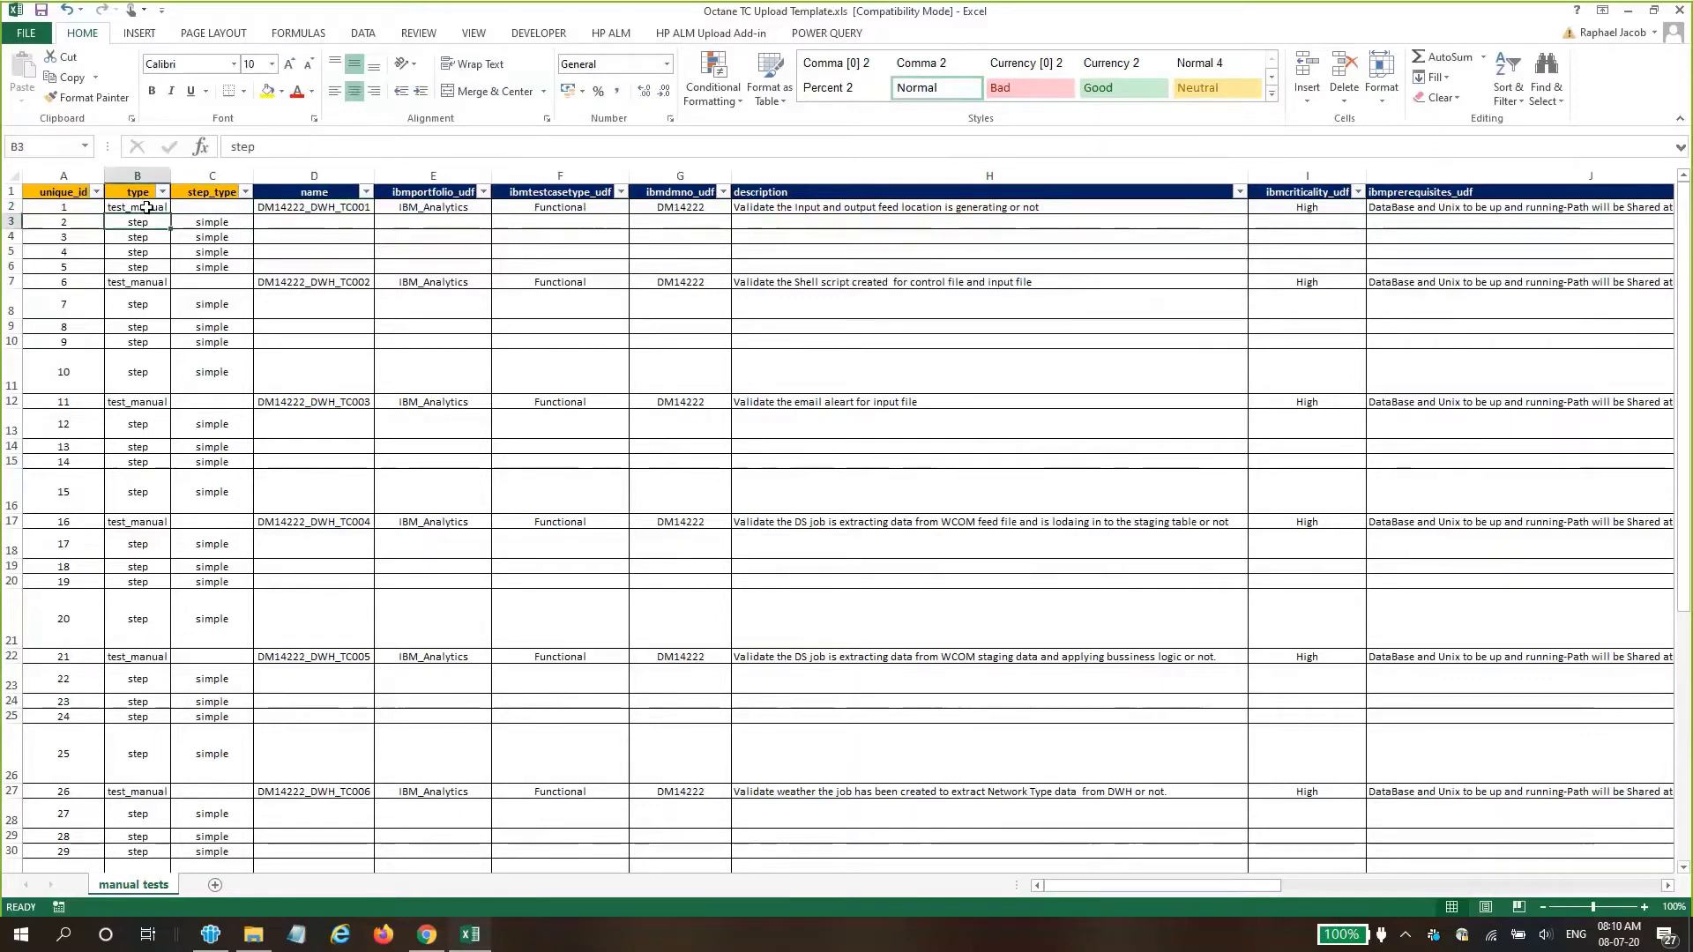
key(Right)
key(Right)
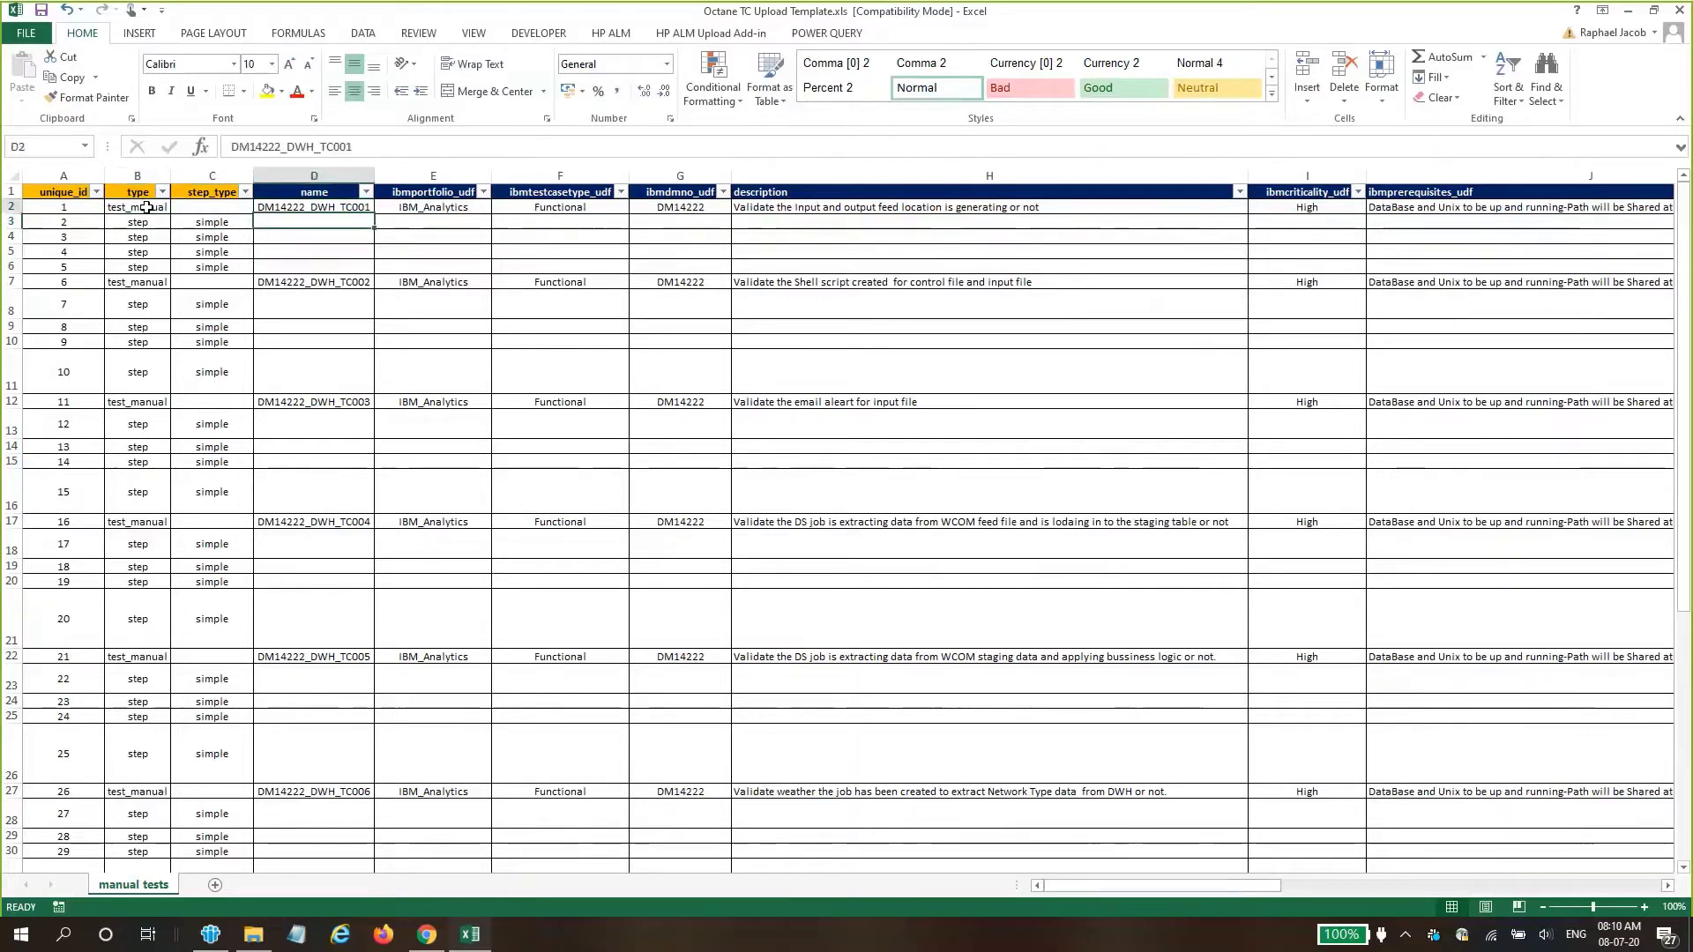
key(Up)
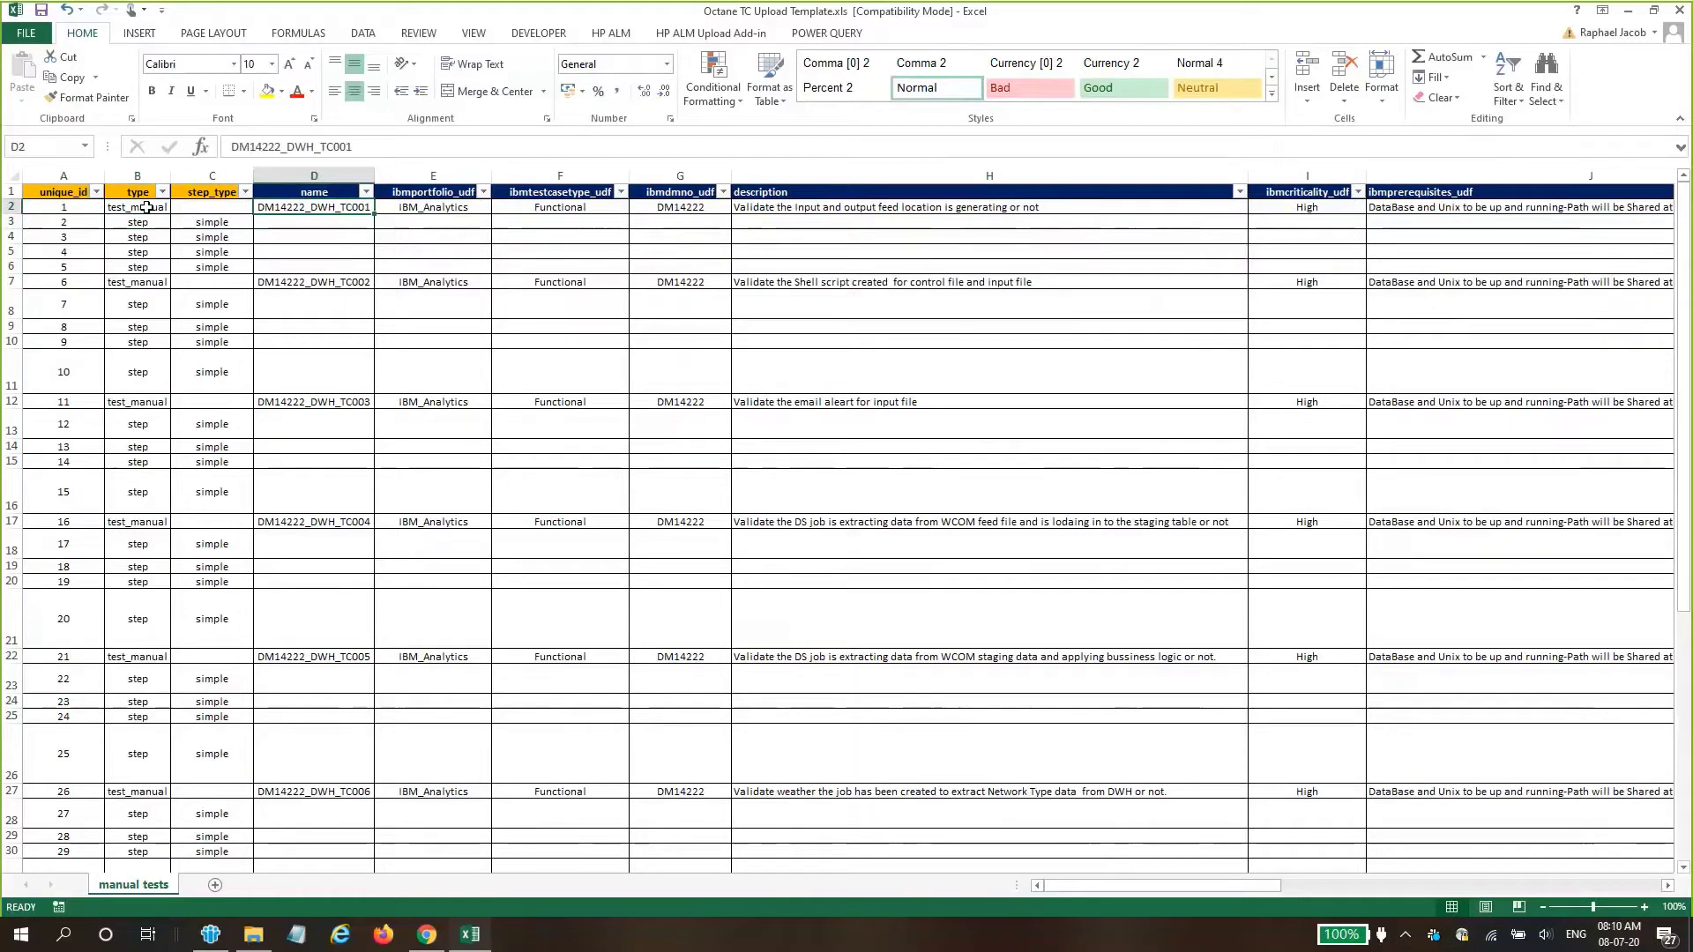
key(Left)
key(Left)
key(Left)
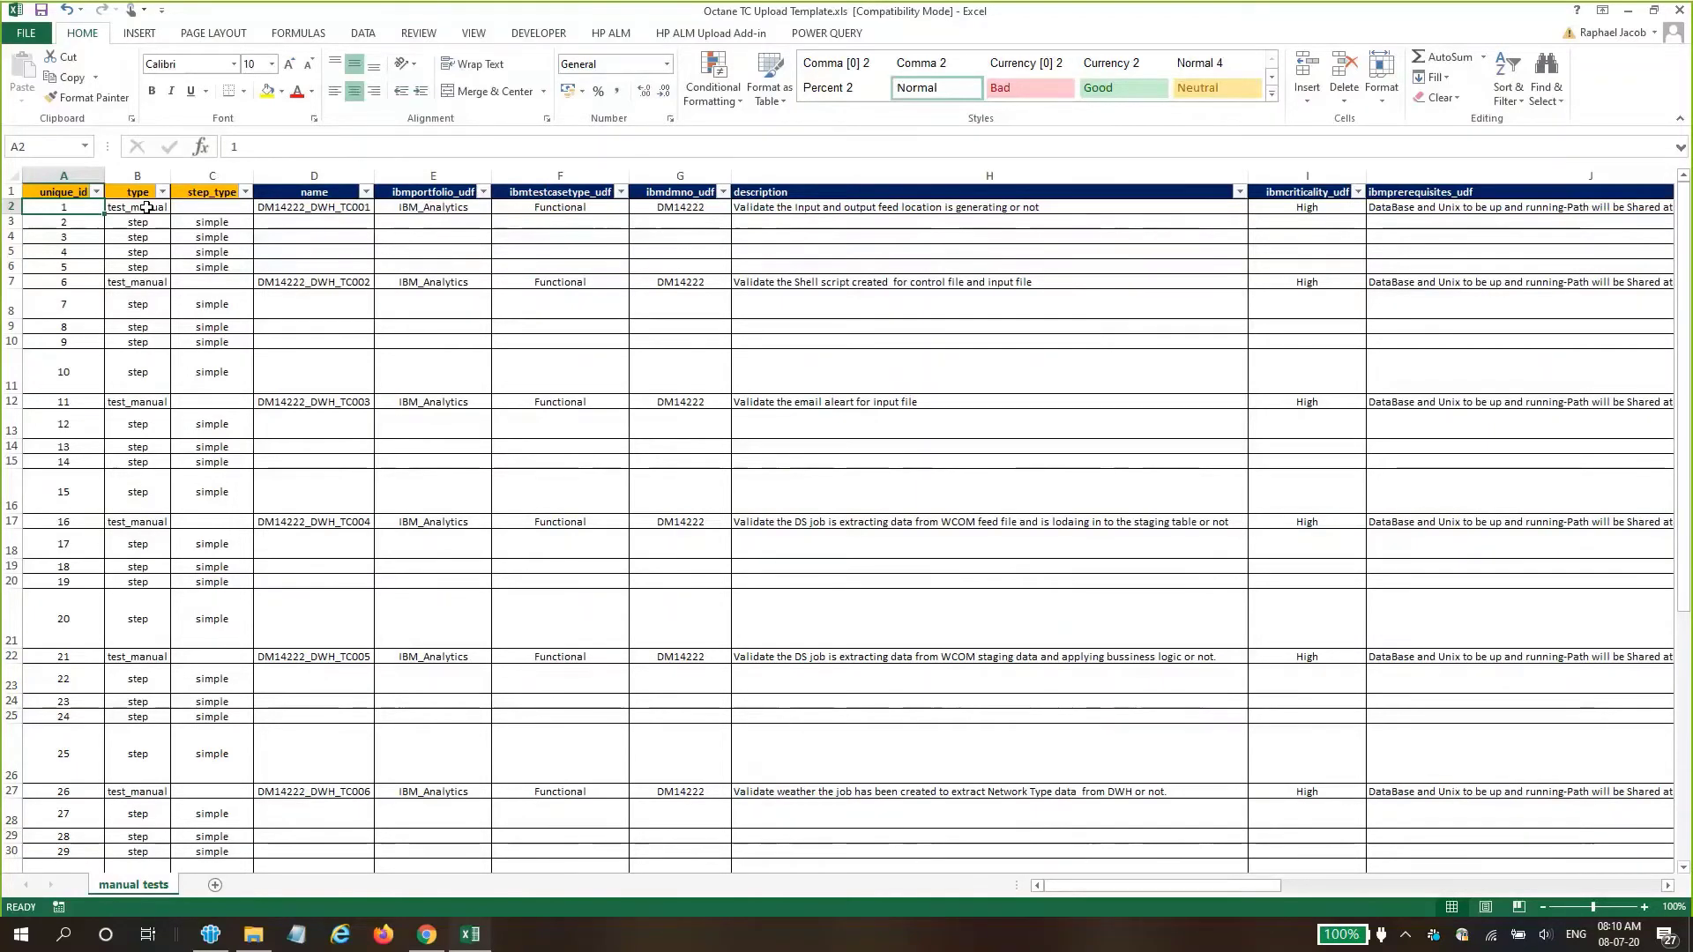
- Inspect the unique_id numbering and type values for the first test case in rows 2 to 6
key(Down)
key(Down)
key(Down)
key(Down)
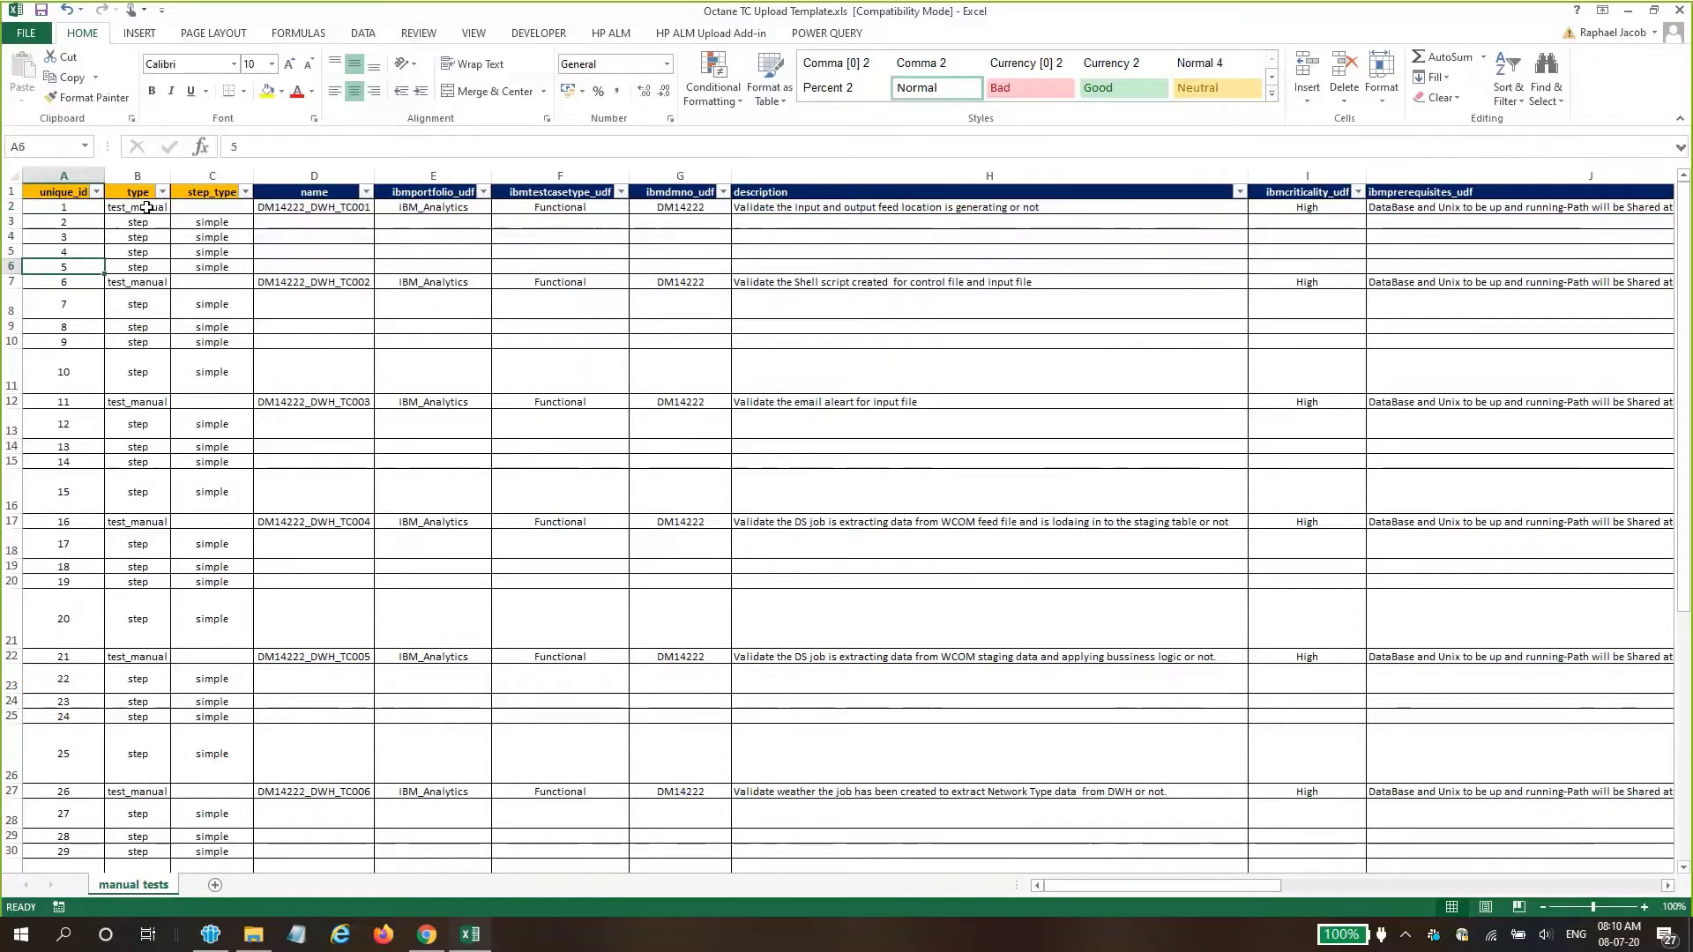
key(Up)
key(Up)
key(Up)
key(Up)
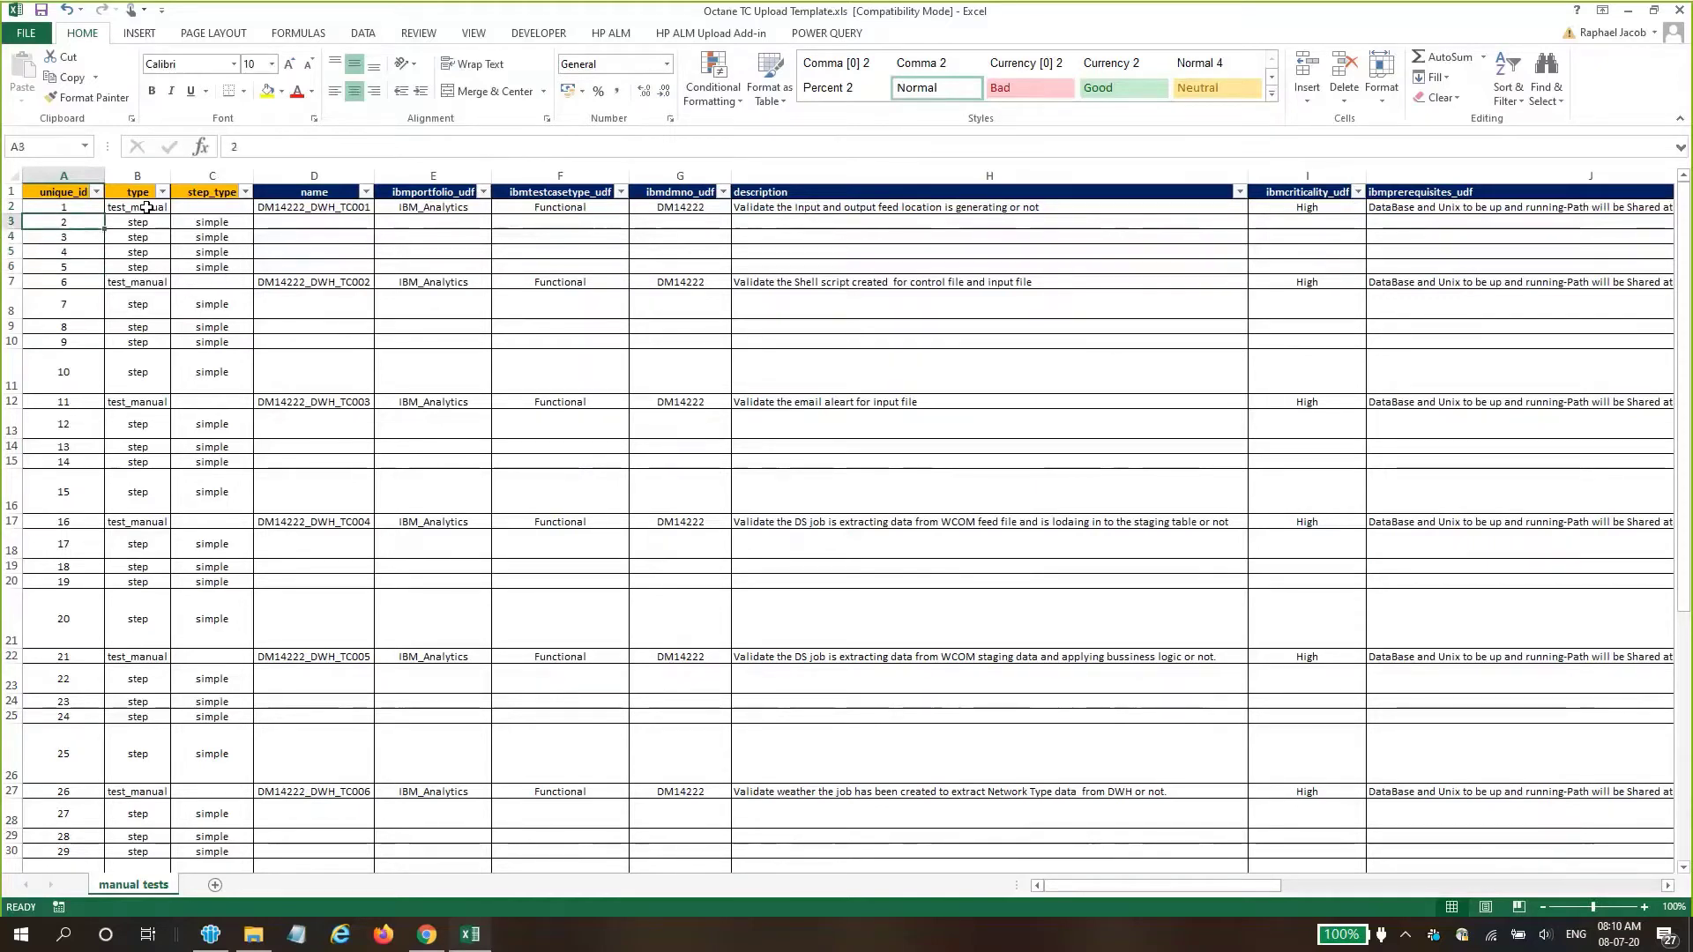
key(Right)
key(Left)
key(Down)
key(Down)
key(Down)
key(Right)
key(Up)
key(Up)
key(Up)
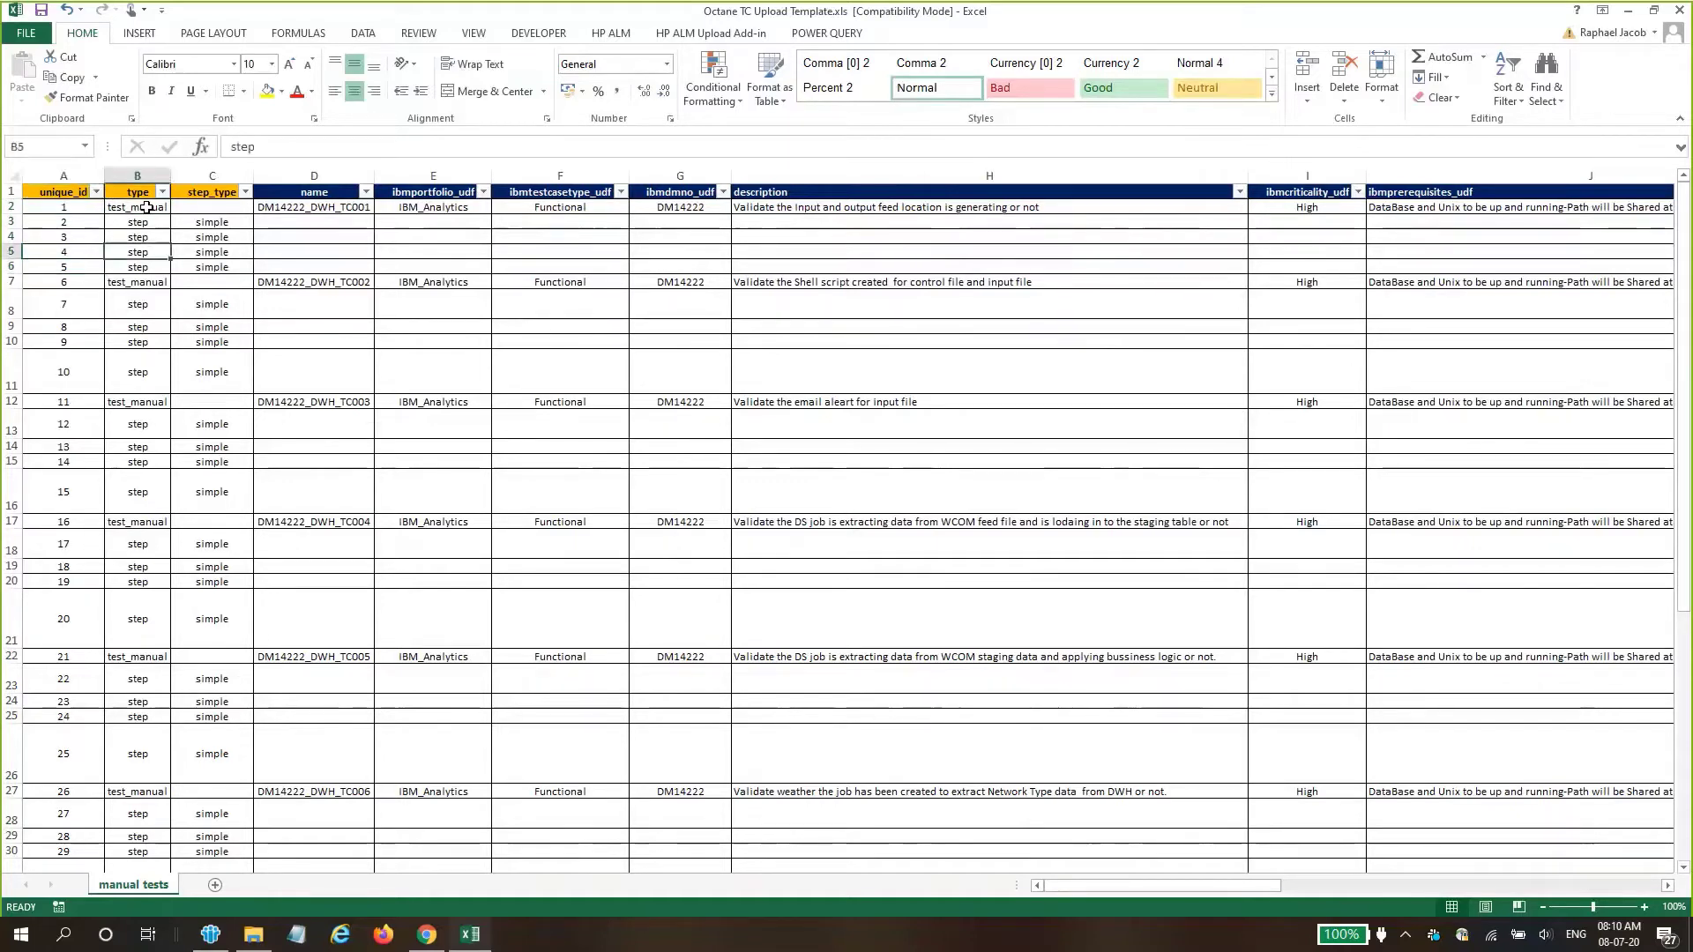
key(Up)
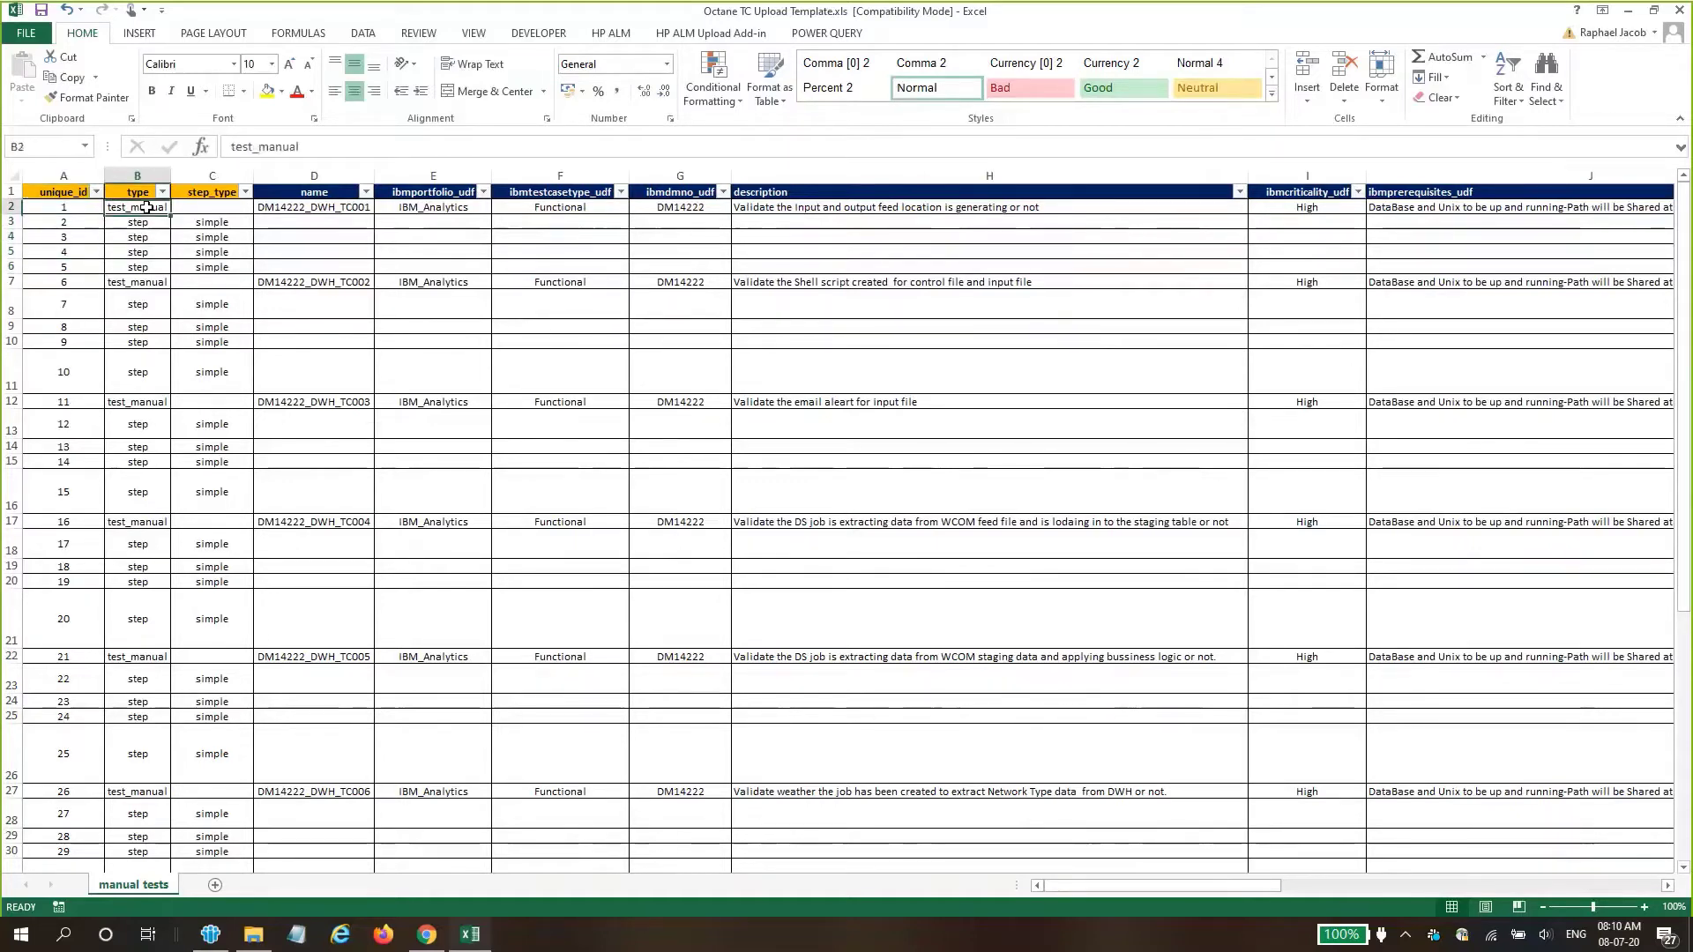
- Check how the type column moves from the first test case's steps to the second test case in row 7
key(Down)
key(Down)
key(Down)
key(Down)
key(Down)
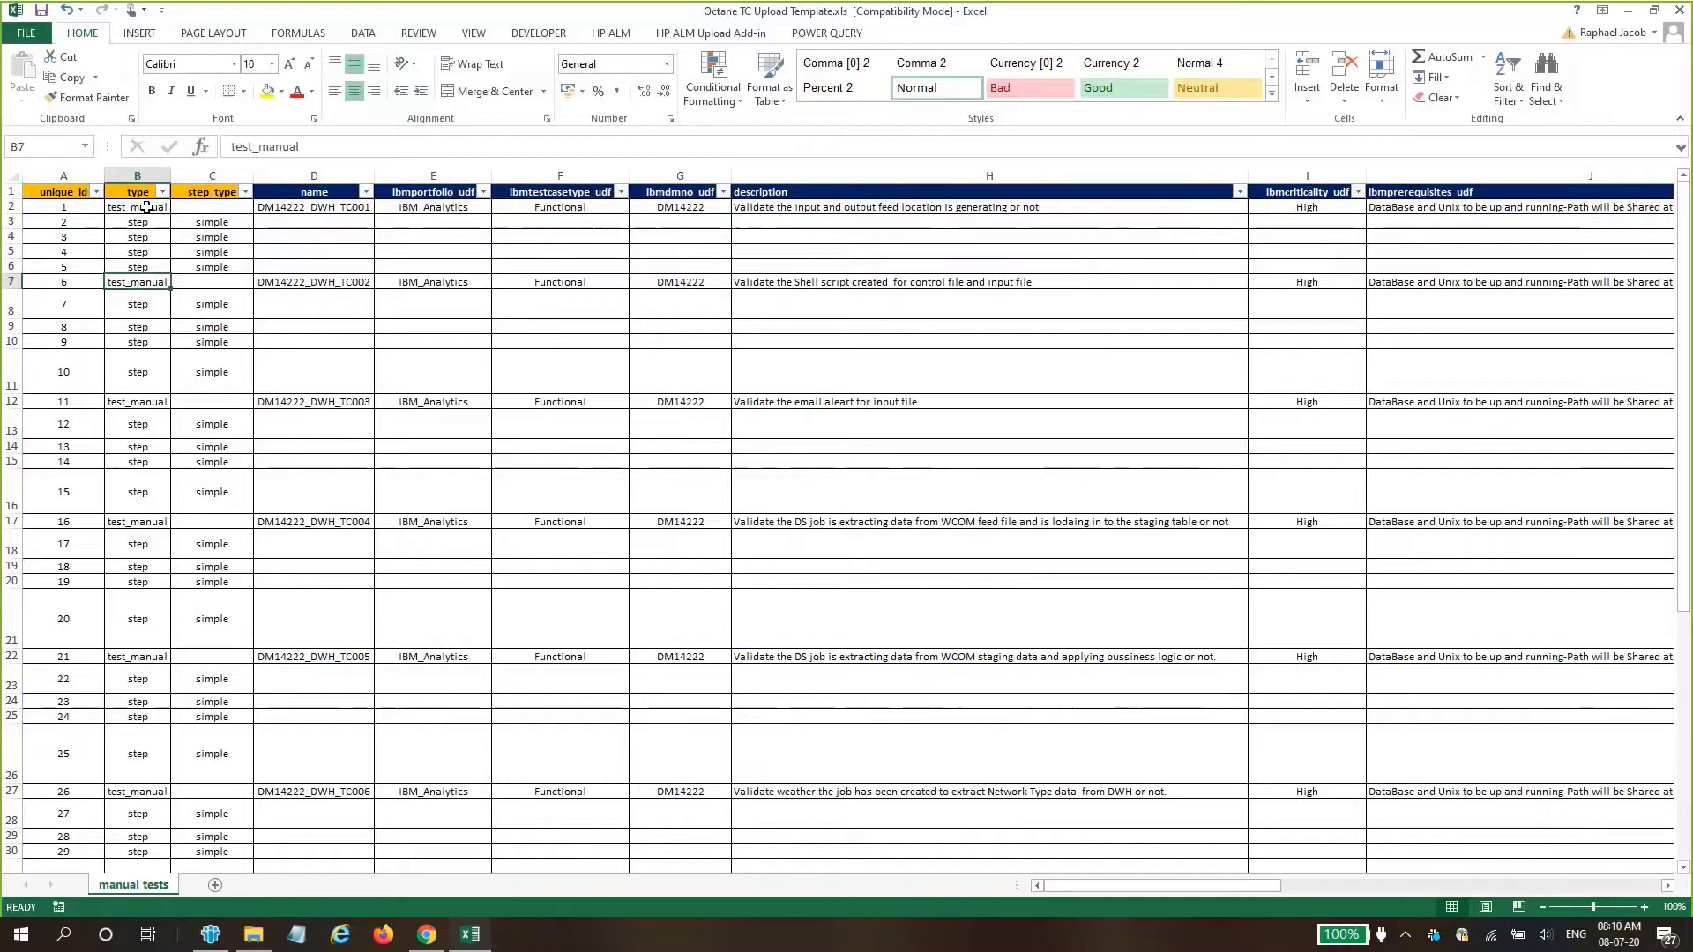
key(Down)
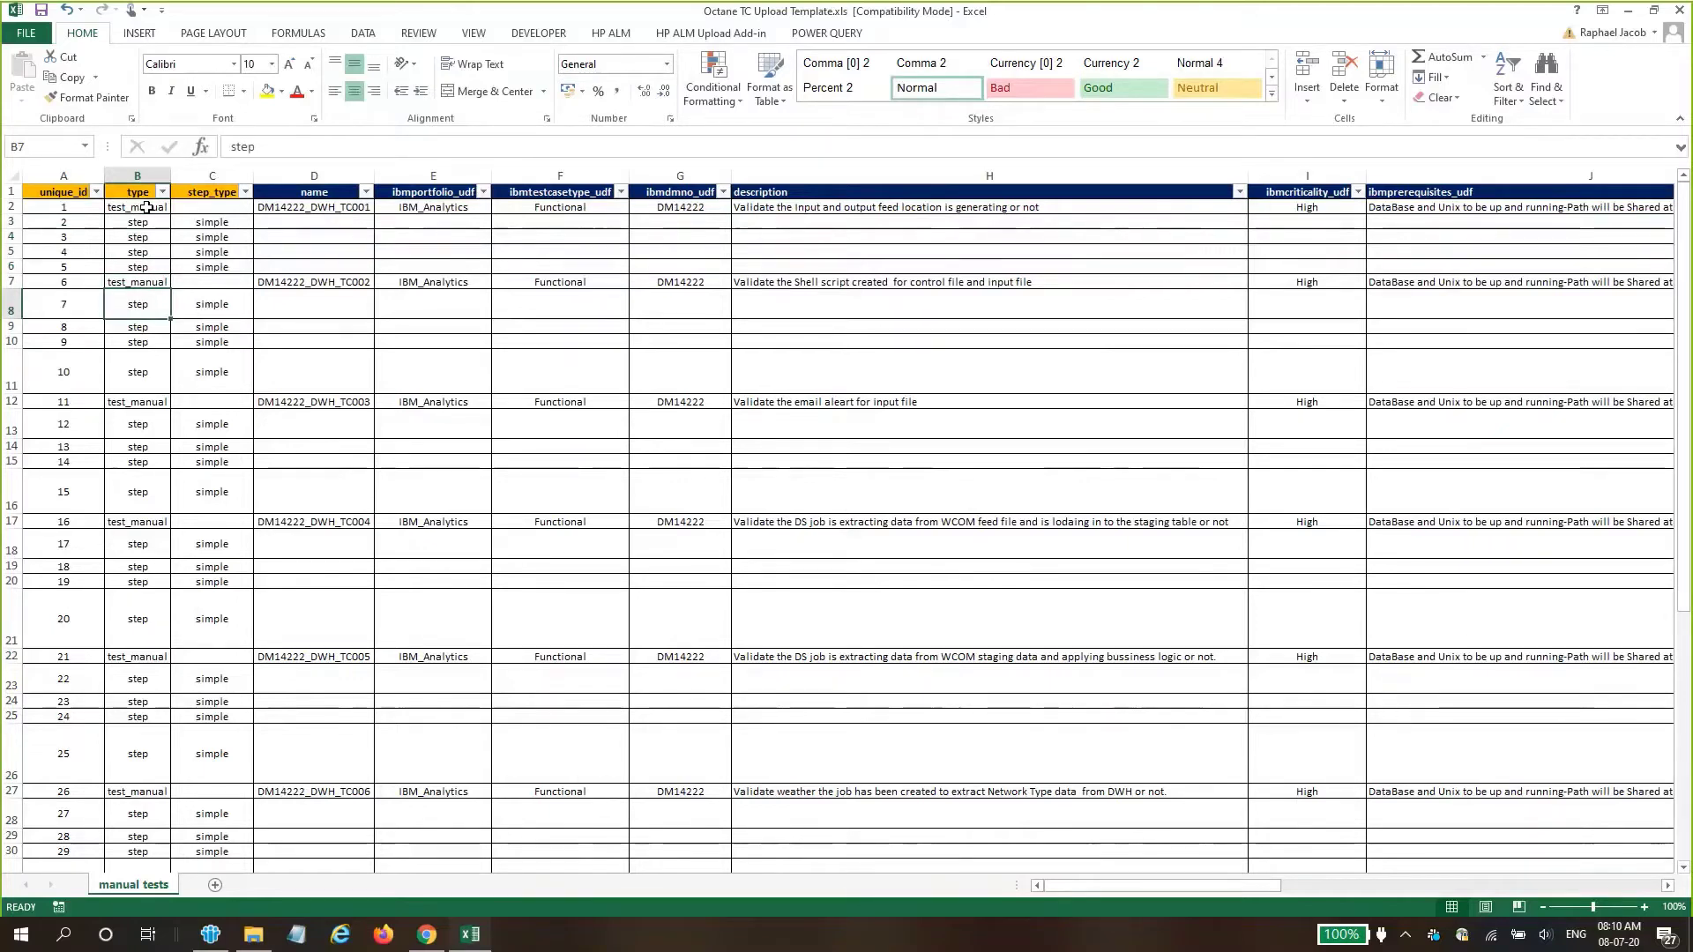
key(Up)
key(Up)
key(Up)
key(Up)
key(Up)
key(Up)
key(Up)
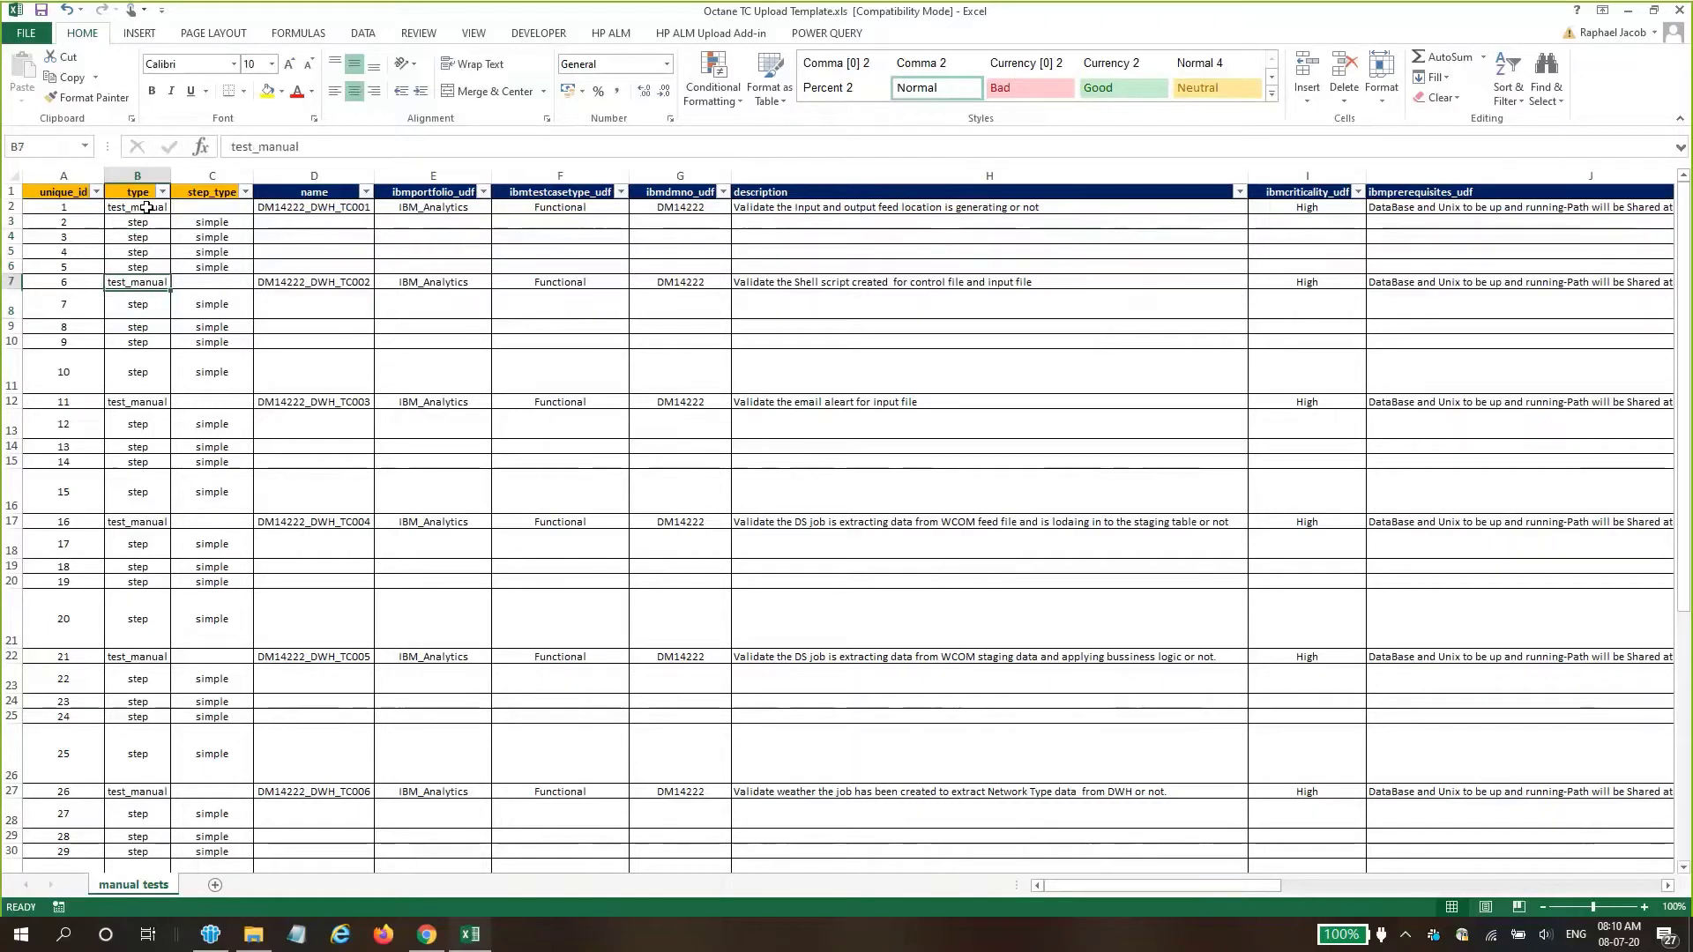
key(Left)
key(Right)
key(Right)
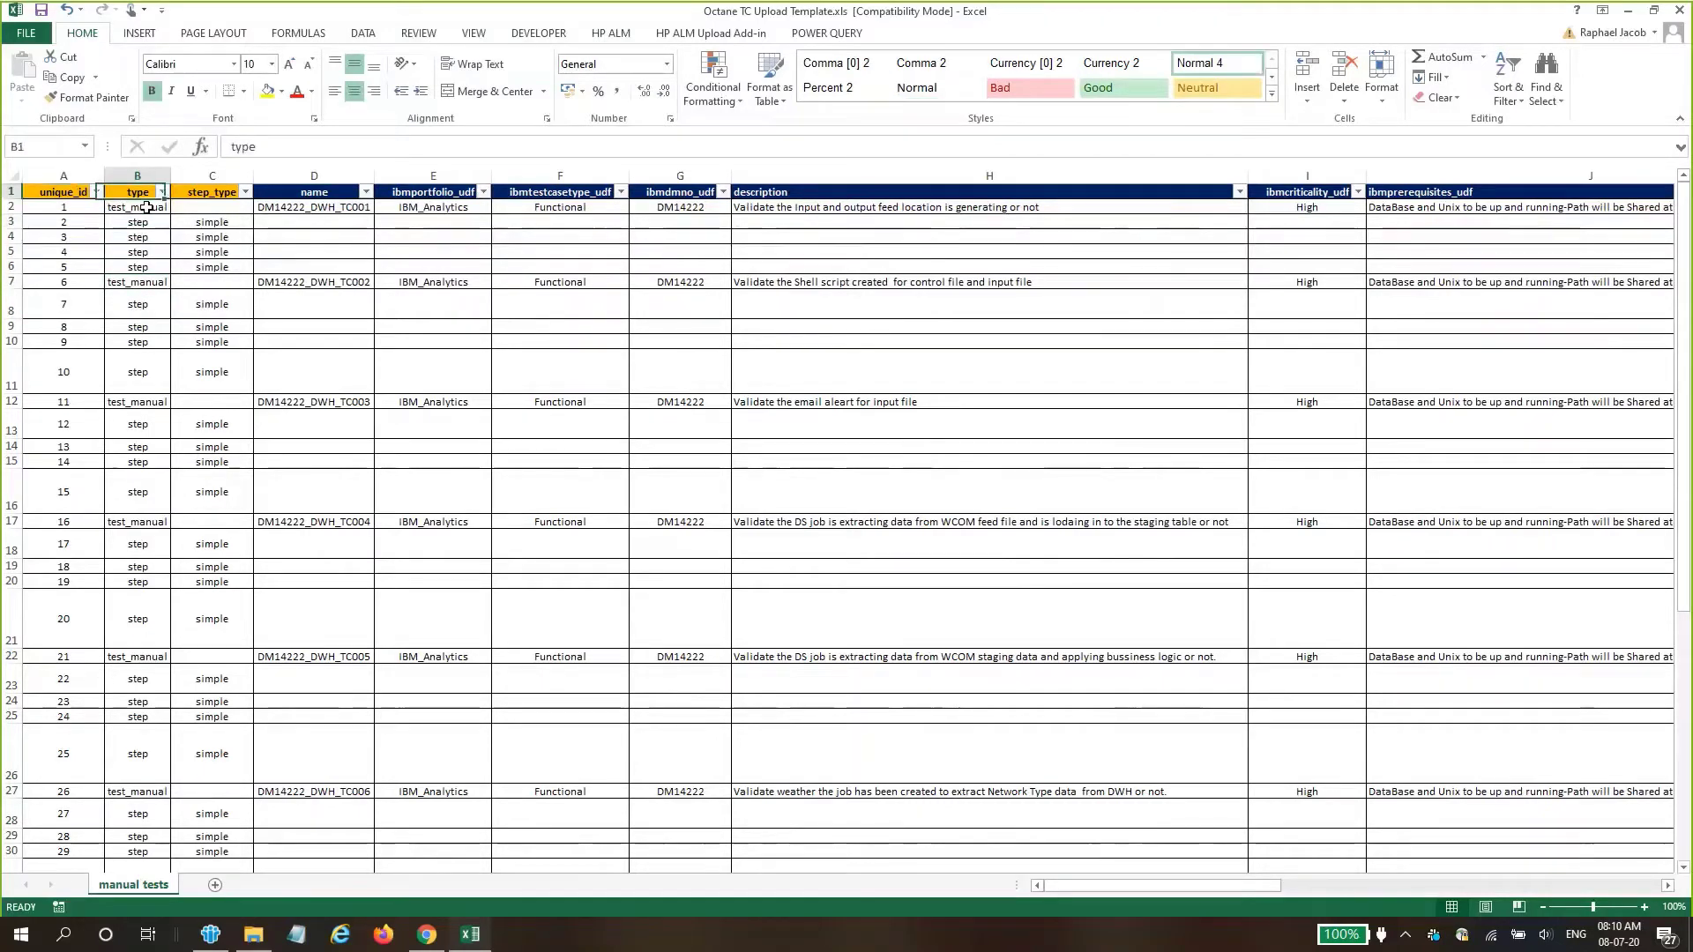
- Review the template's header fields from unique_id, type and step_type across to ibmcircle_udf and step_description, ending back at the first header cell
key(Left)
key(Left)
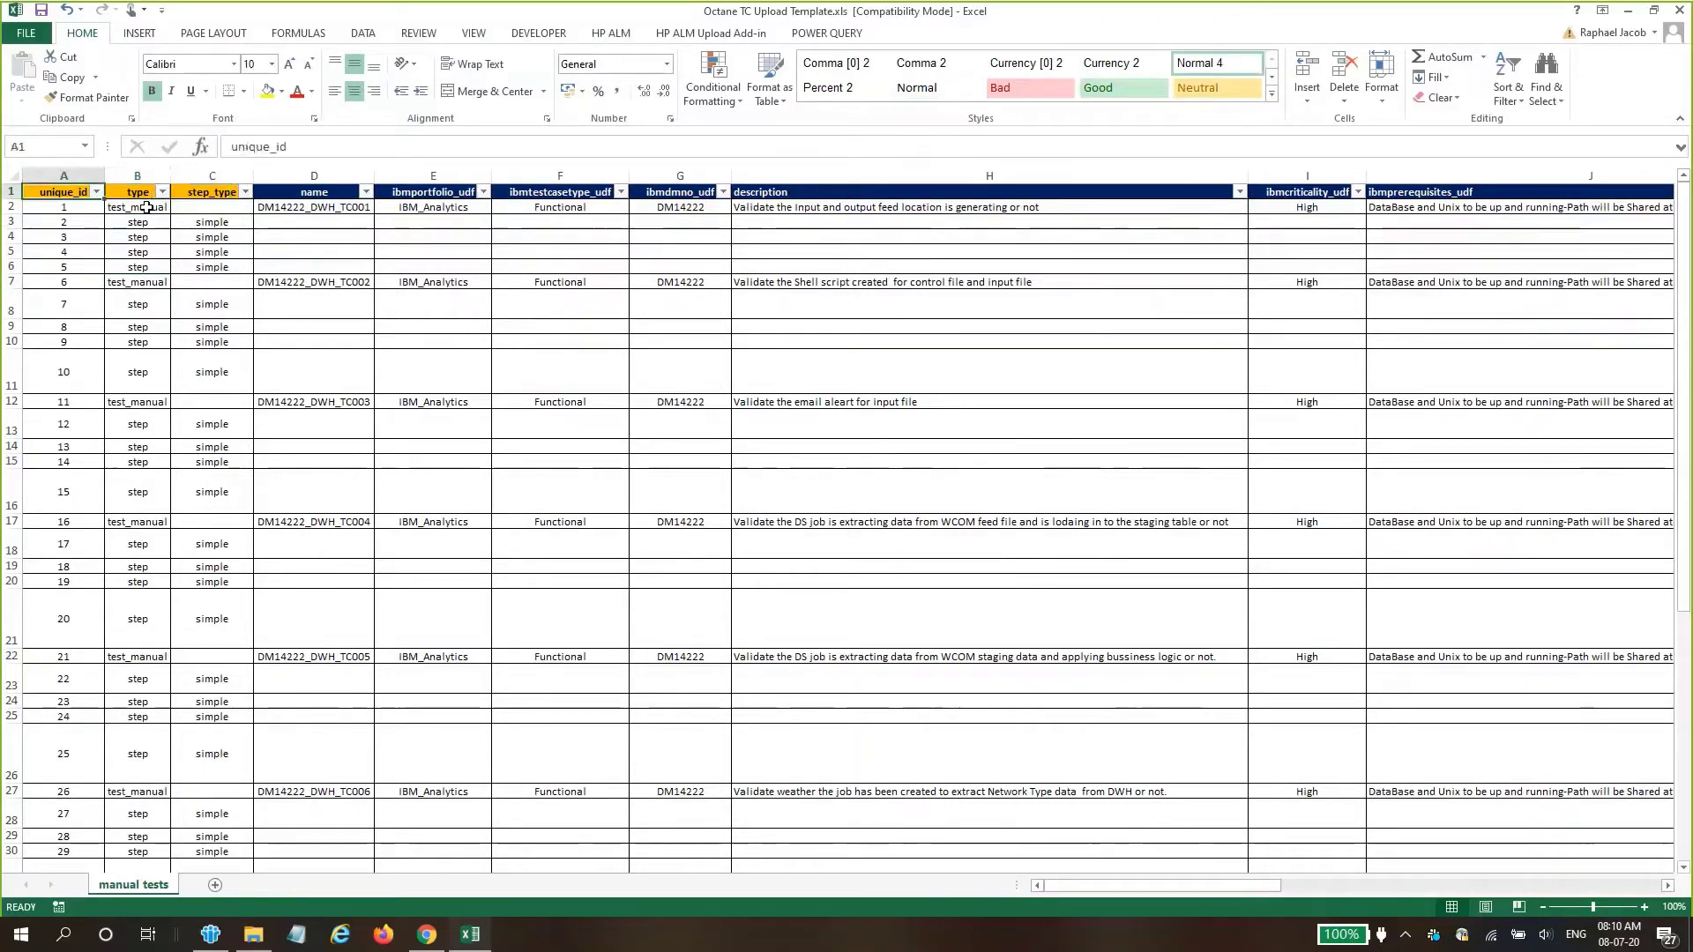
key(Right)
key(Right)
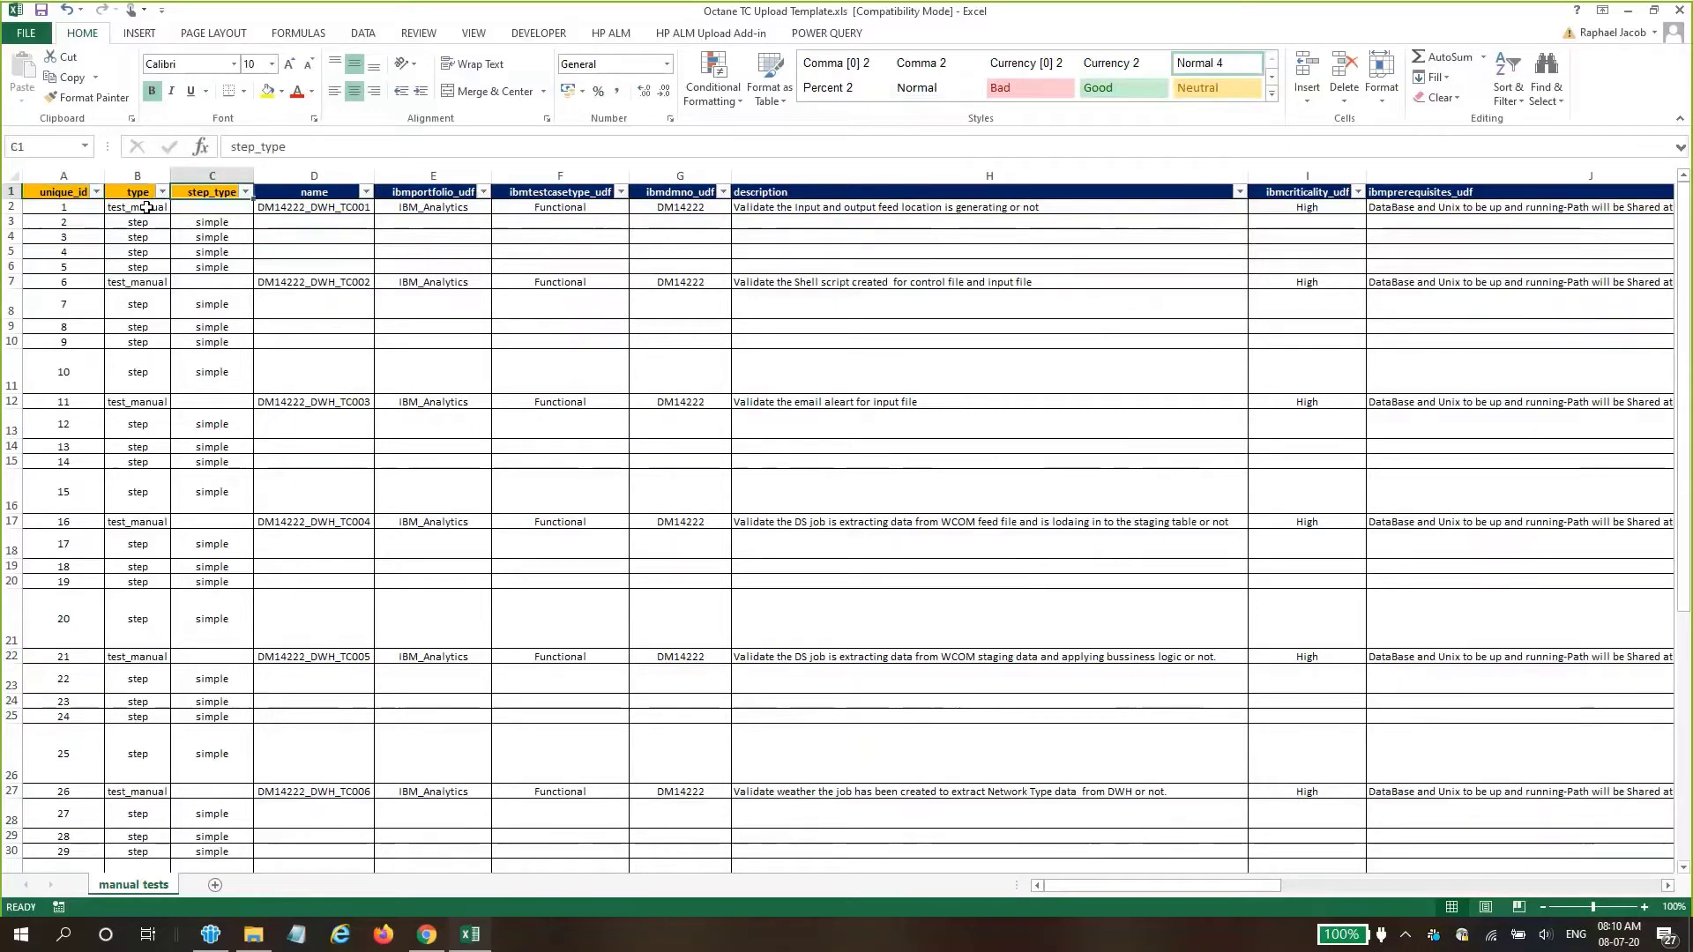
key(Right)
key(Right)
key(Right)
key(Right)
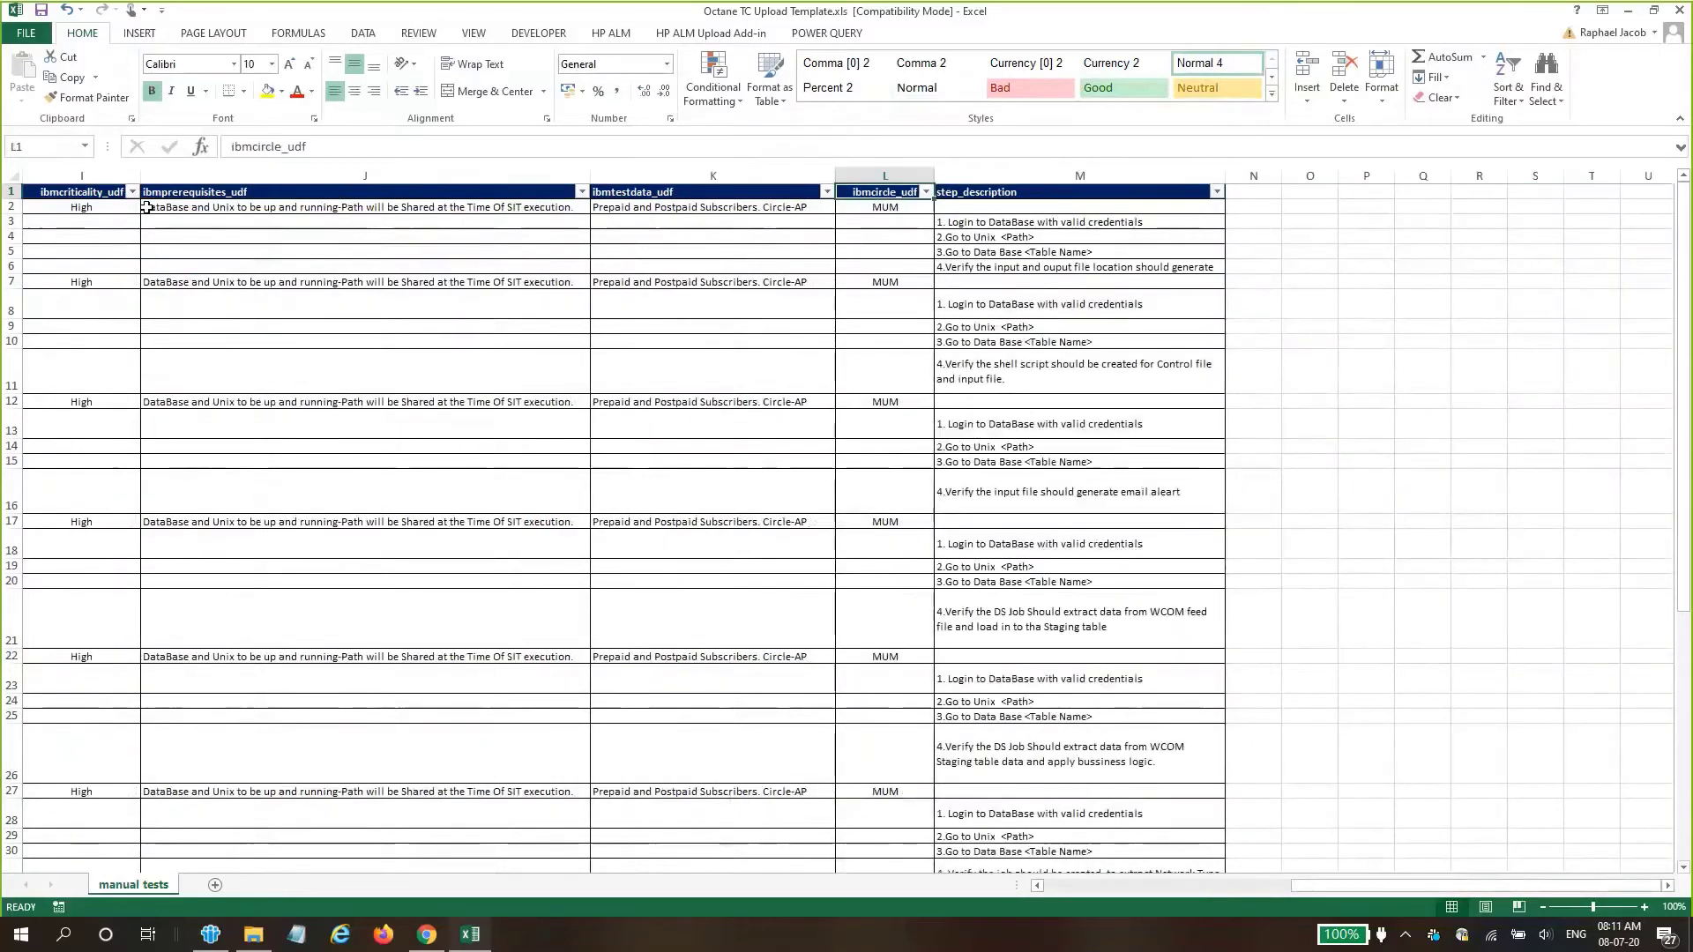
key(ctrl+Home)
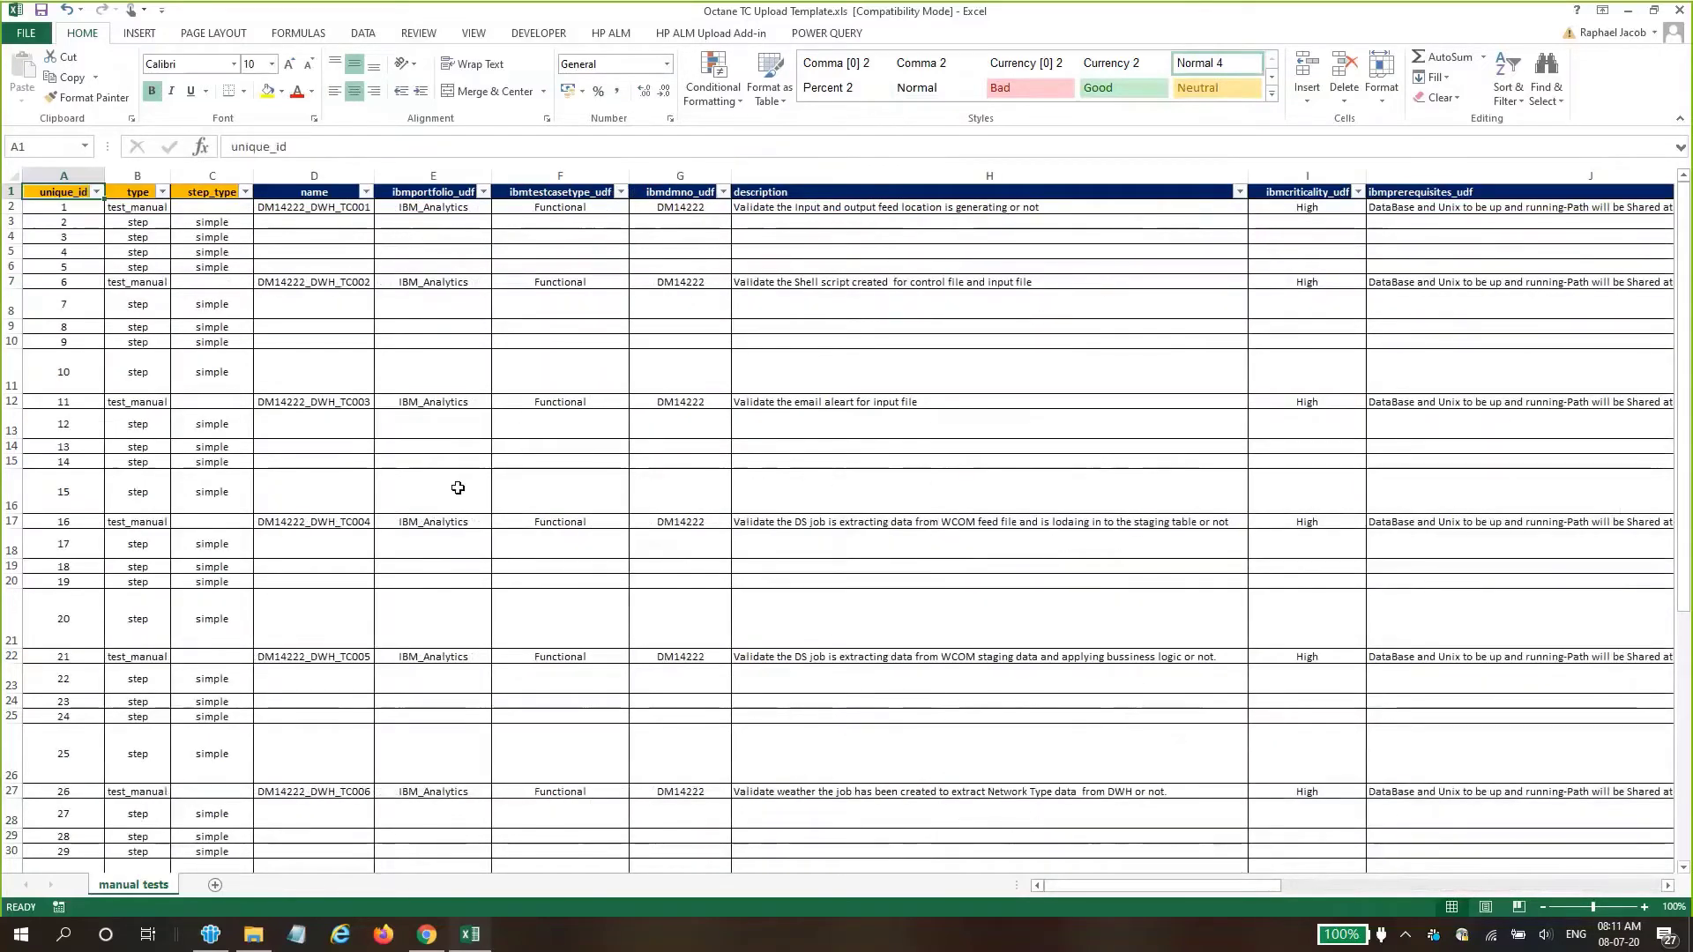
- Switch to ALM Octane in Chrome, import the tests from Octane TC Upload Template.xls, and refresh the test list
click(423, 940)
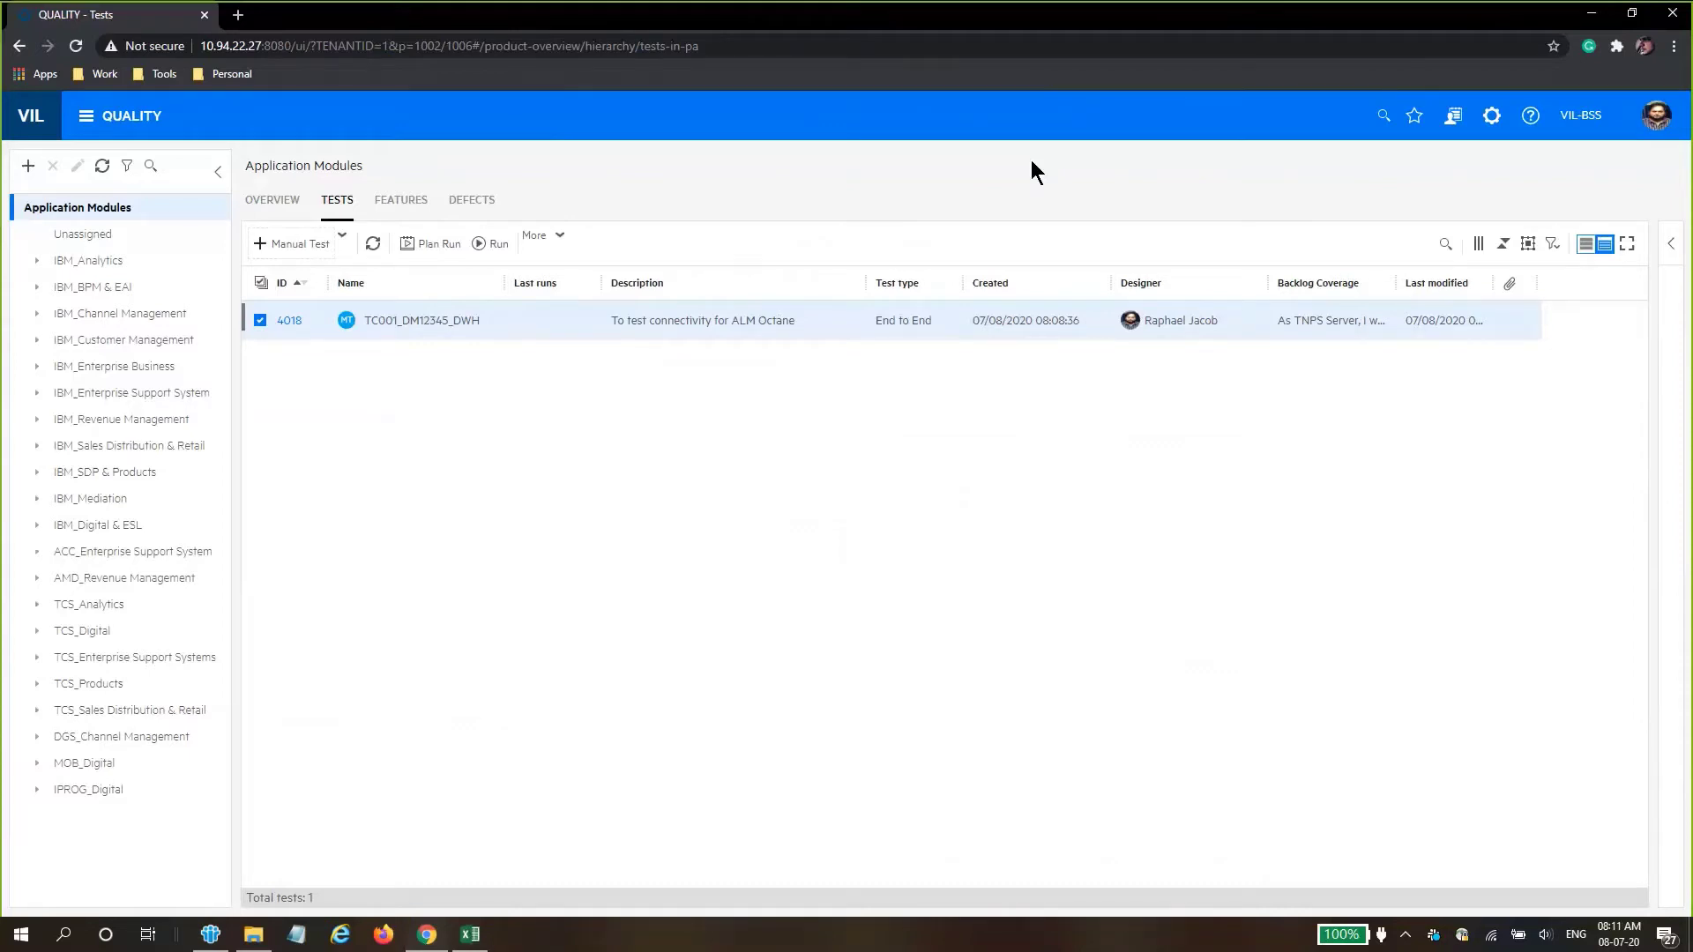
click(1491, 119)
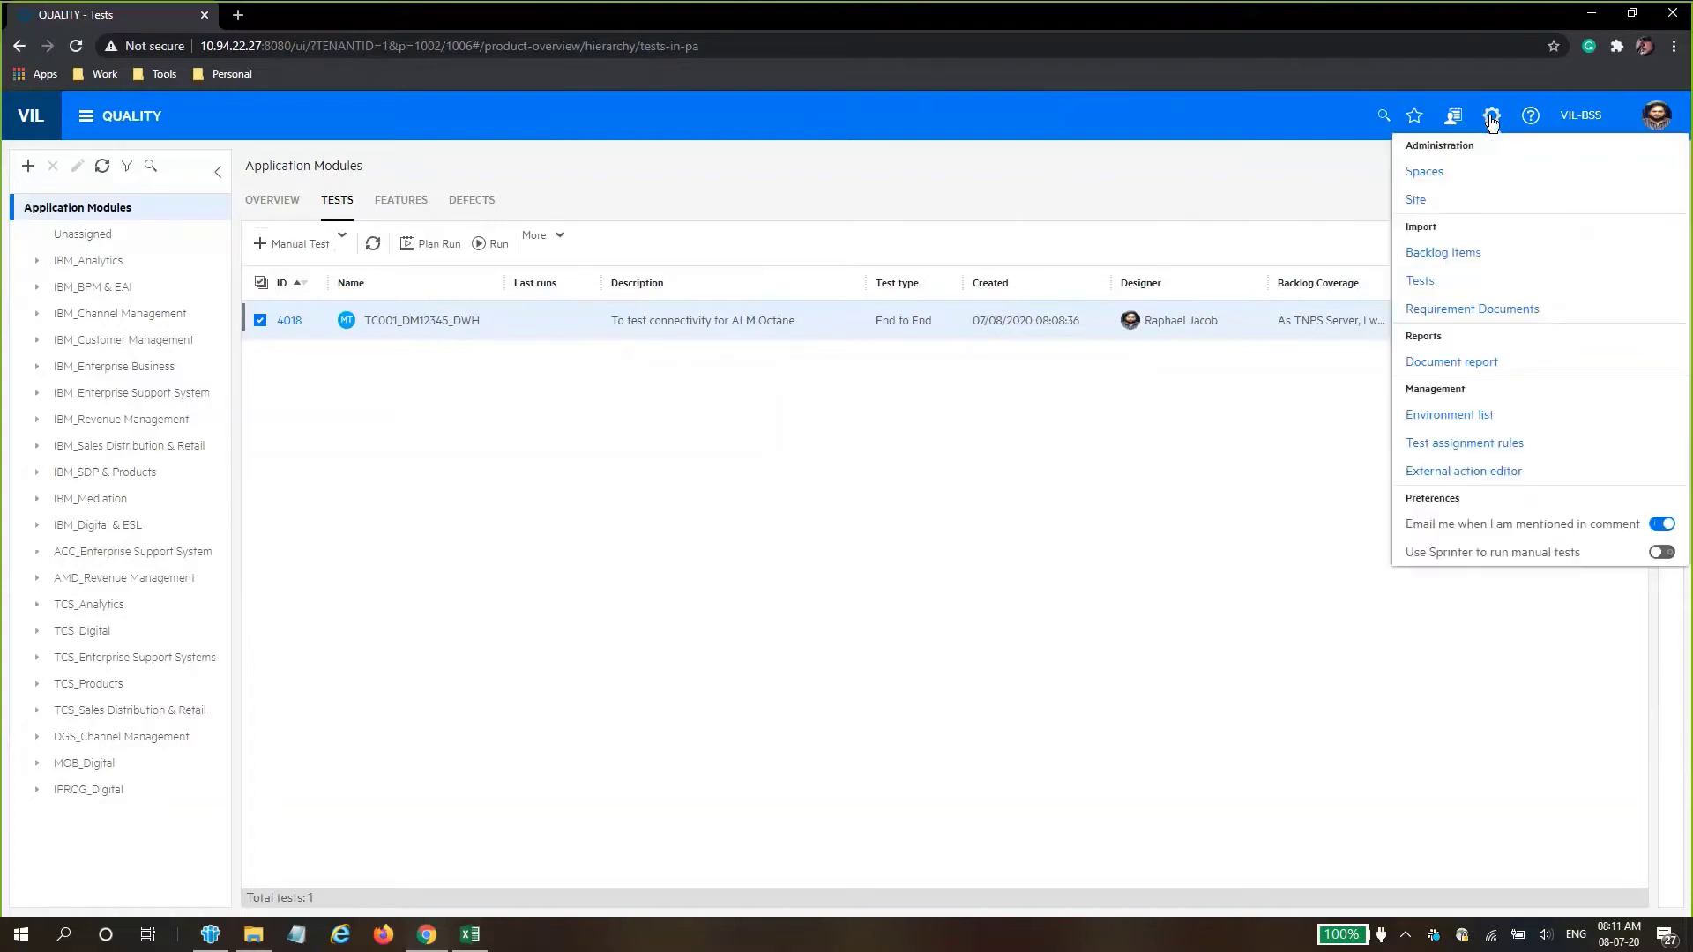
click(1432, 280)
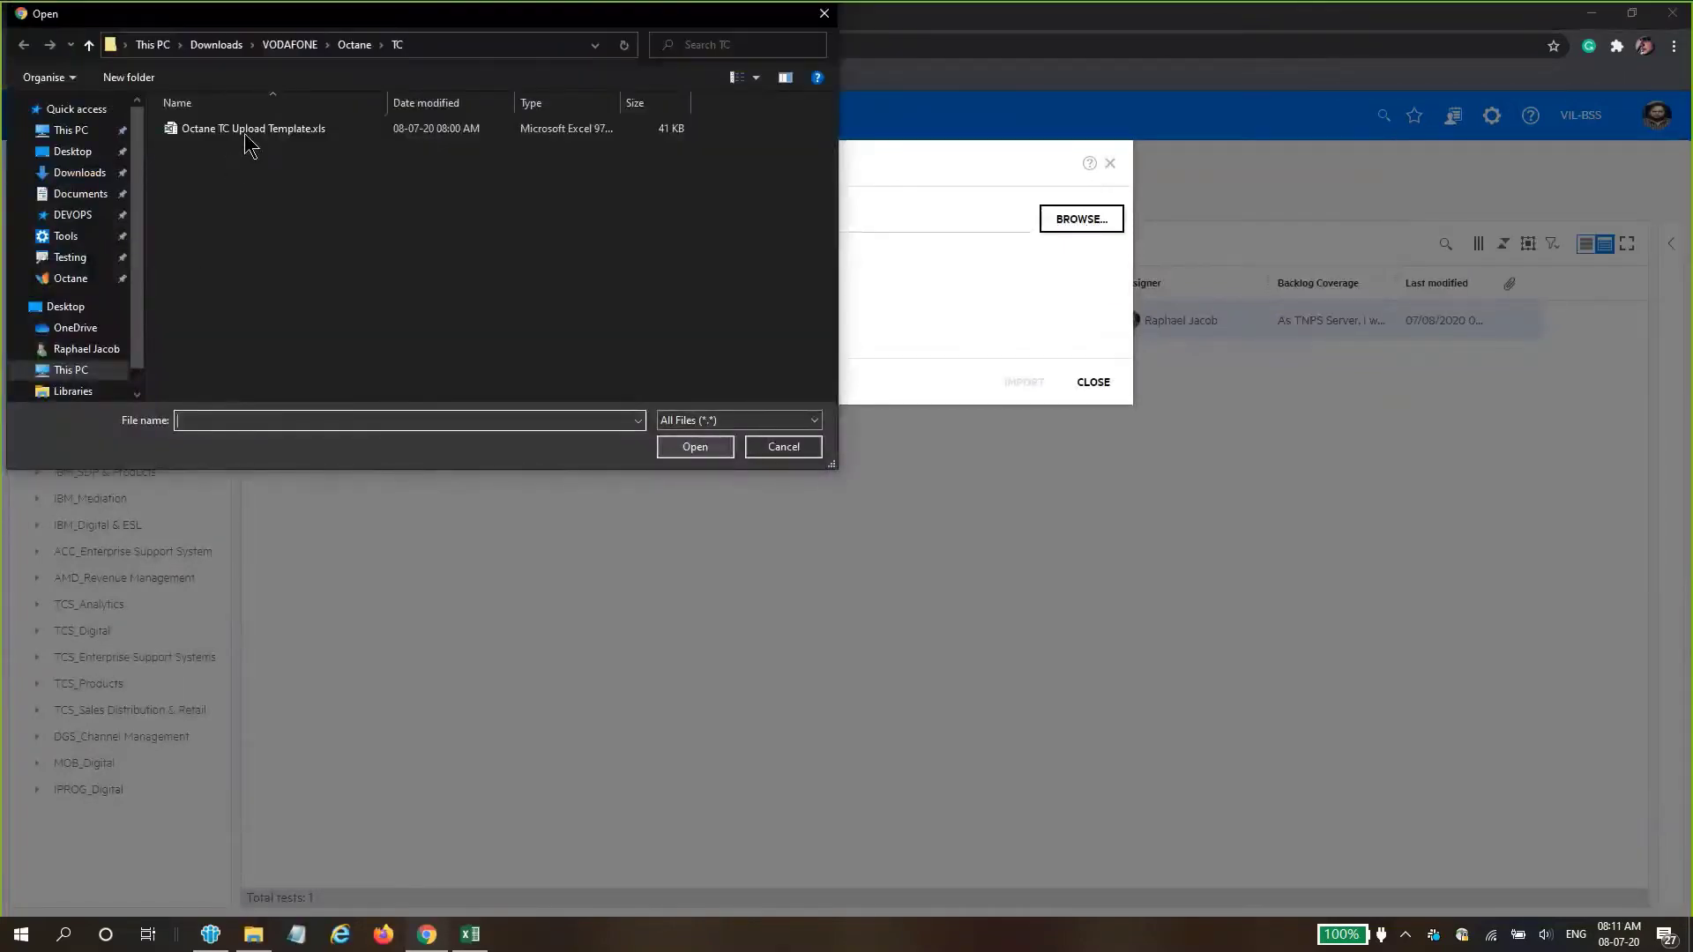
click(247, 129)
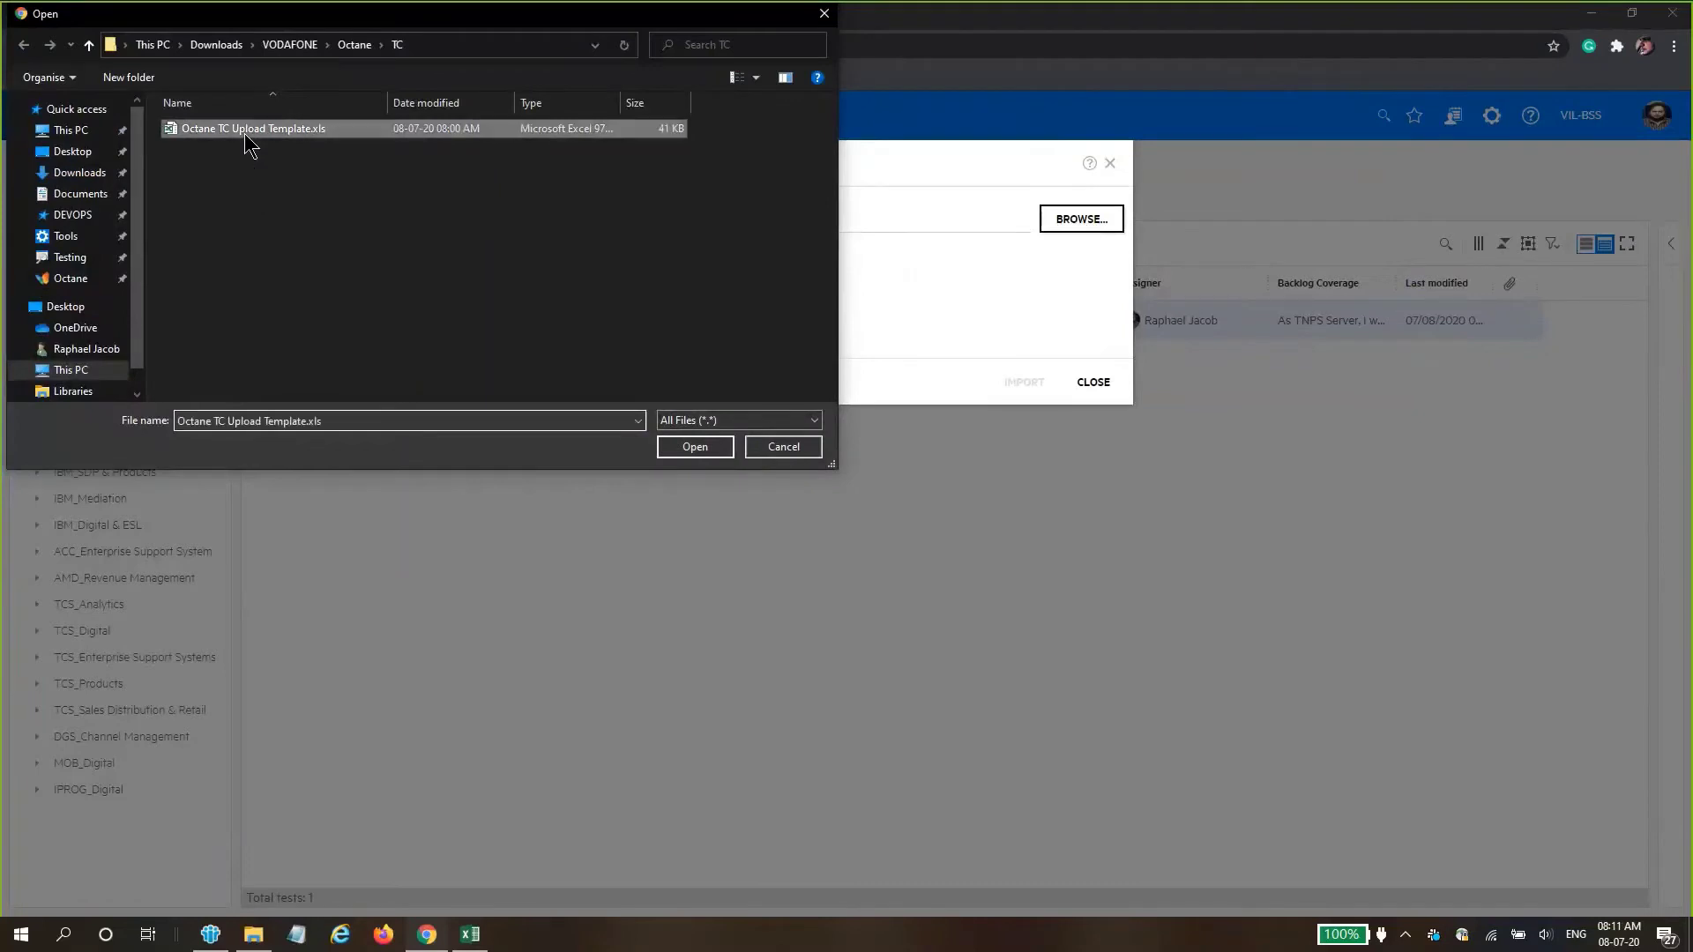
click(681, 444)
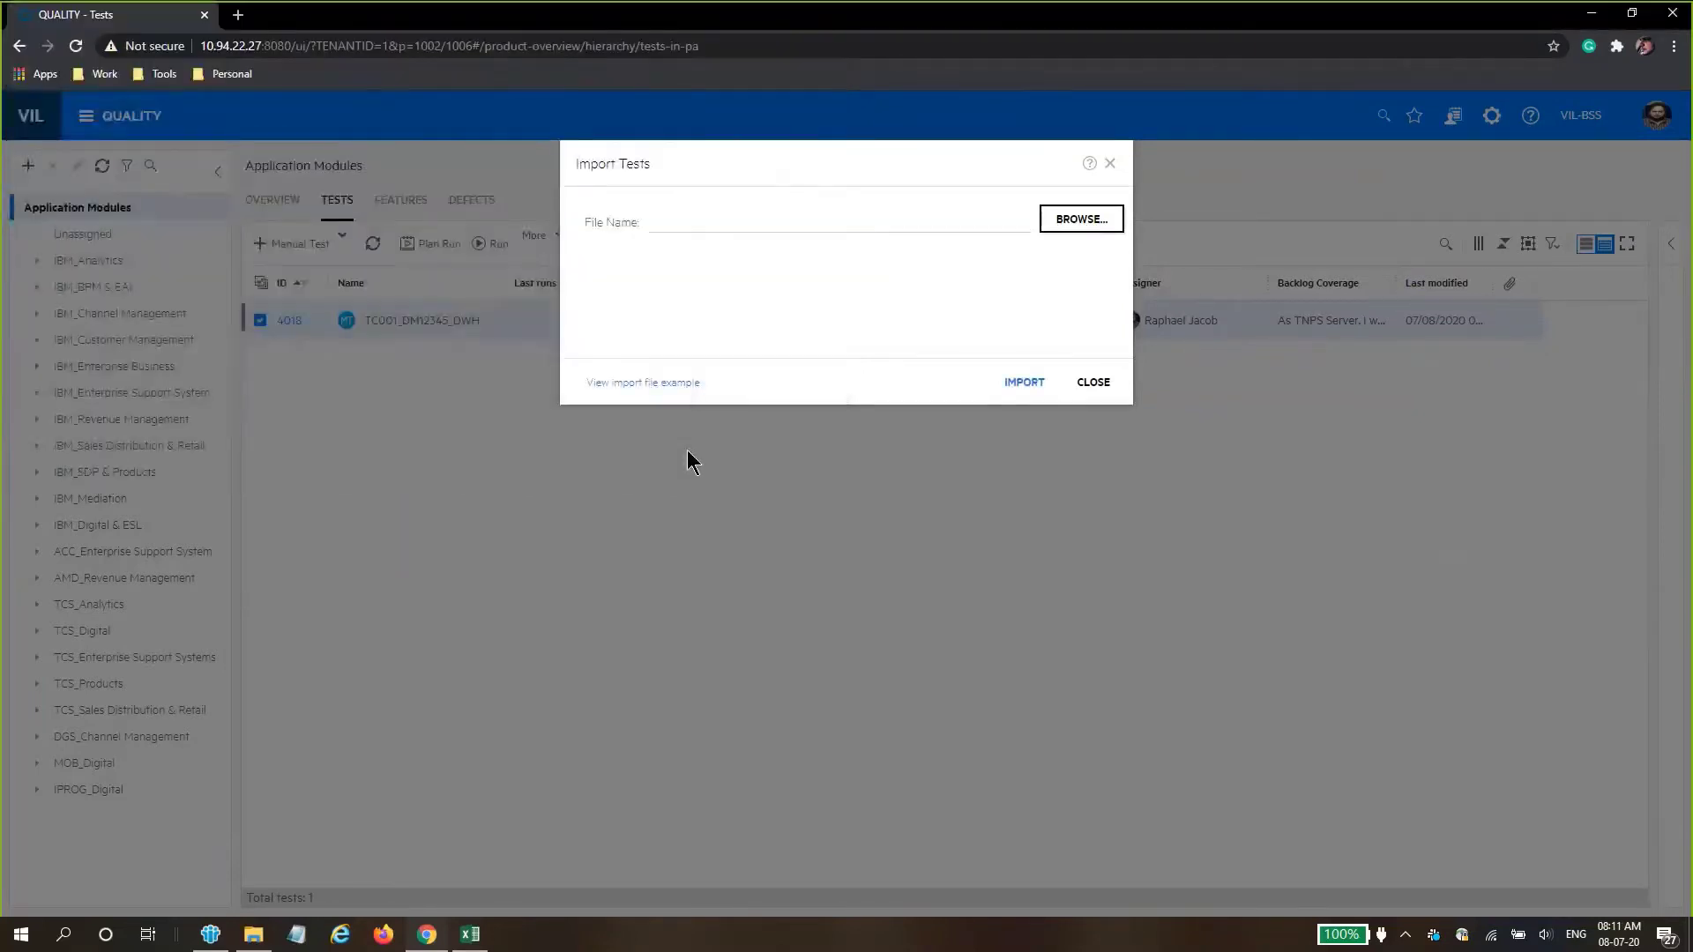
click(1022, 382)
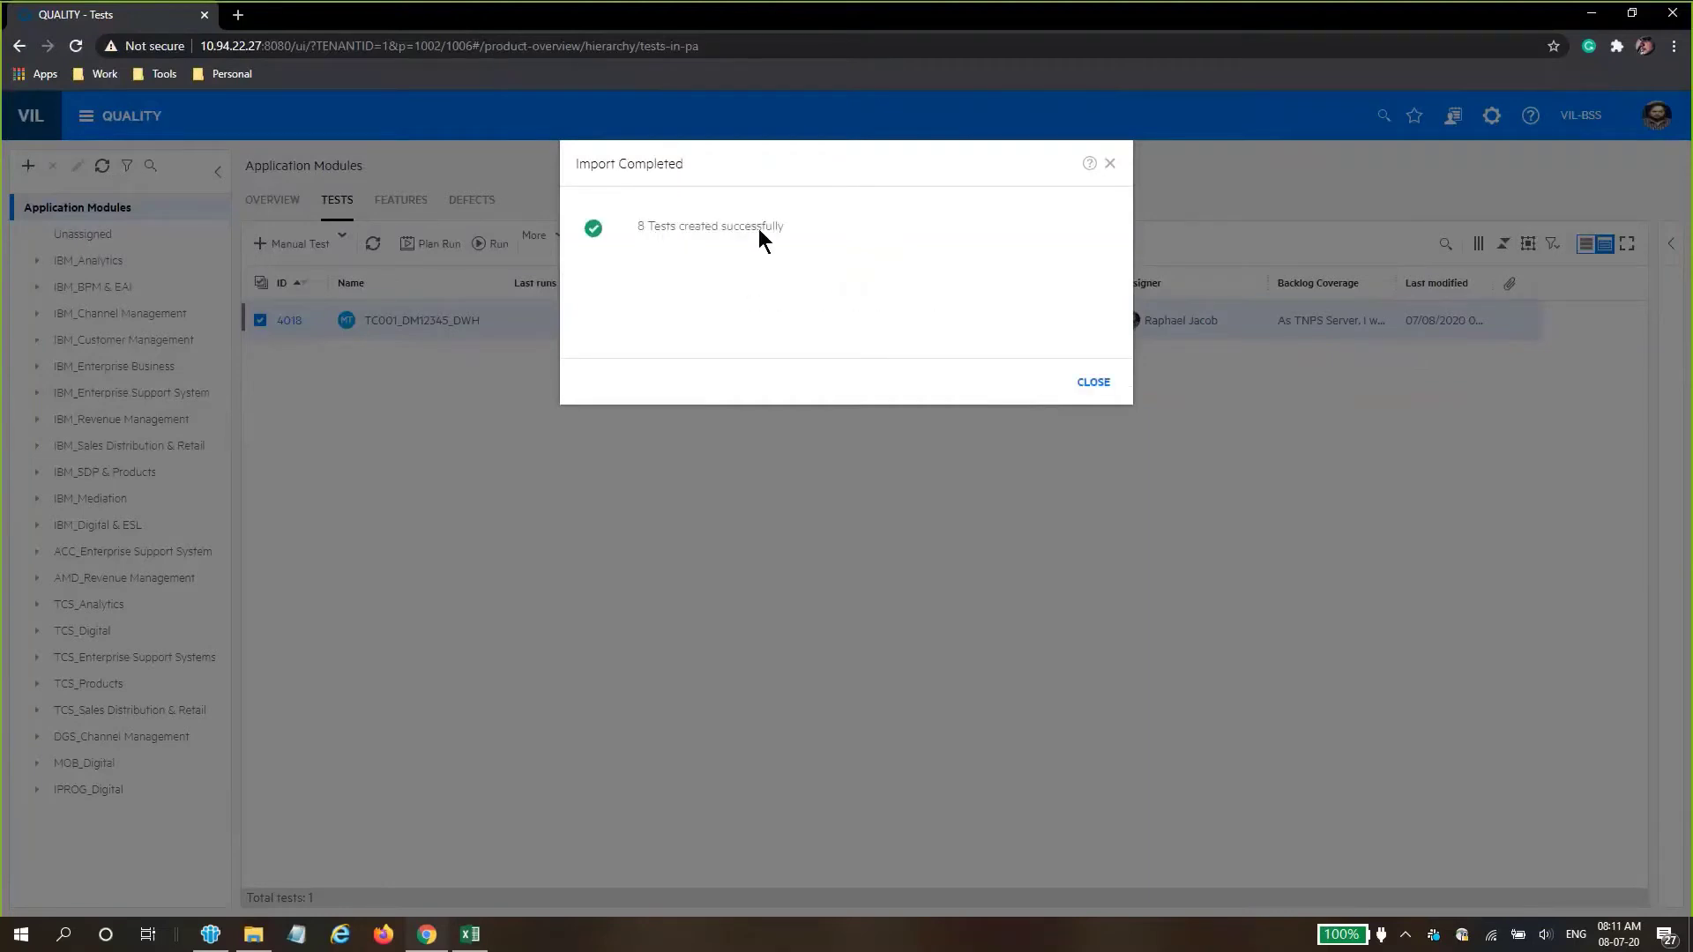
click(1080, 385)
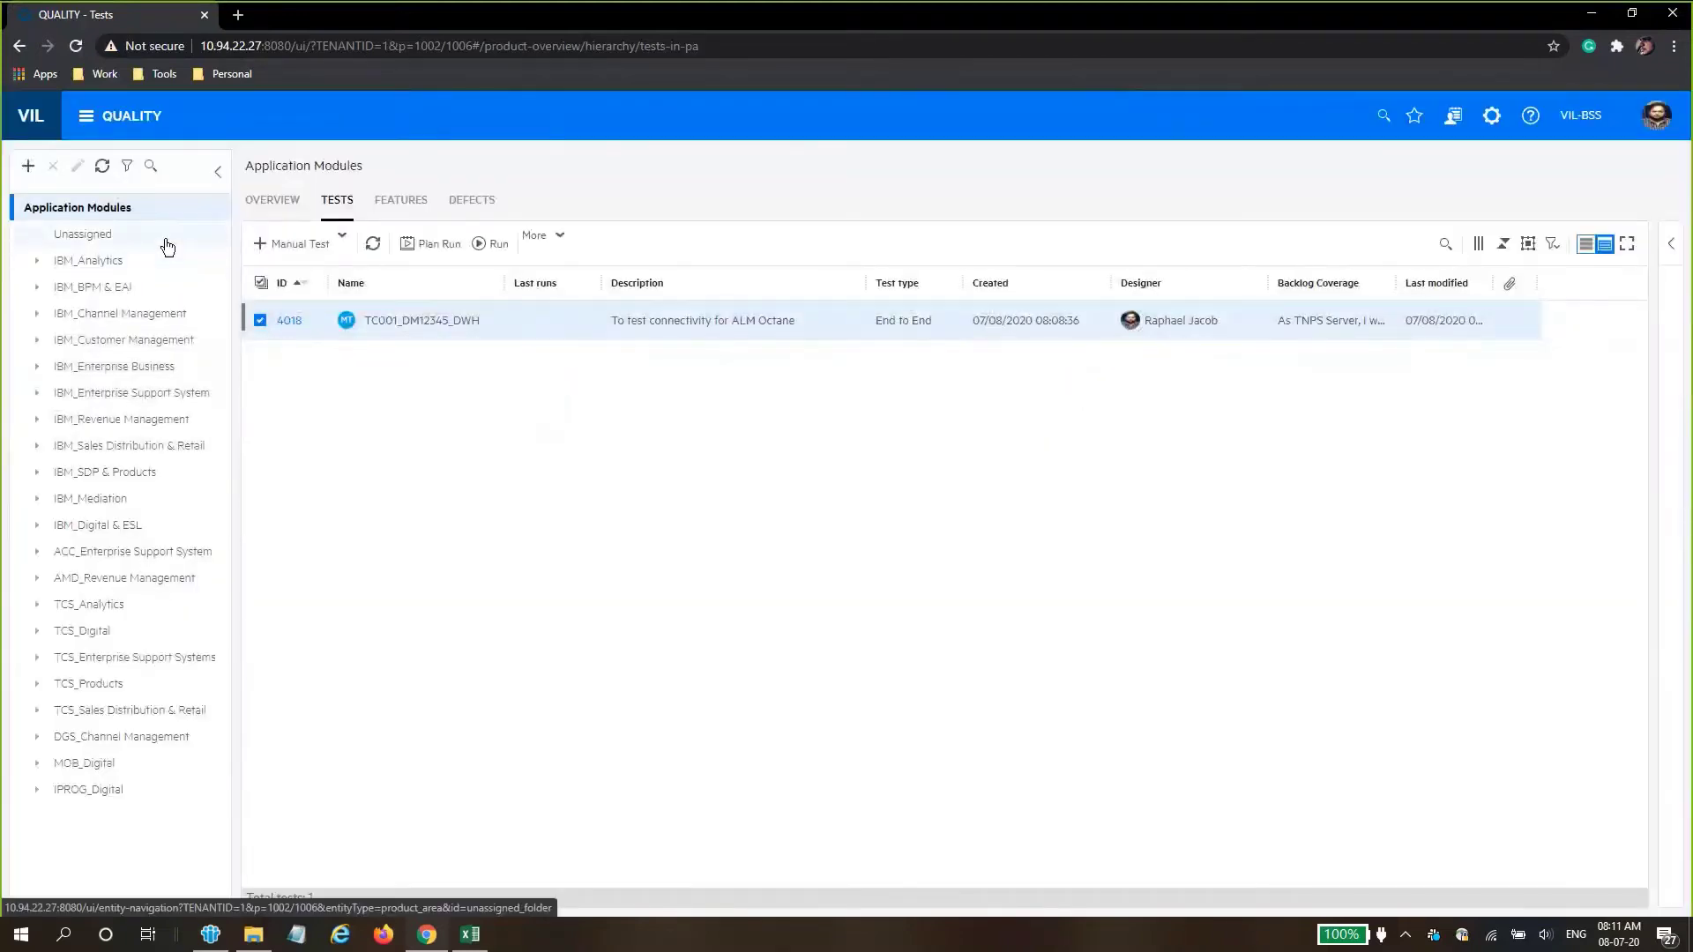
click(369, 254)
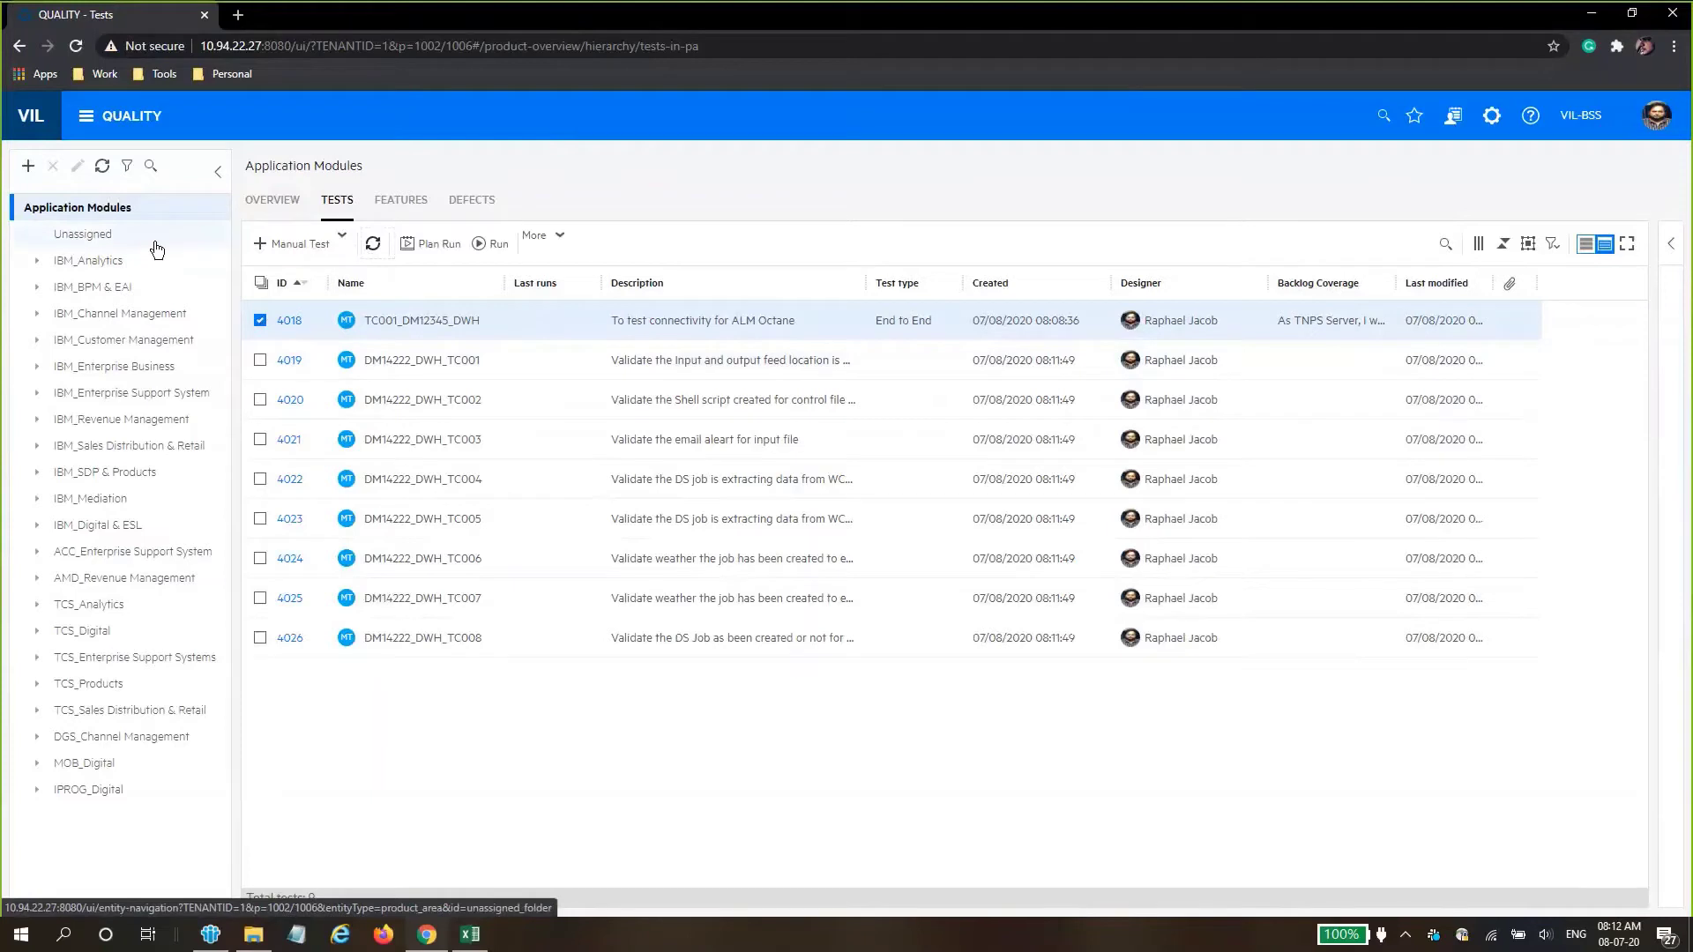
- Assign all tests in the Unassigned module to the DWH application module under IBM_Analytics and refresh the list
click(157, 249)
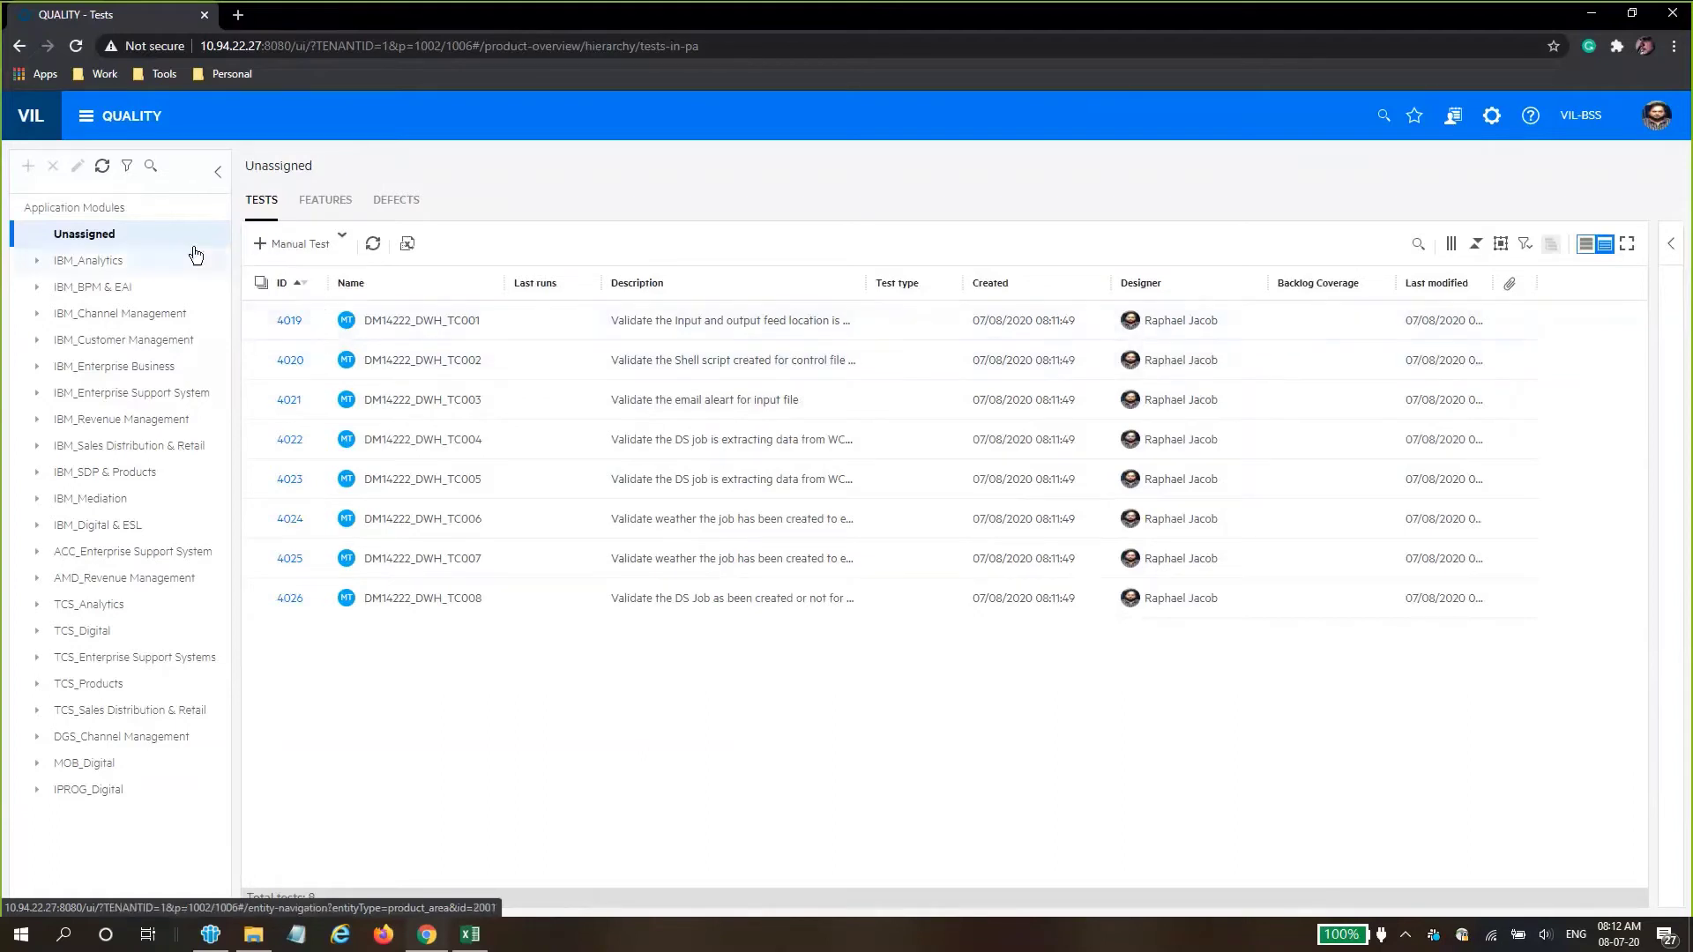
click(261, 283)
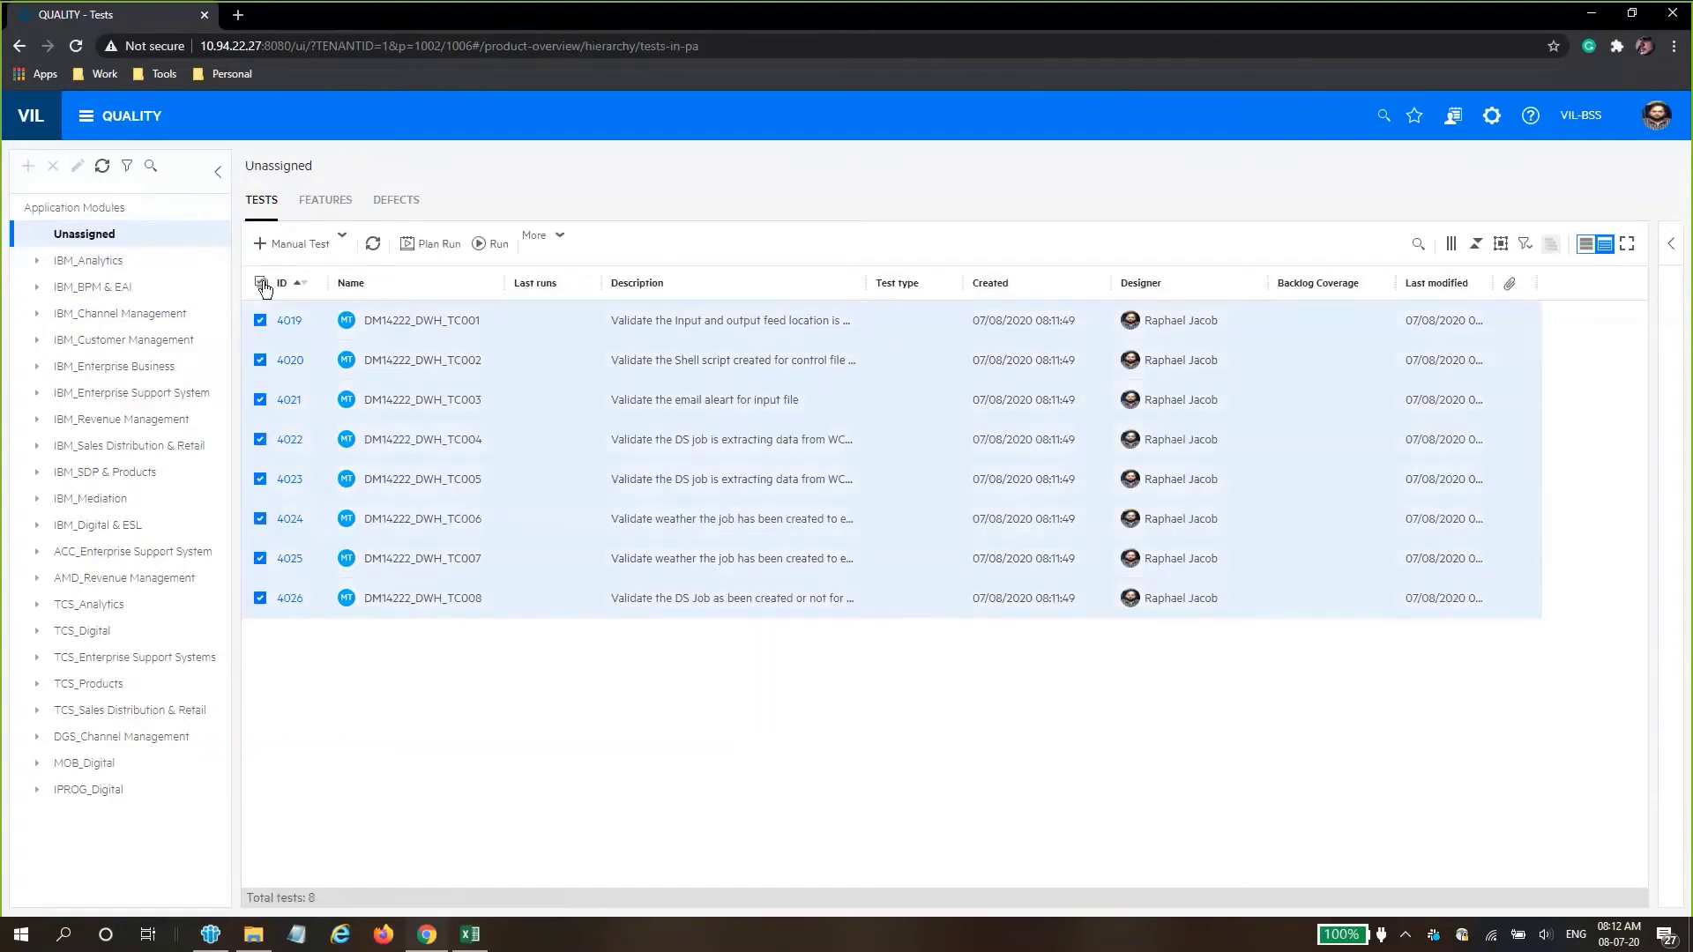
click(554, 245)
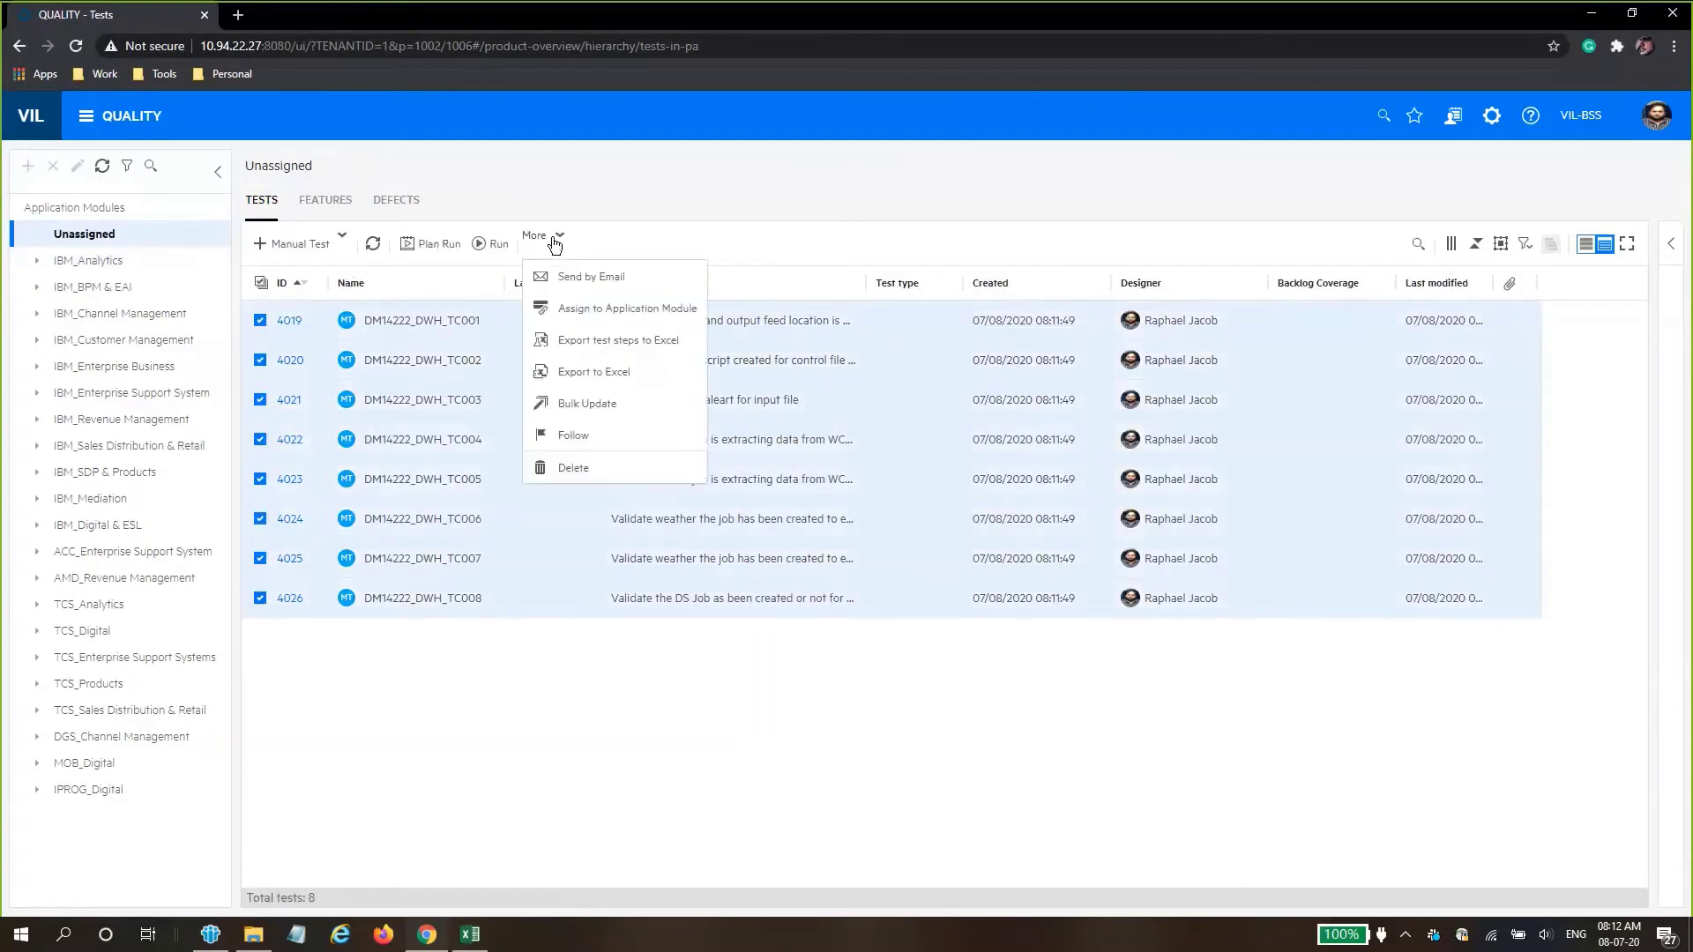
click(575, 304)
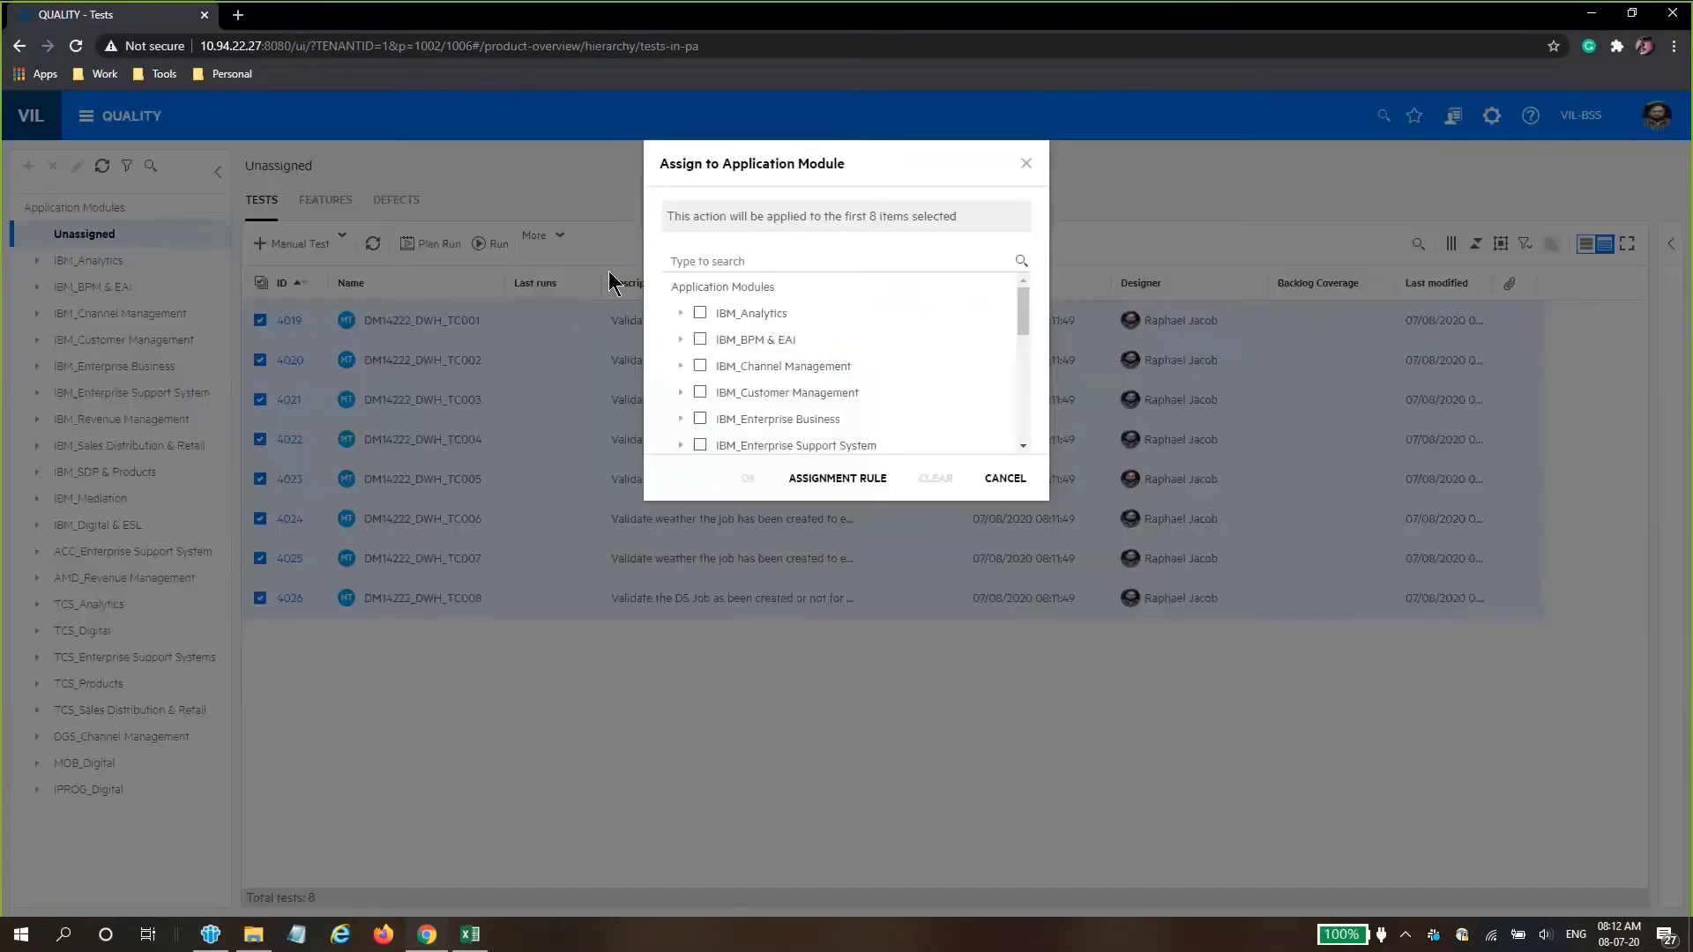
click(680, 312)
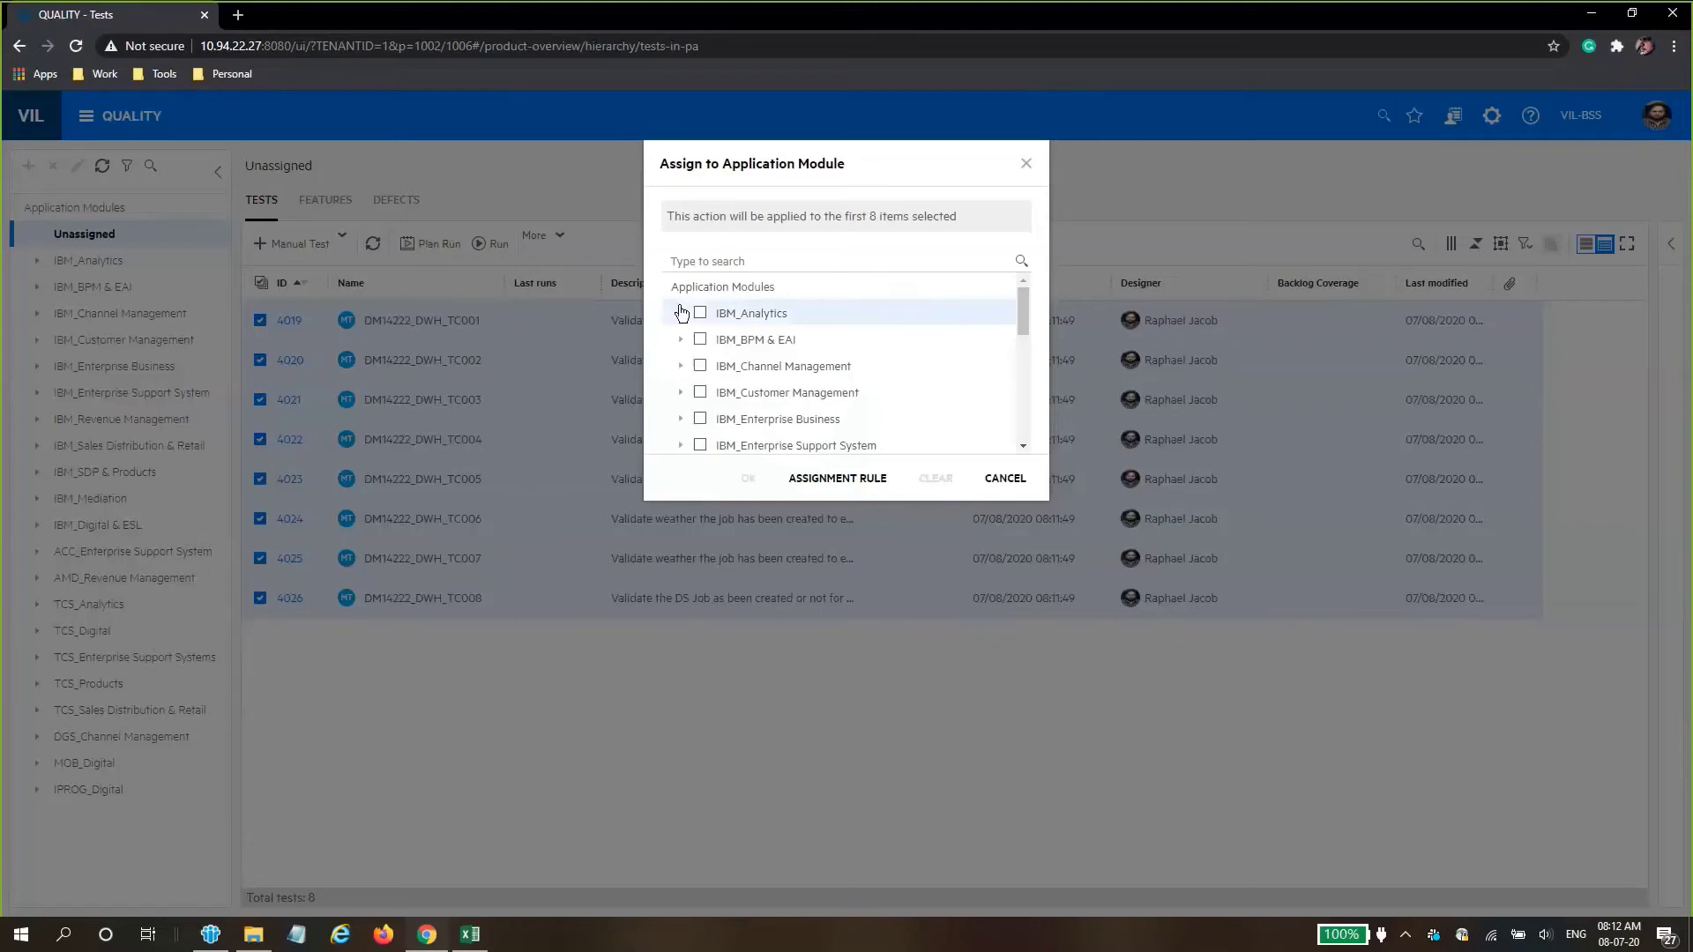
click(713, 340)
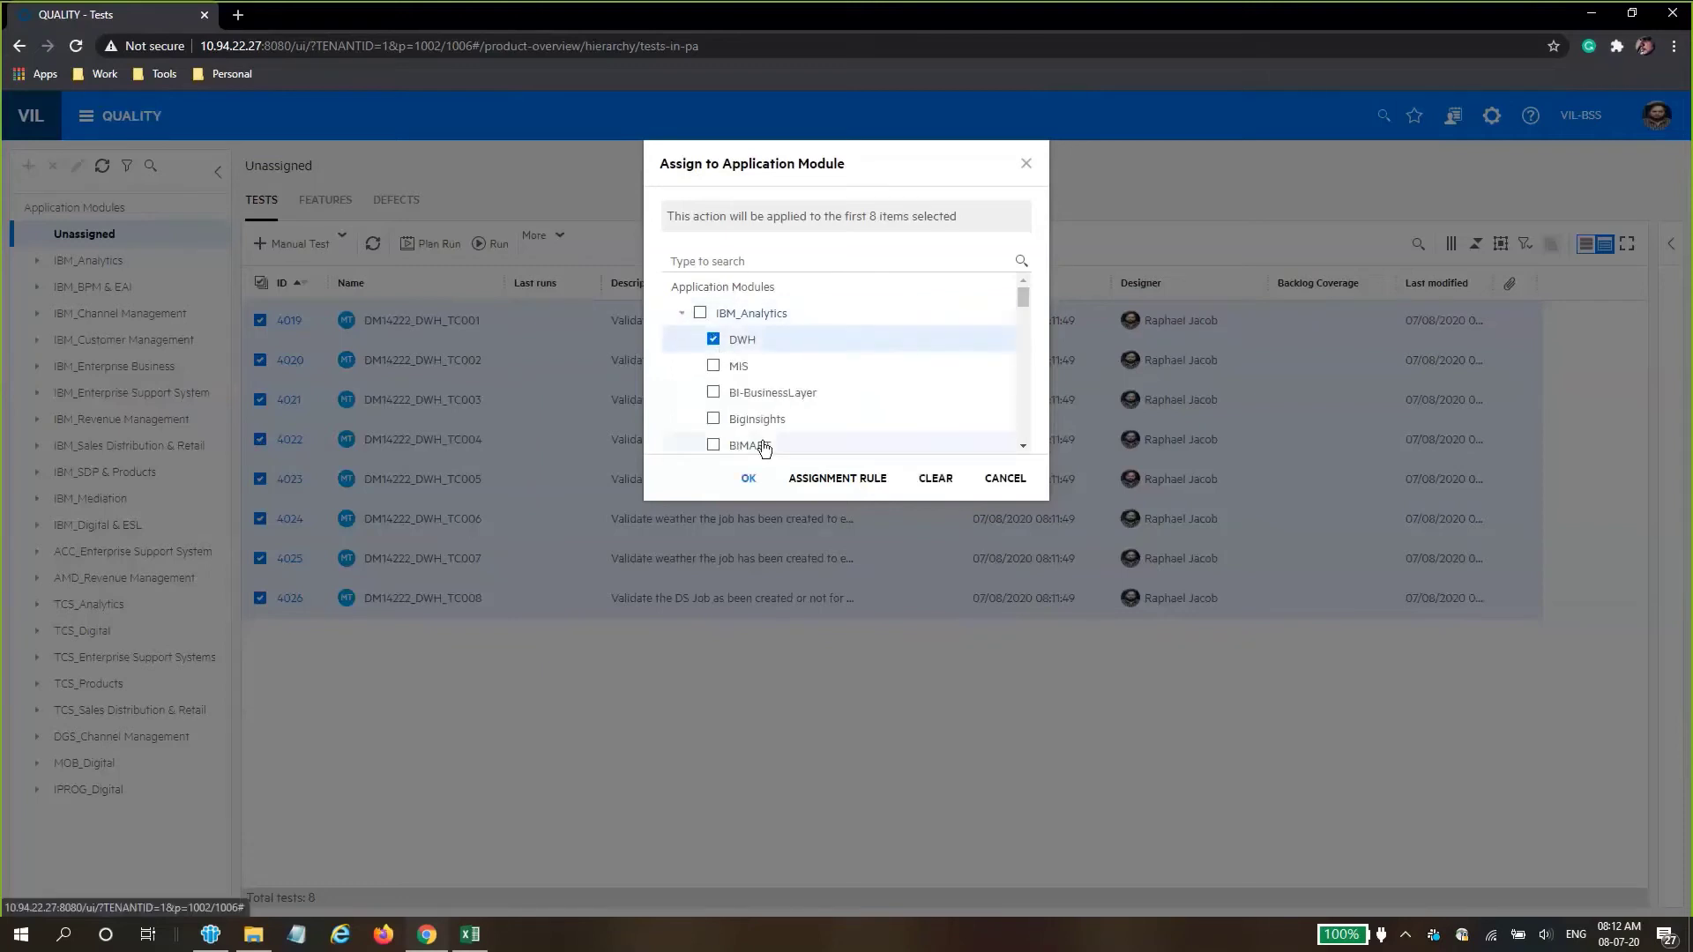
click(745, 480)
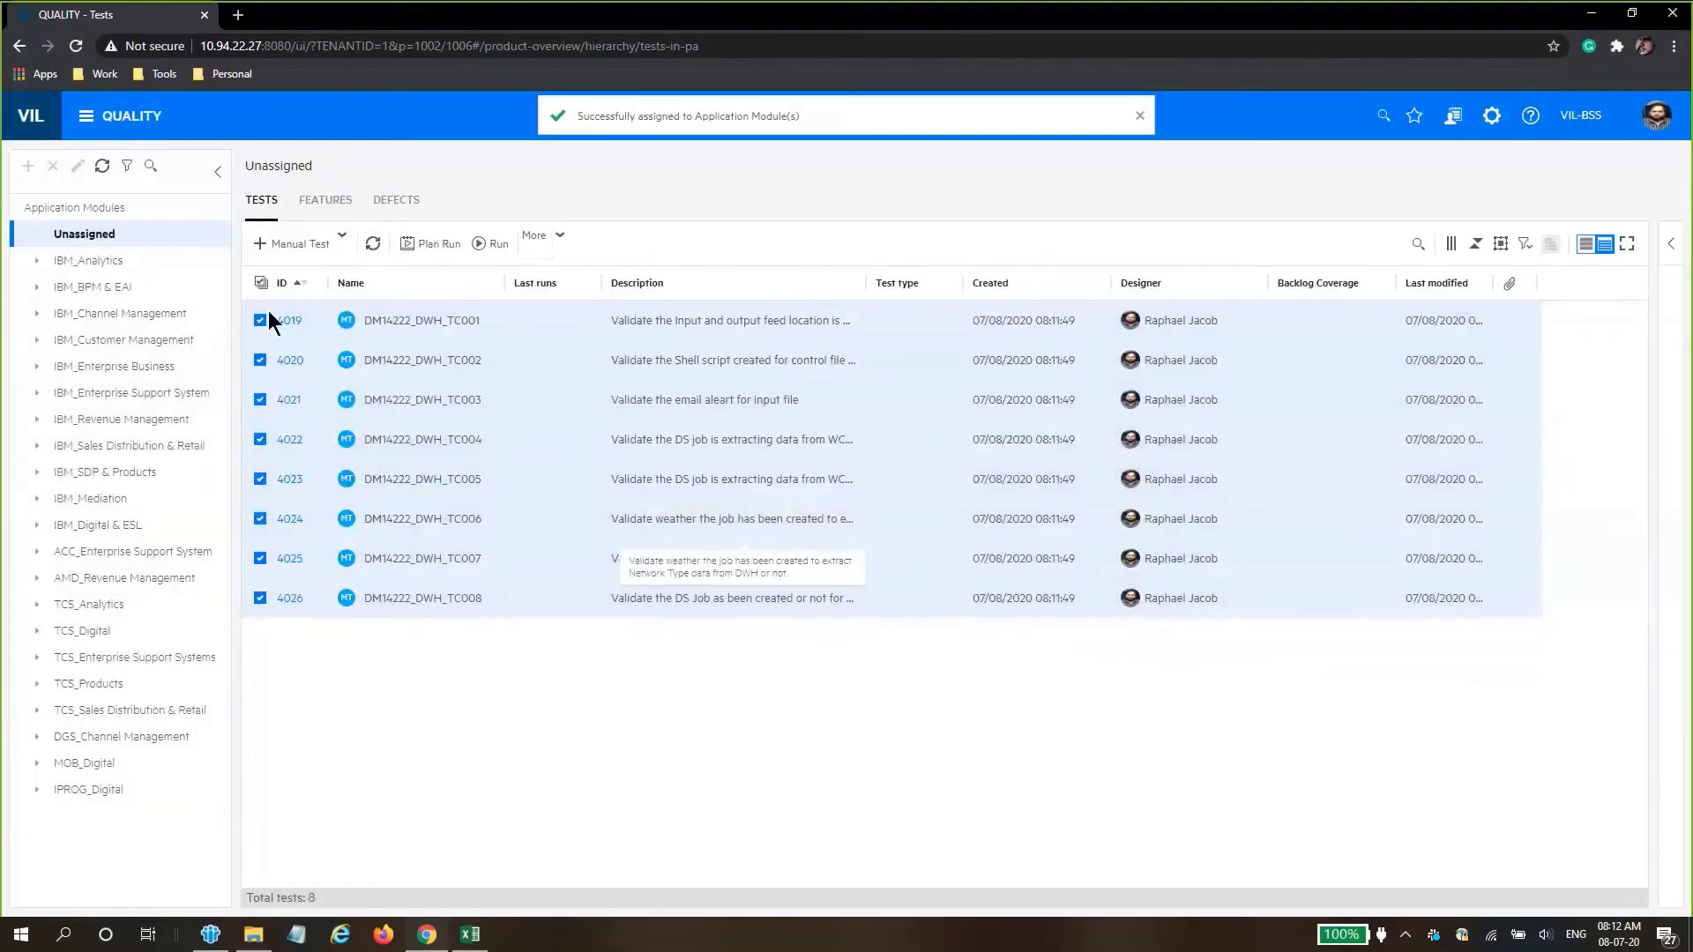
click(371, 251)
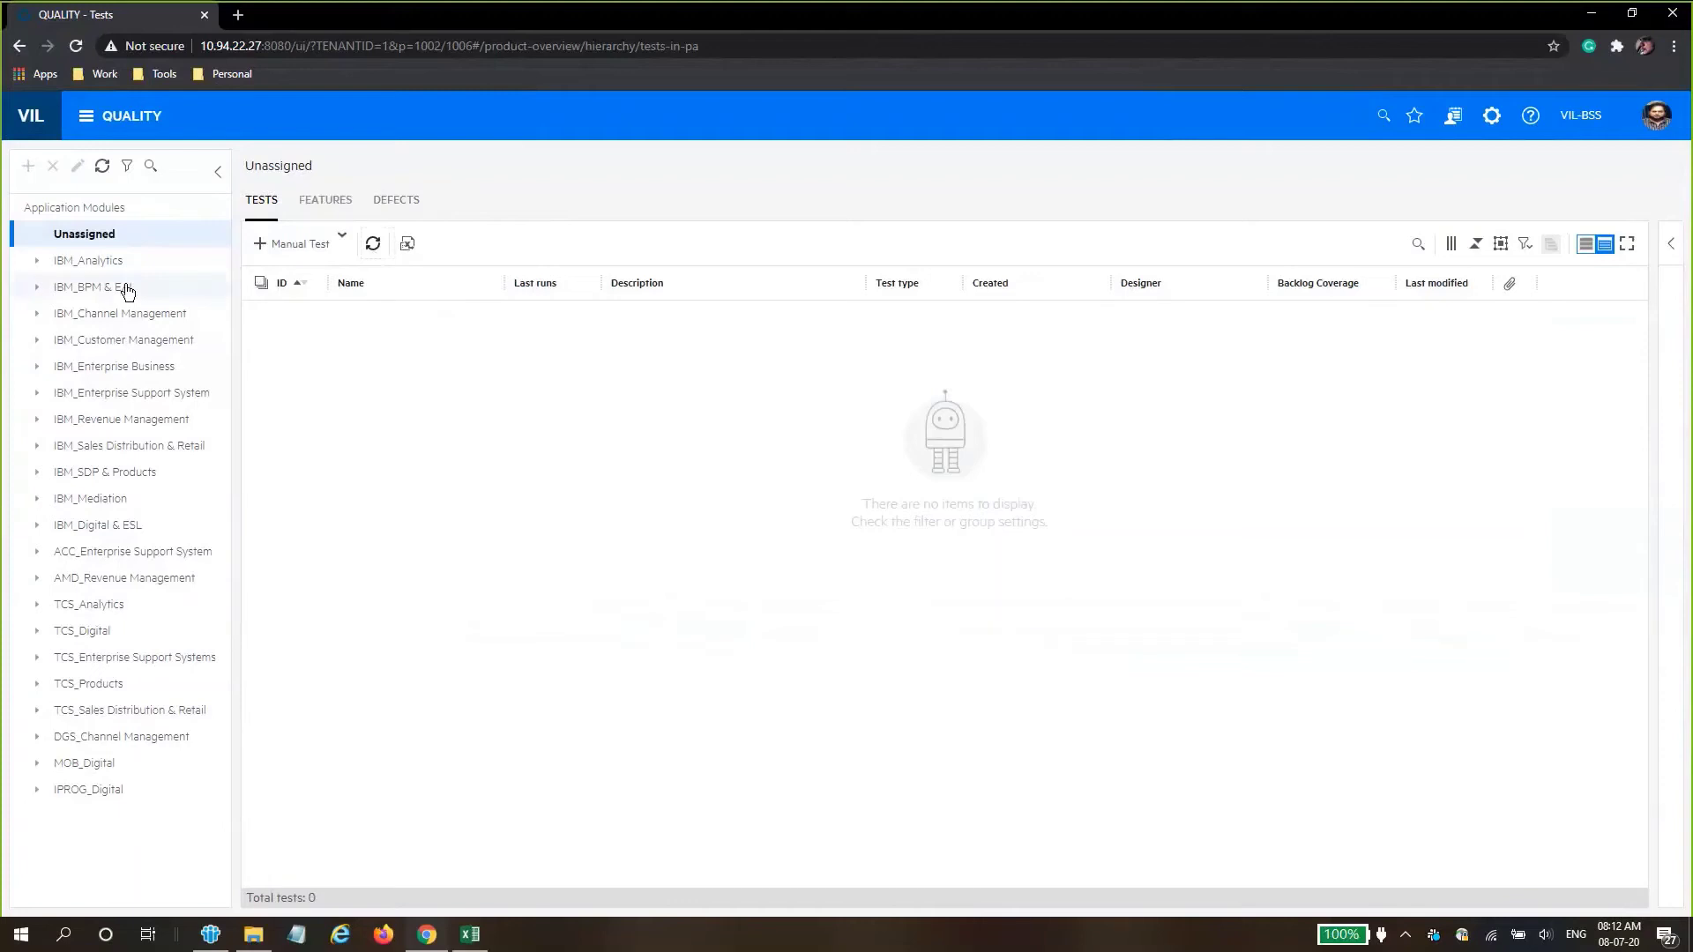
- Open test DM14222_DWH_TC001 from the DWH module under IBM_Analytics and inspect its imported steps
click(38, 260)
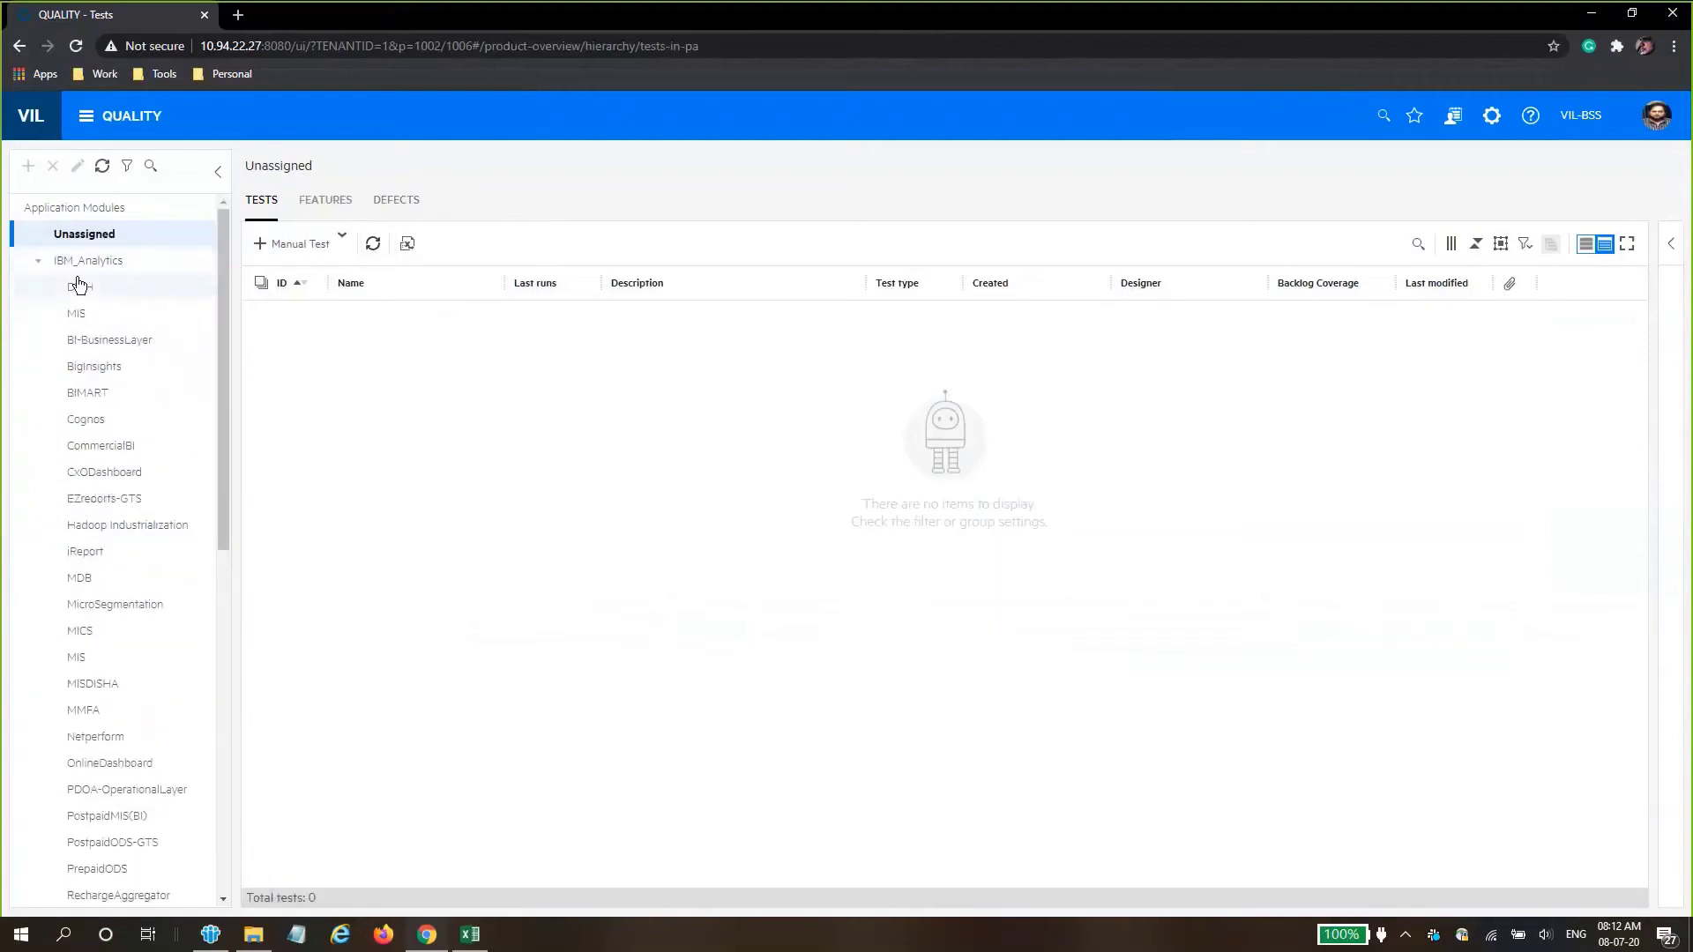
click(78, 284)
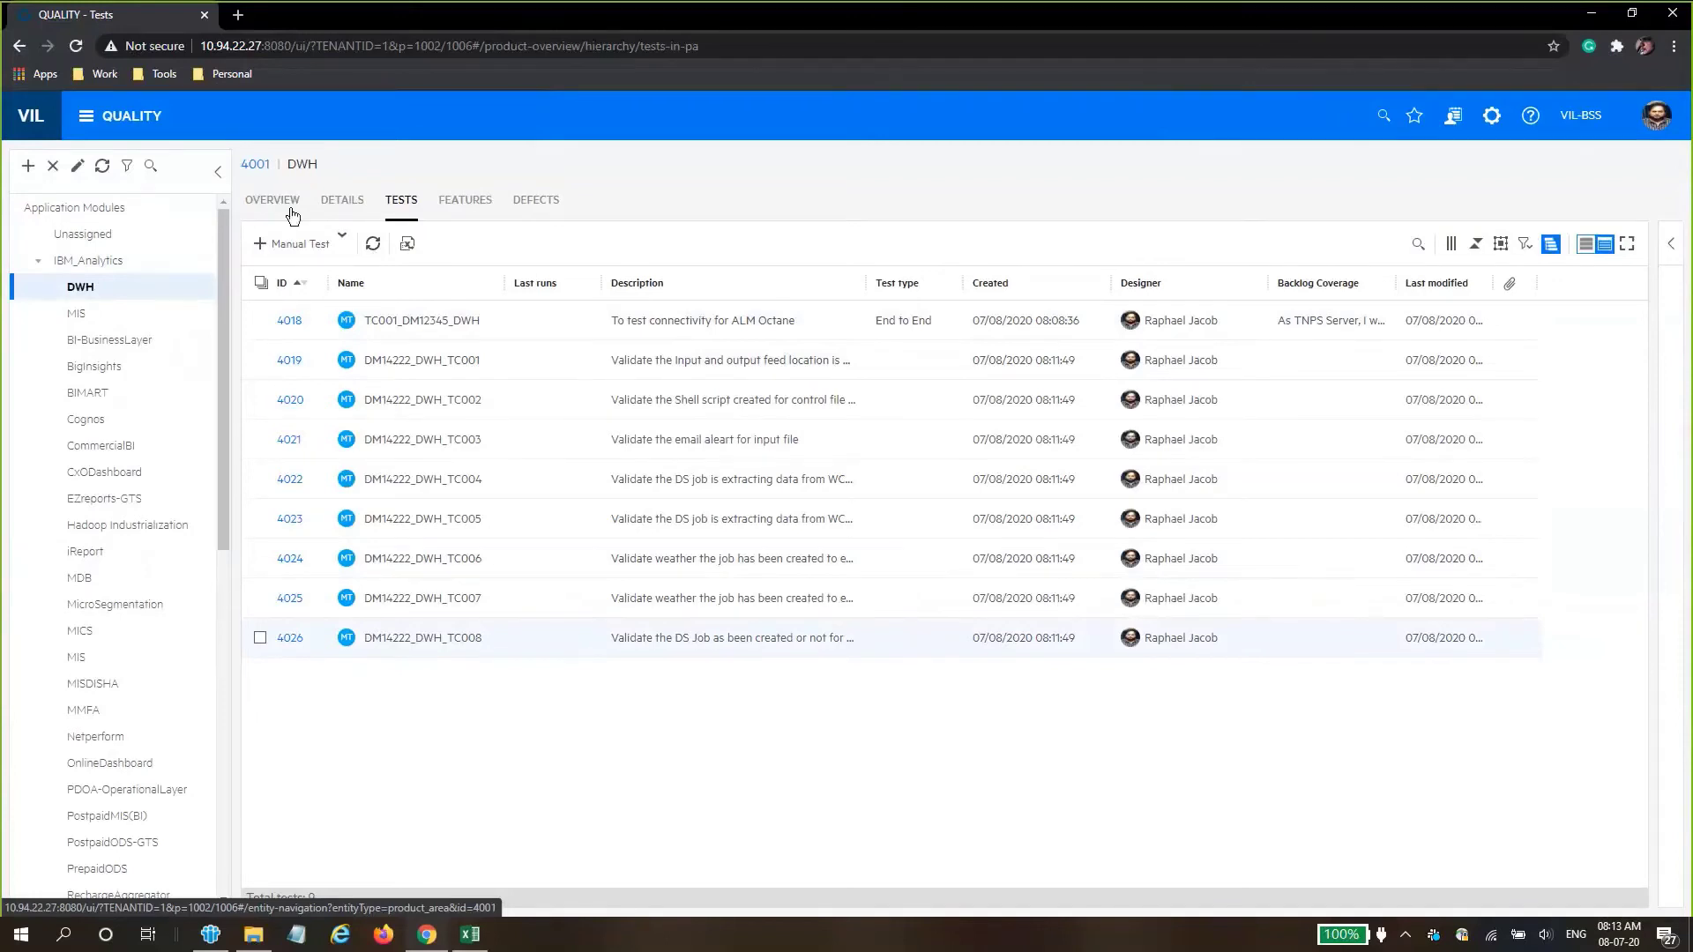
click(294, 362)
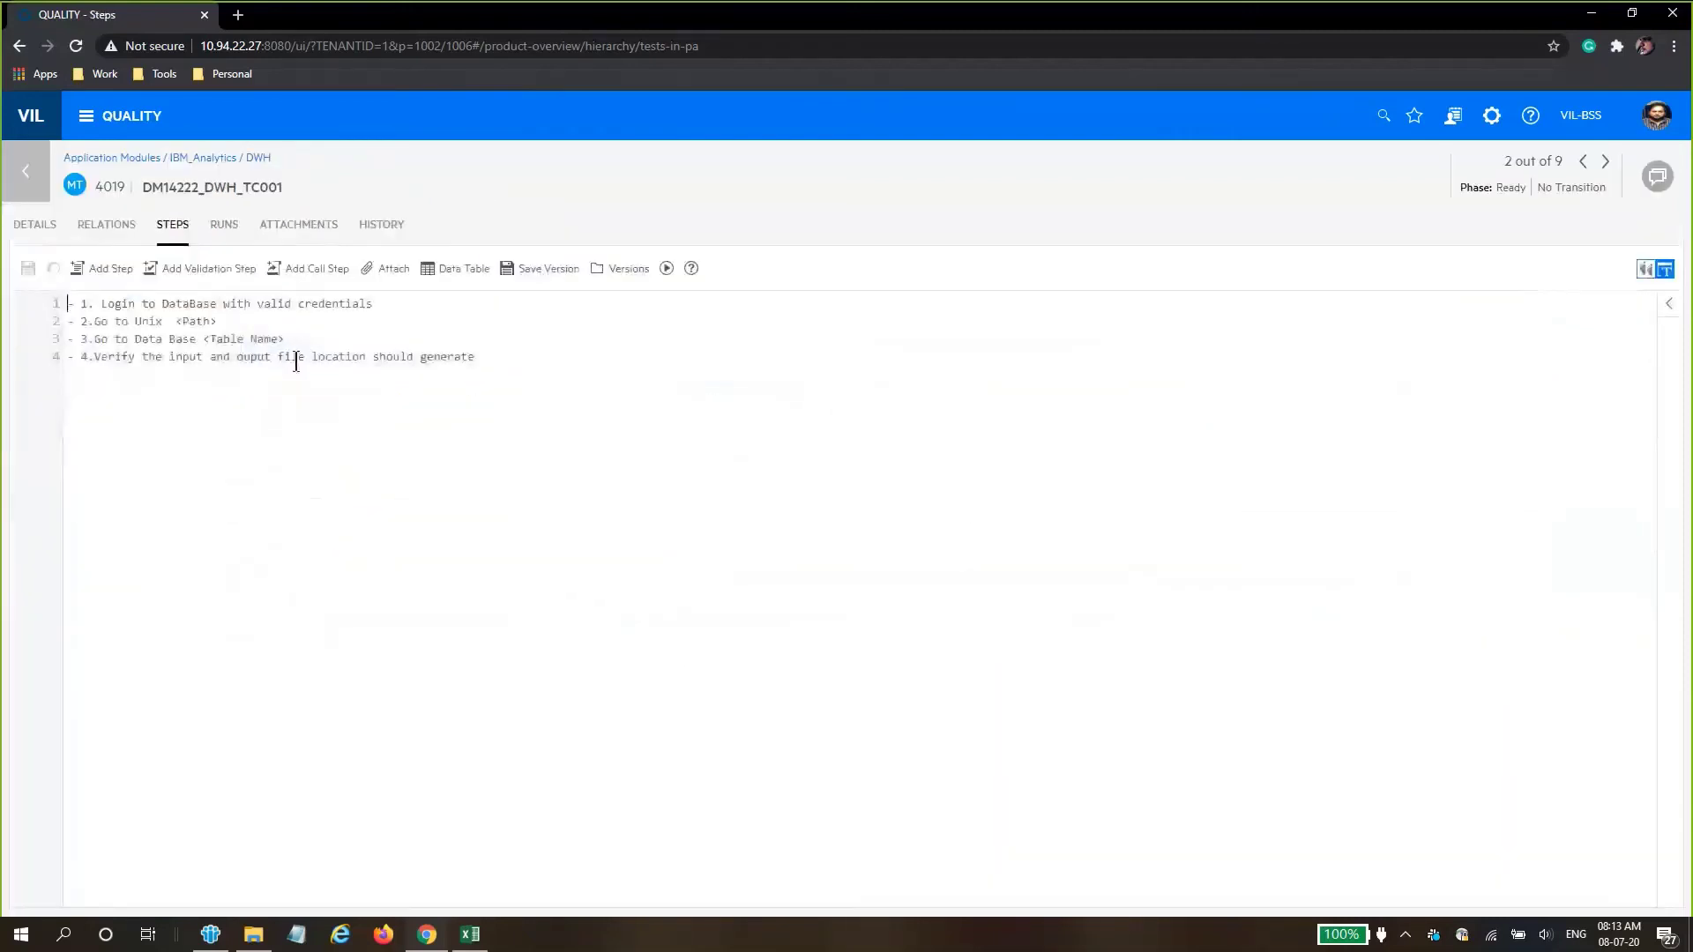
- Review the details of DM14222_DWH_TC001 and its Backlog Coverage choices, leaving the field empty, and return to the DWH test list
click(31, 224)
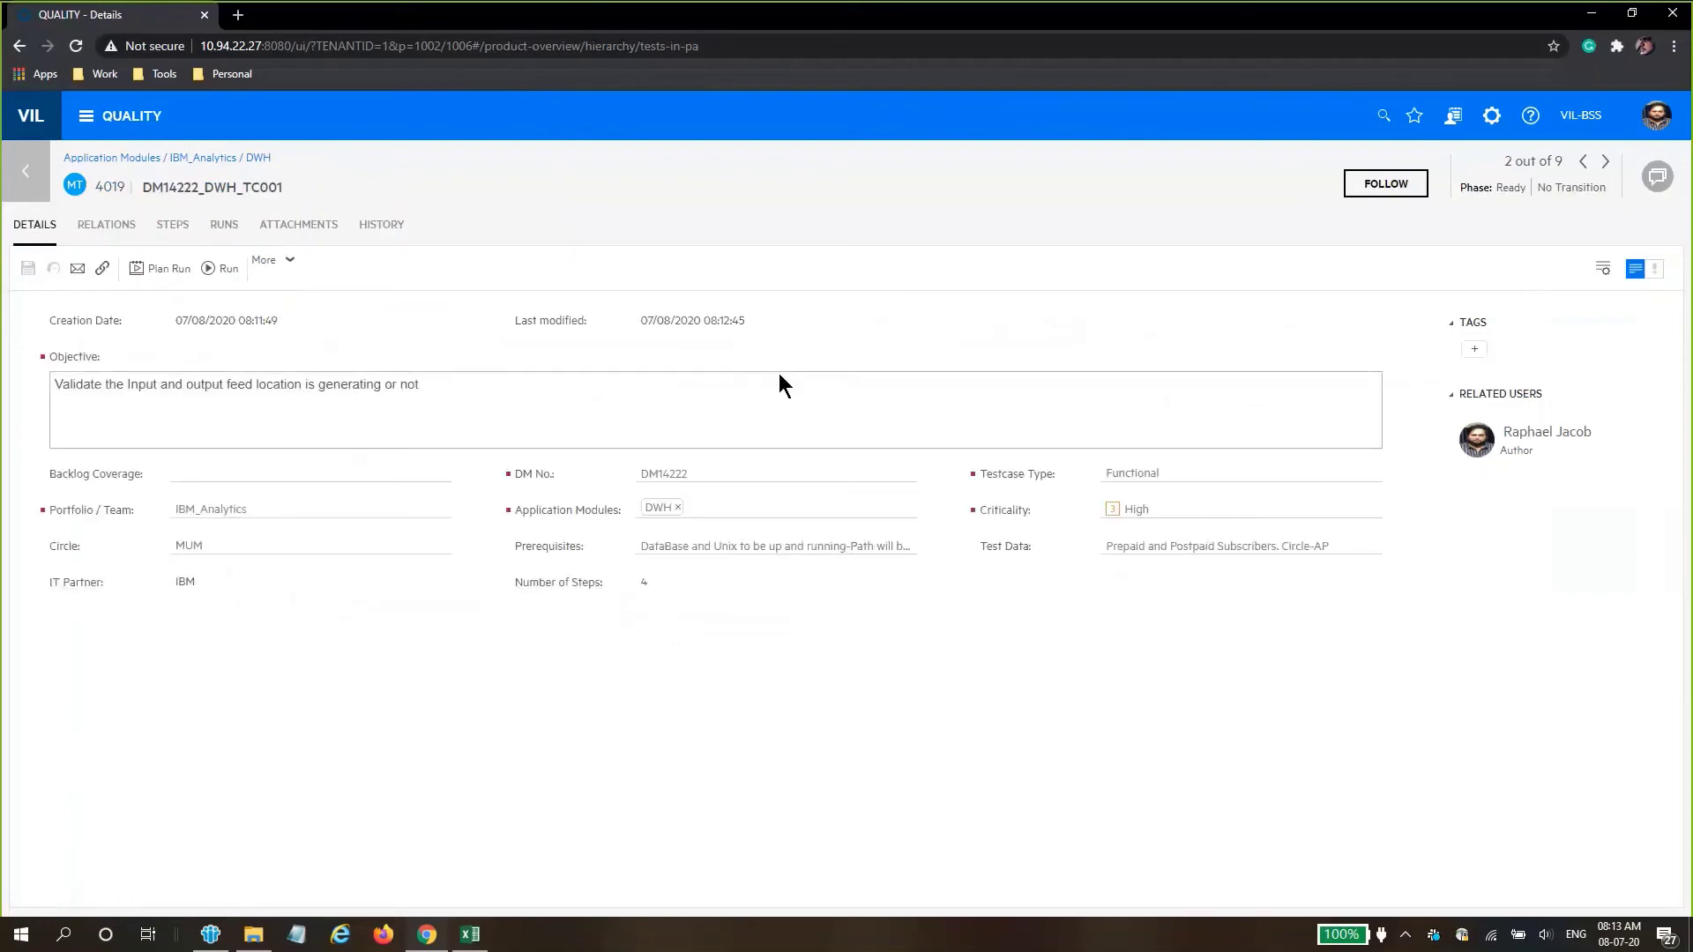
click(441, 475)
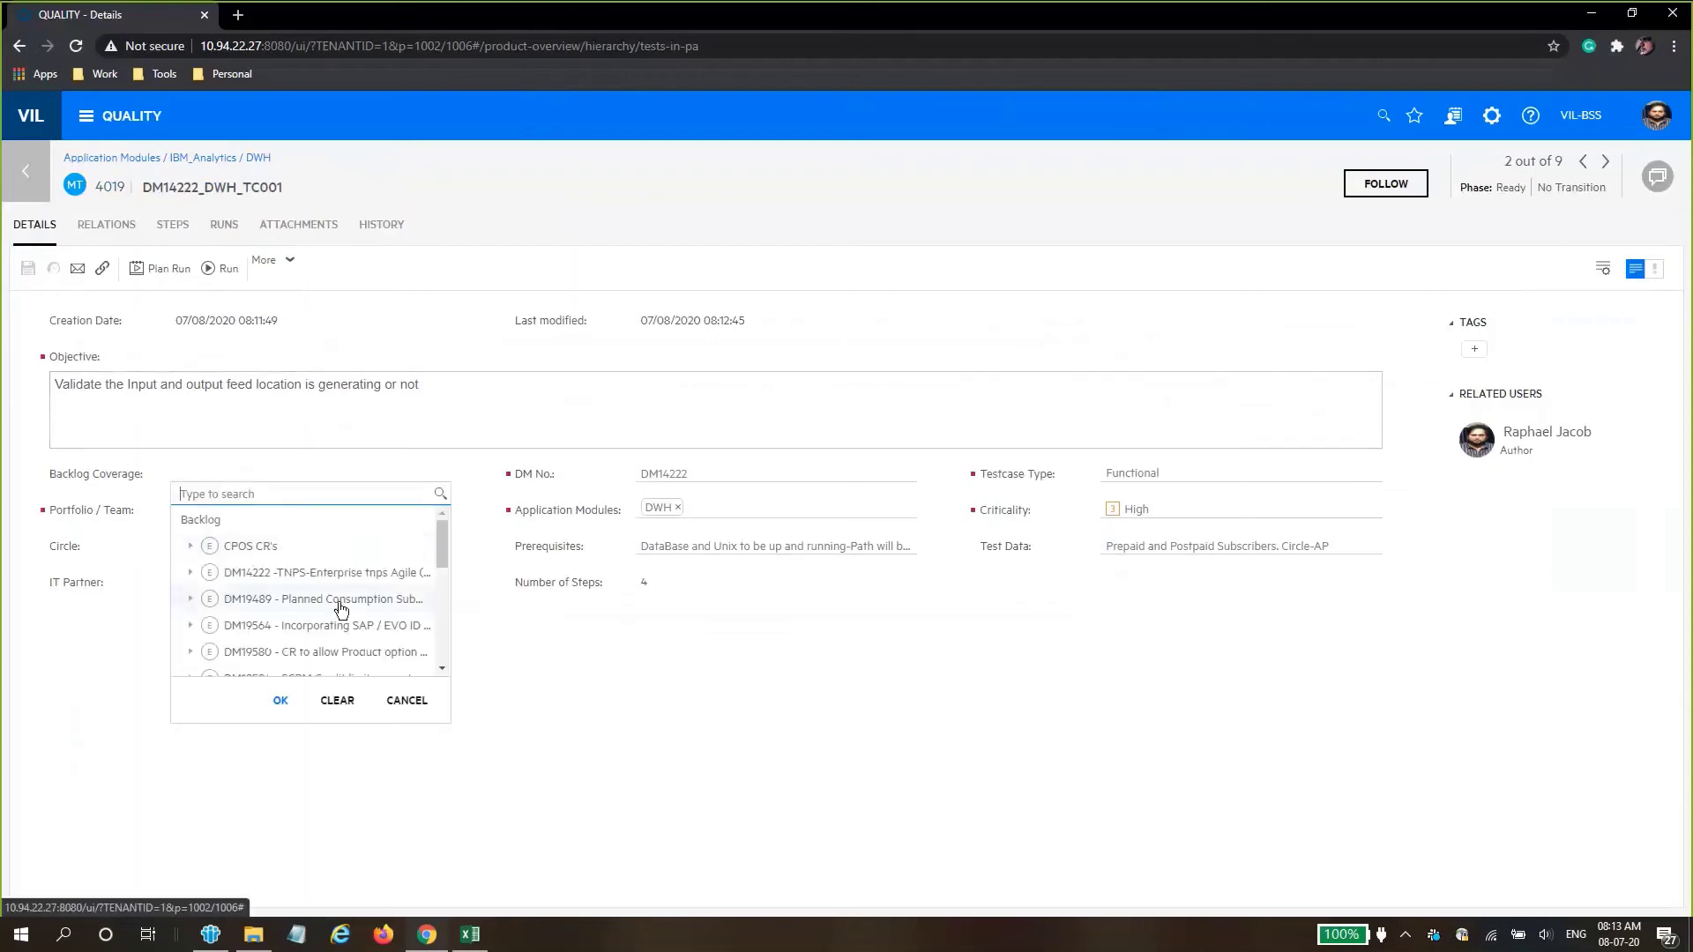
click(531, 640)
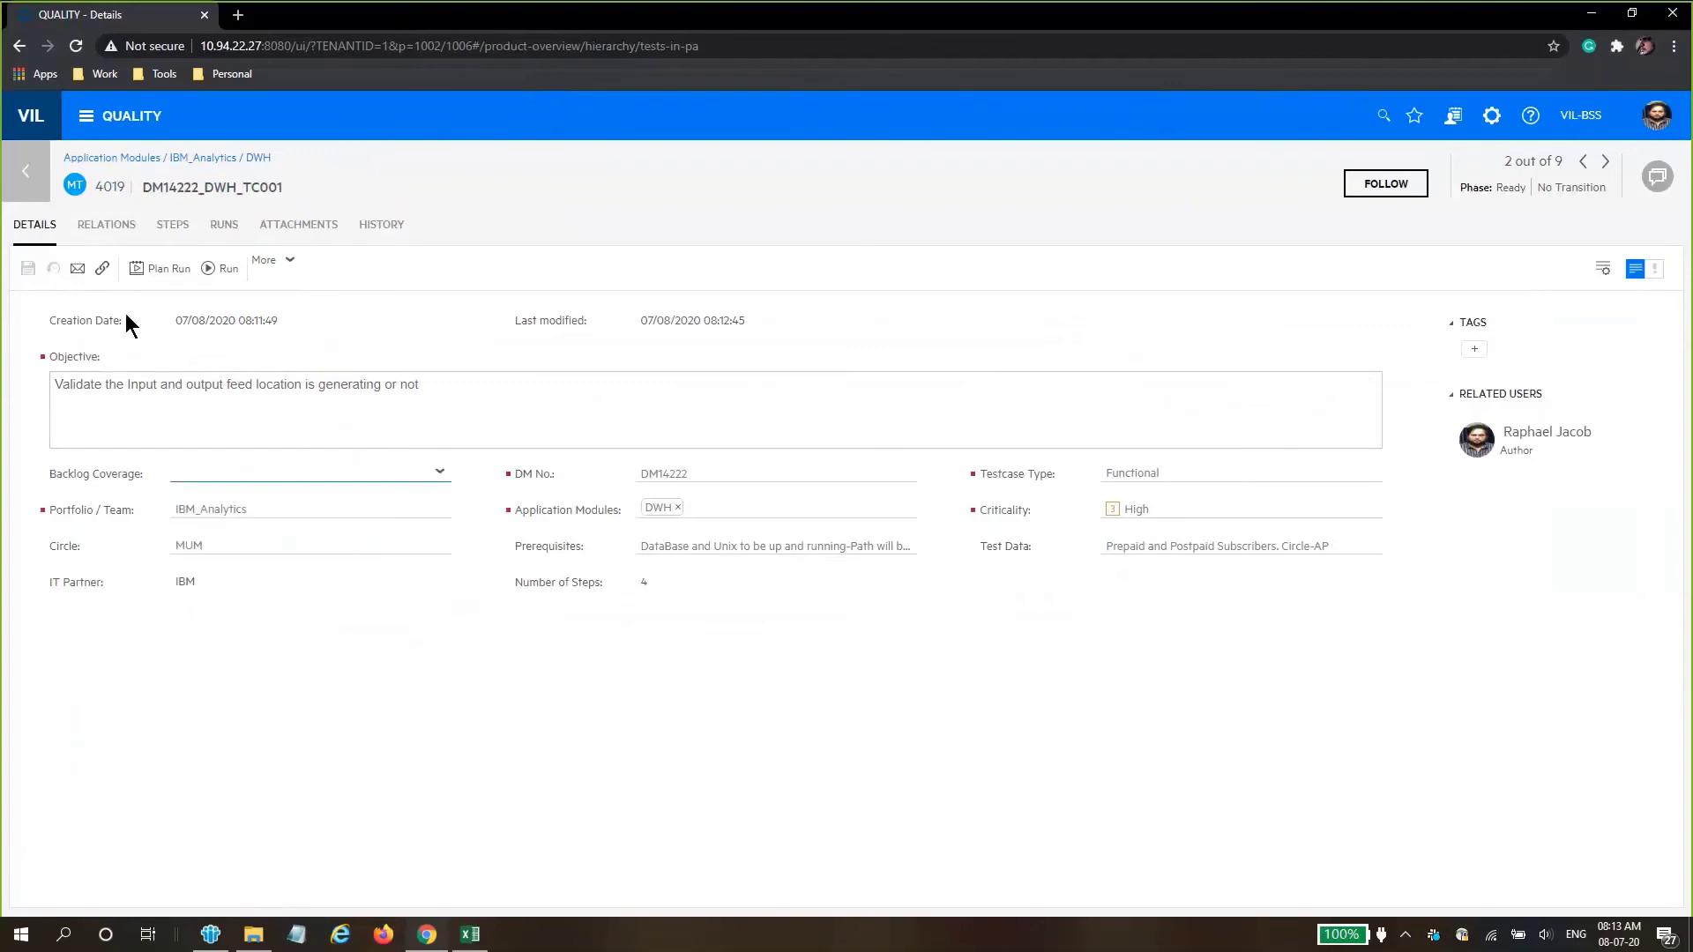
click(24, 182)
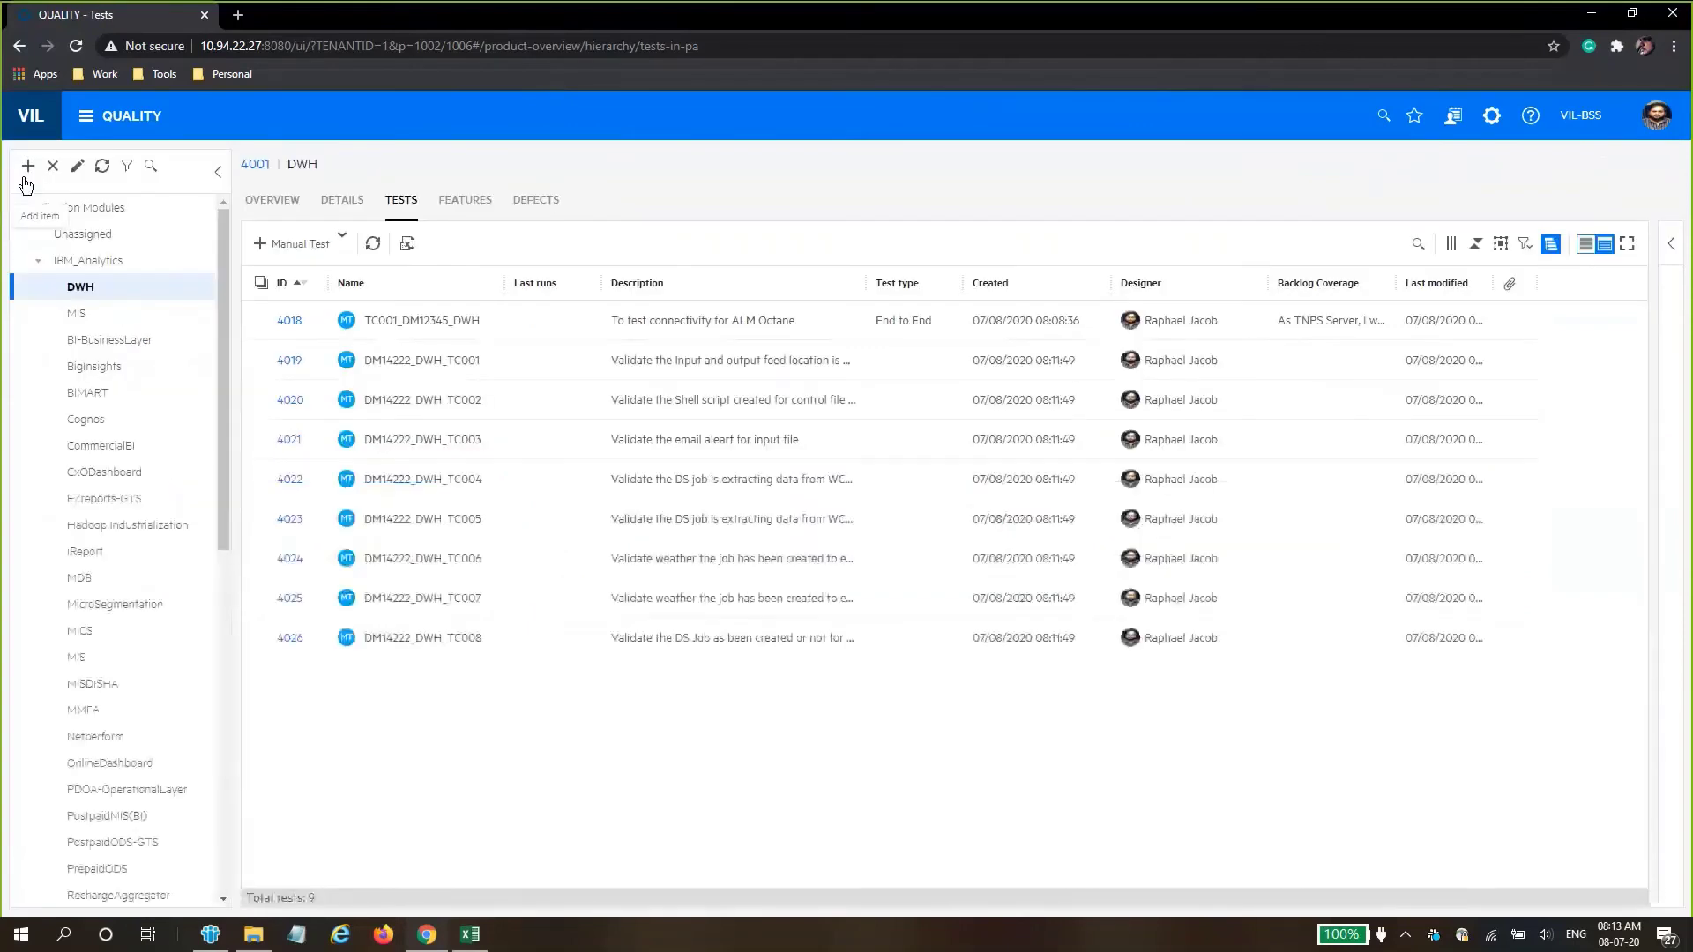
- Select tests DM14222_DWH_TC001 through DM14222_DWH_TC008 in the DWH list and open Bulk Update for them
click(261, 360)
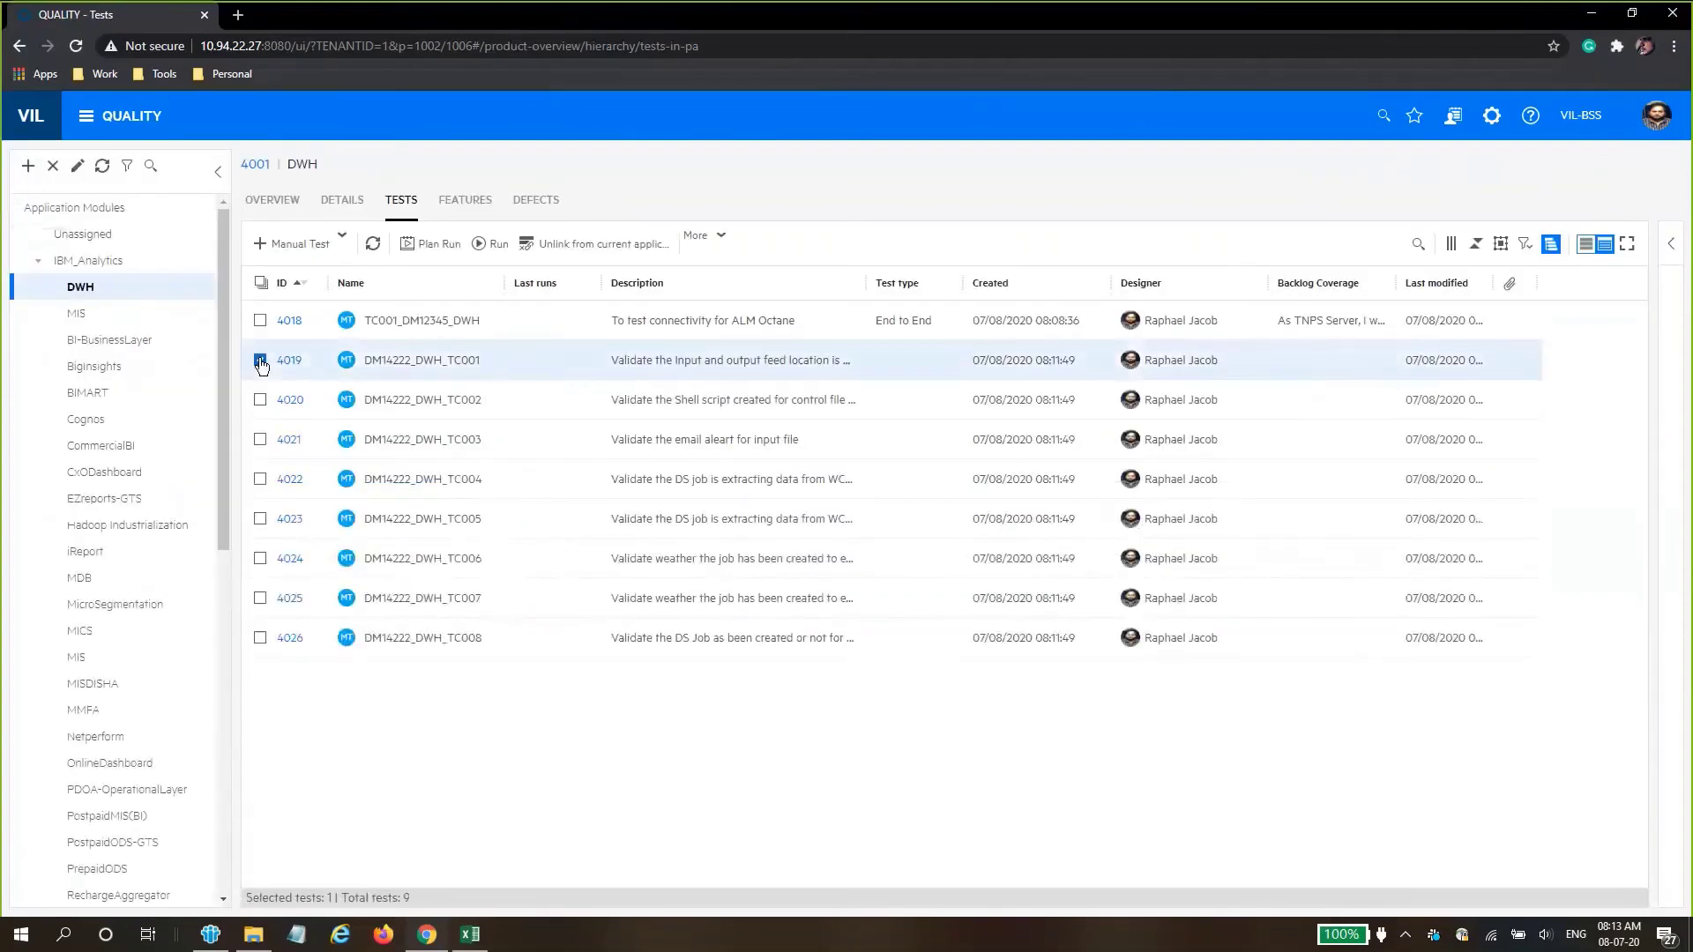
click(260, 400)
click(260, 439)
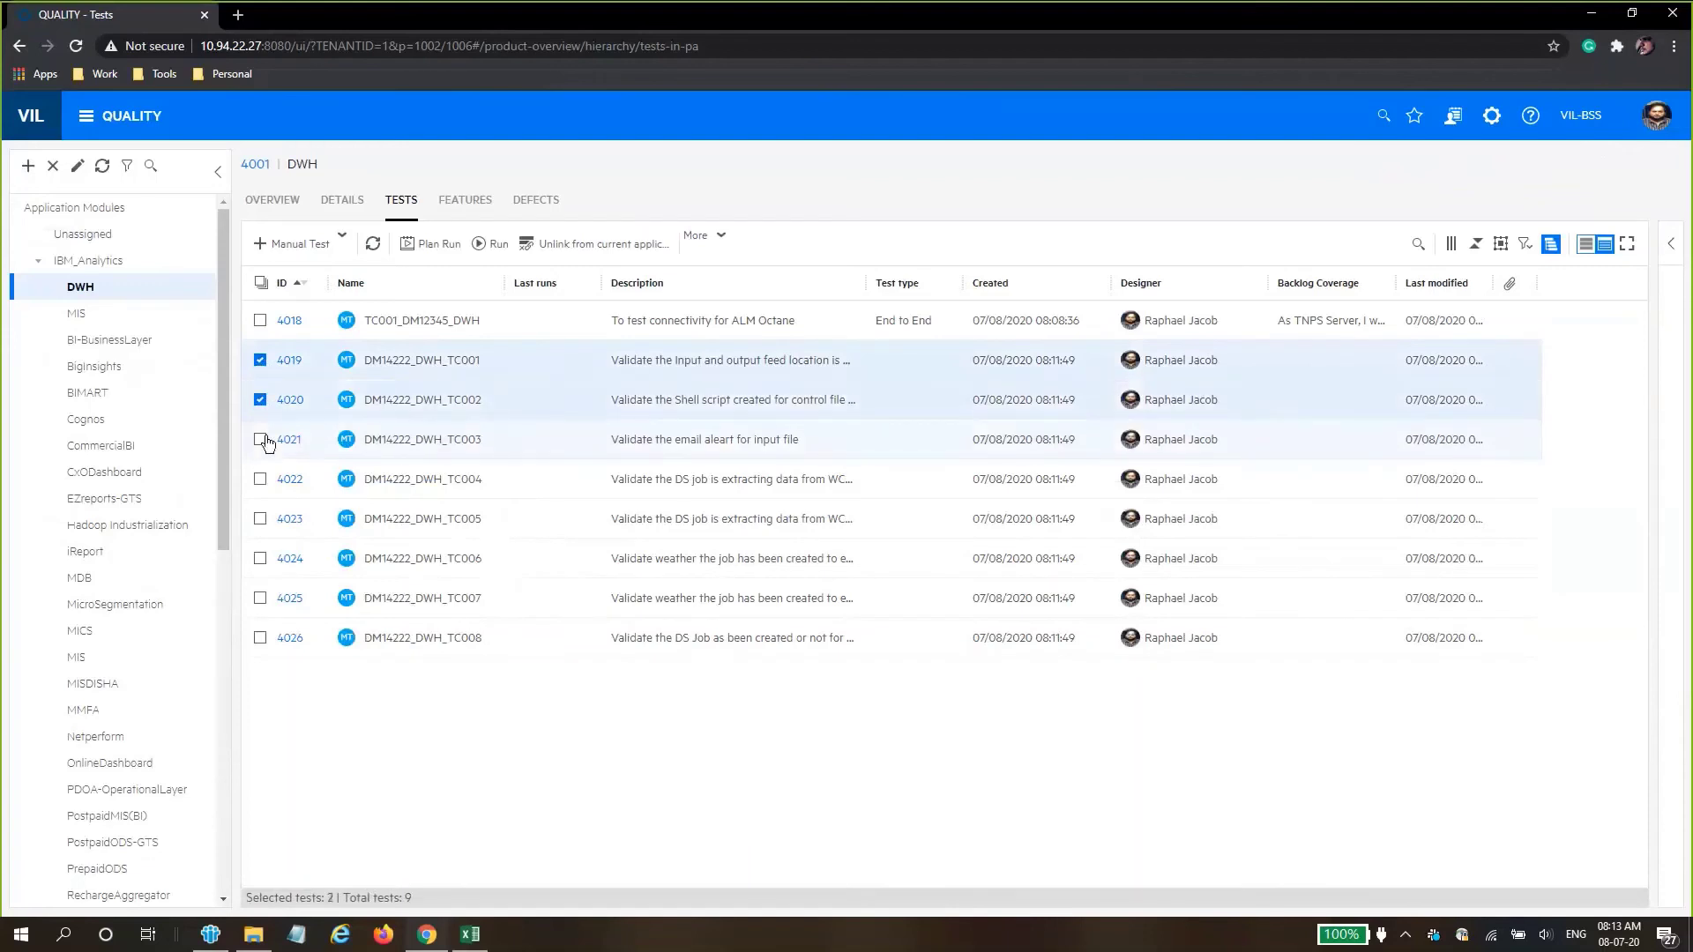
click(260, 478)
click(260, 519)
click(261, 558)
click(260, 597)
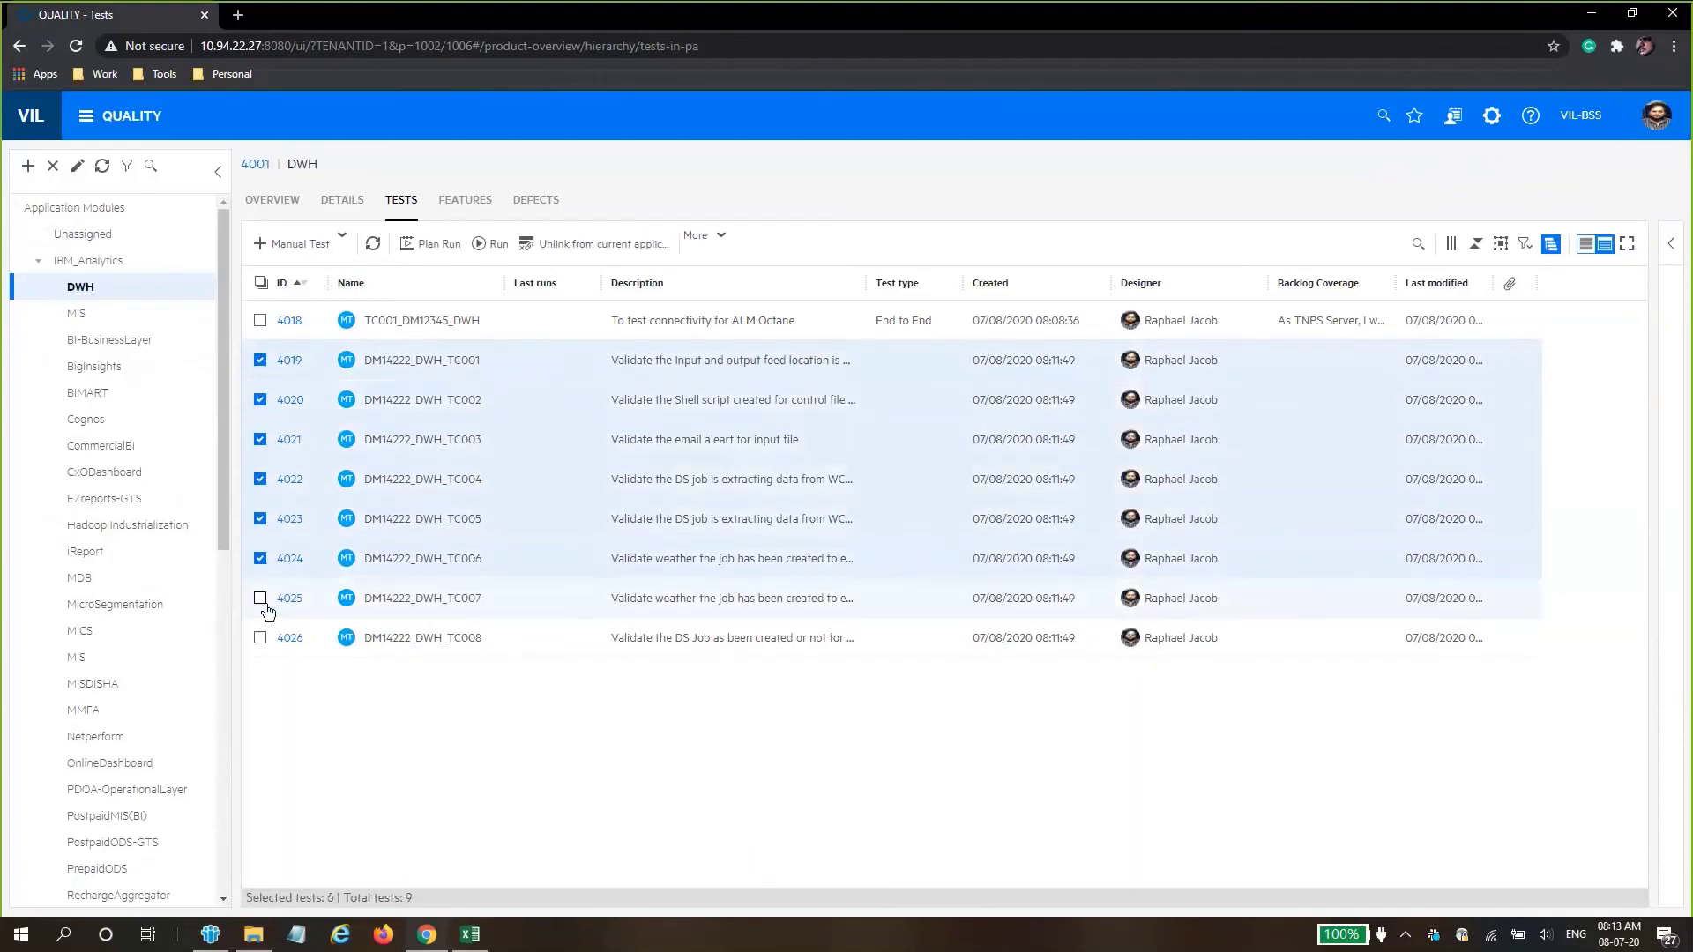
click(260, 638)
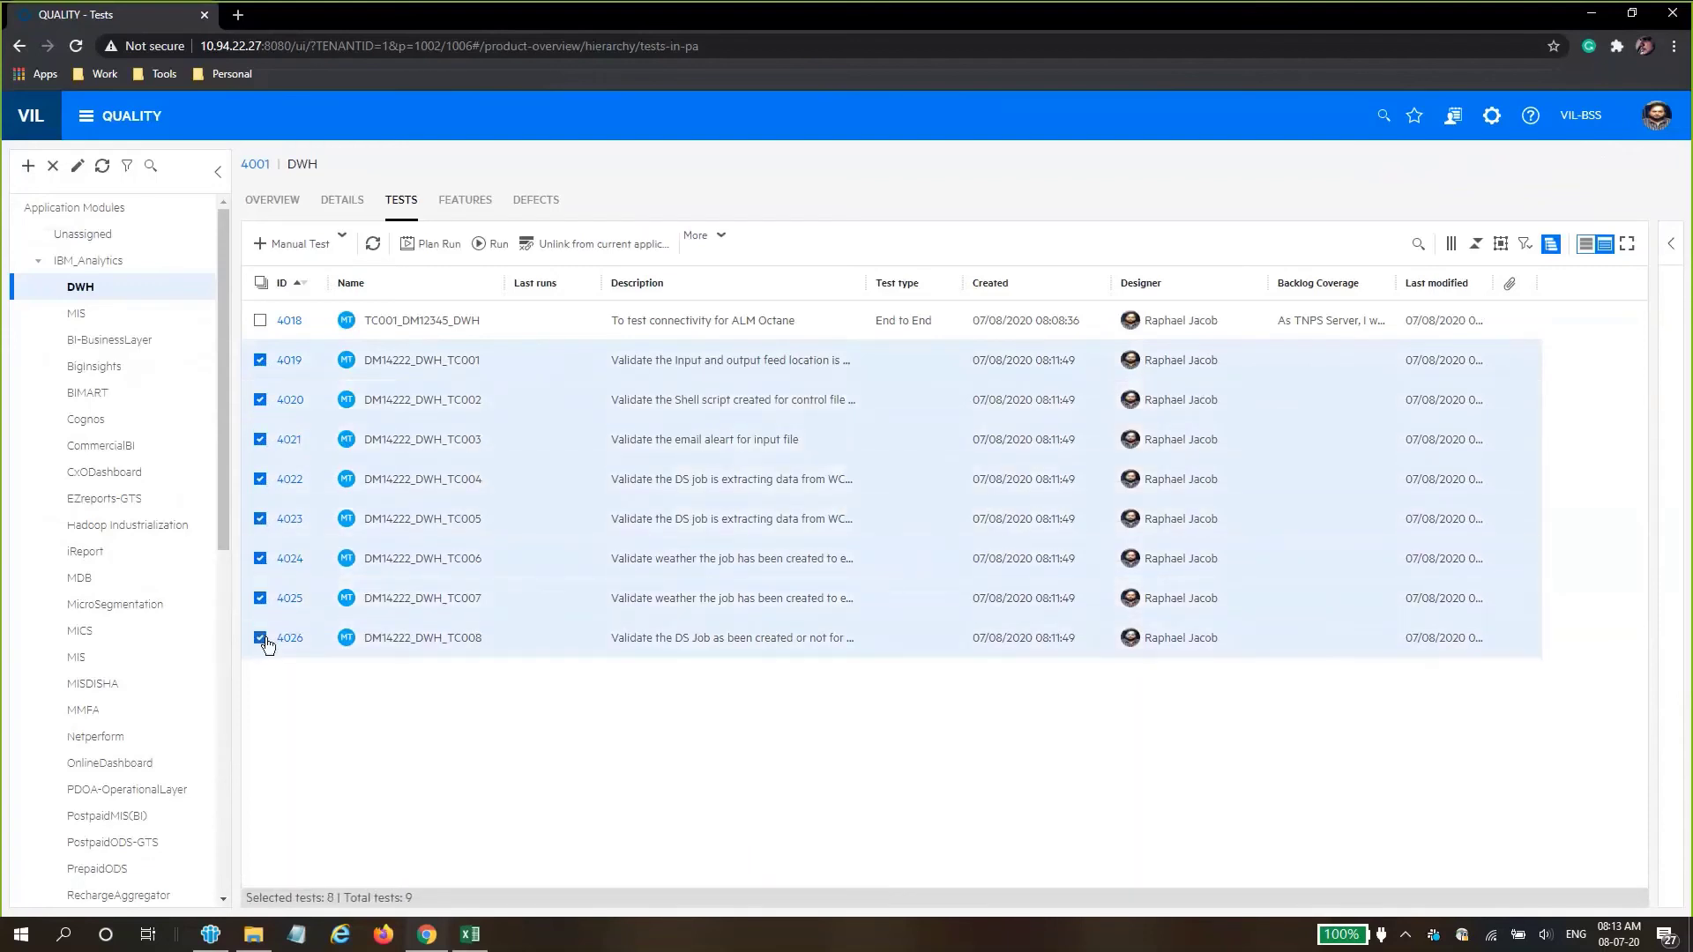
click(723, 239)
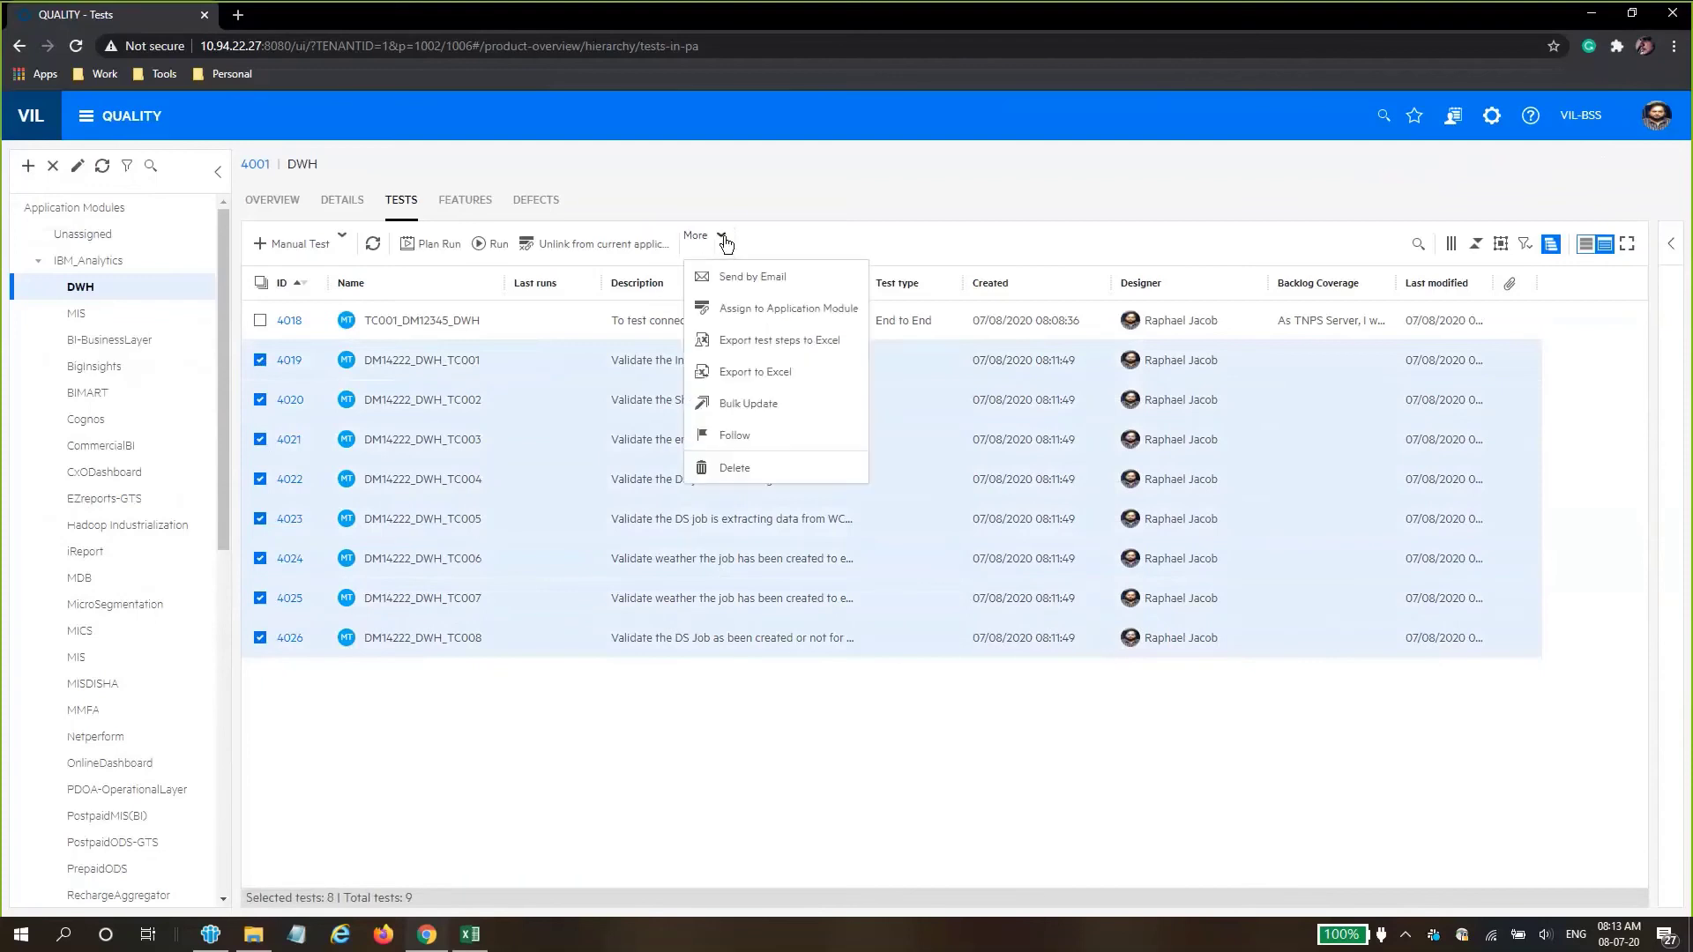
click(766, 407)
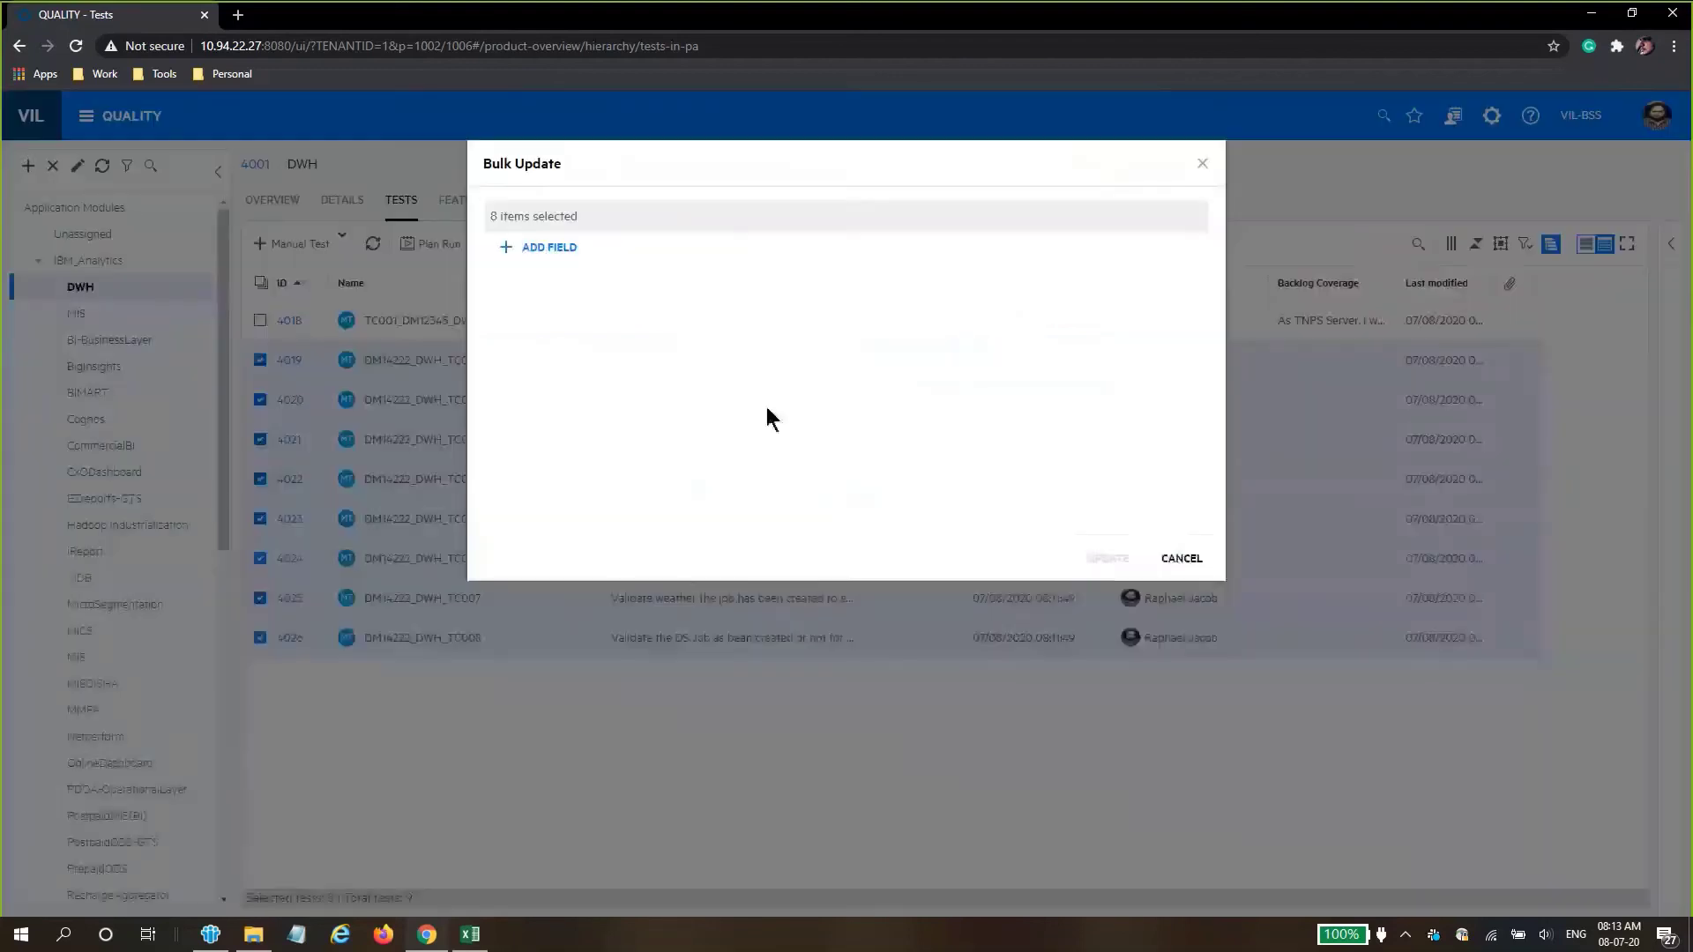
- Add the Backlog Coverage field and choose the first "As TNPS Server" user story under Run Survey NCC SR FLCC in DM14222
click(511, 255)
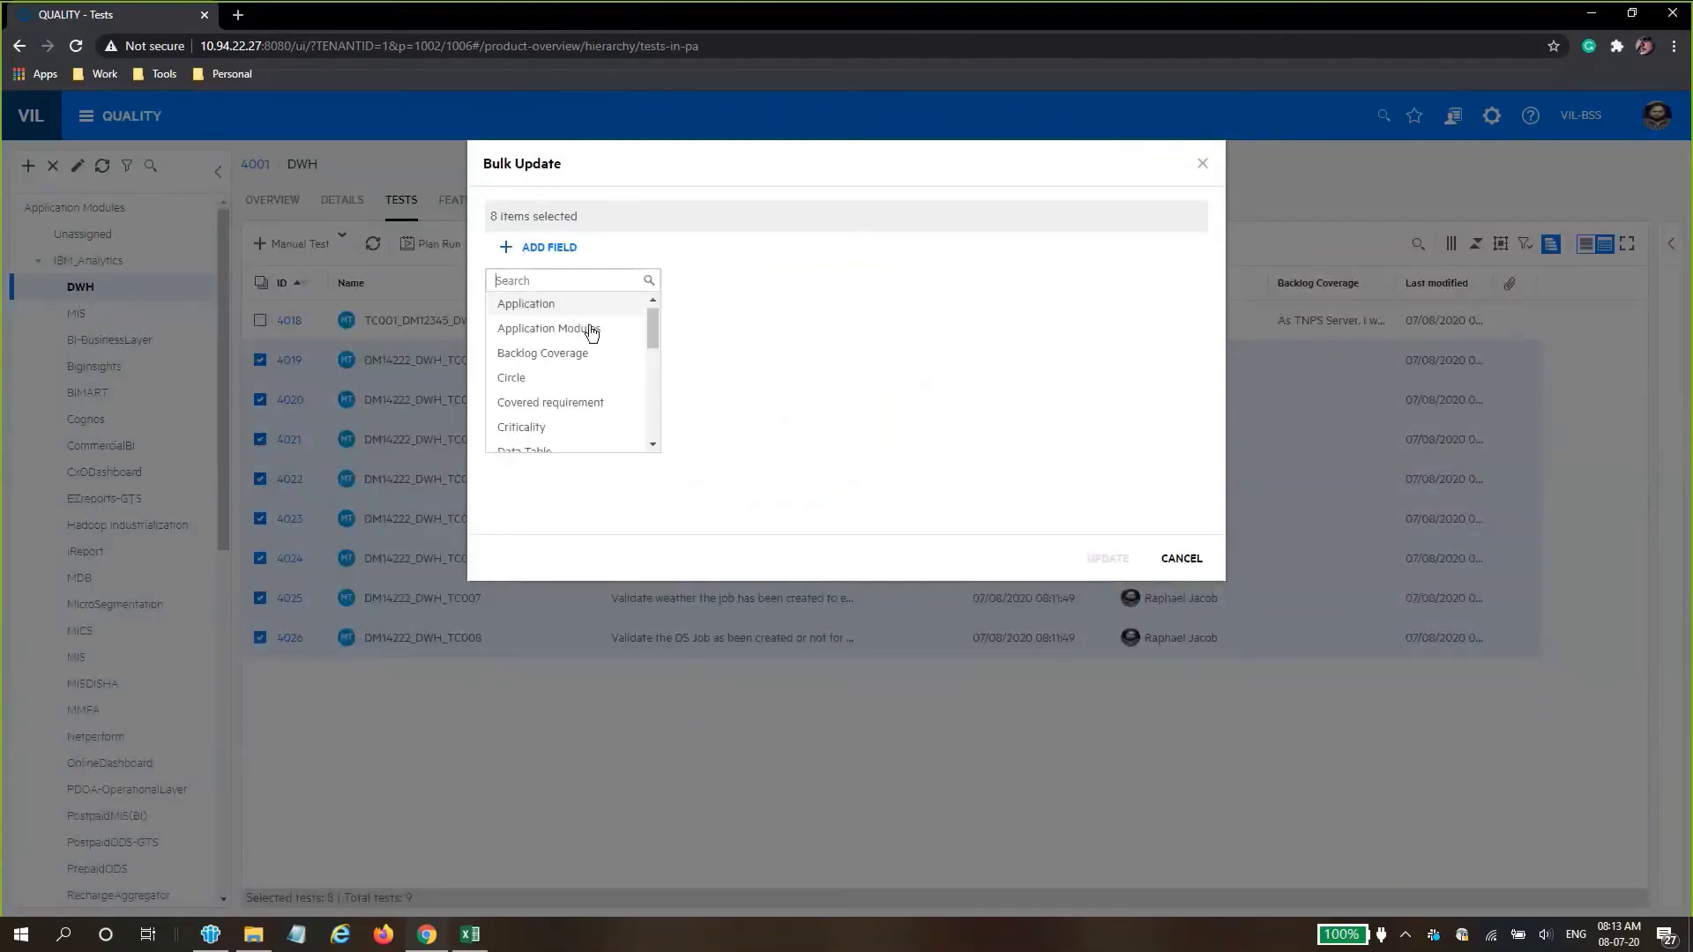
click(589, 355)
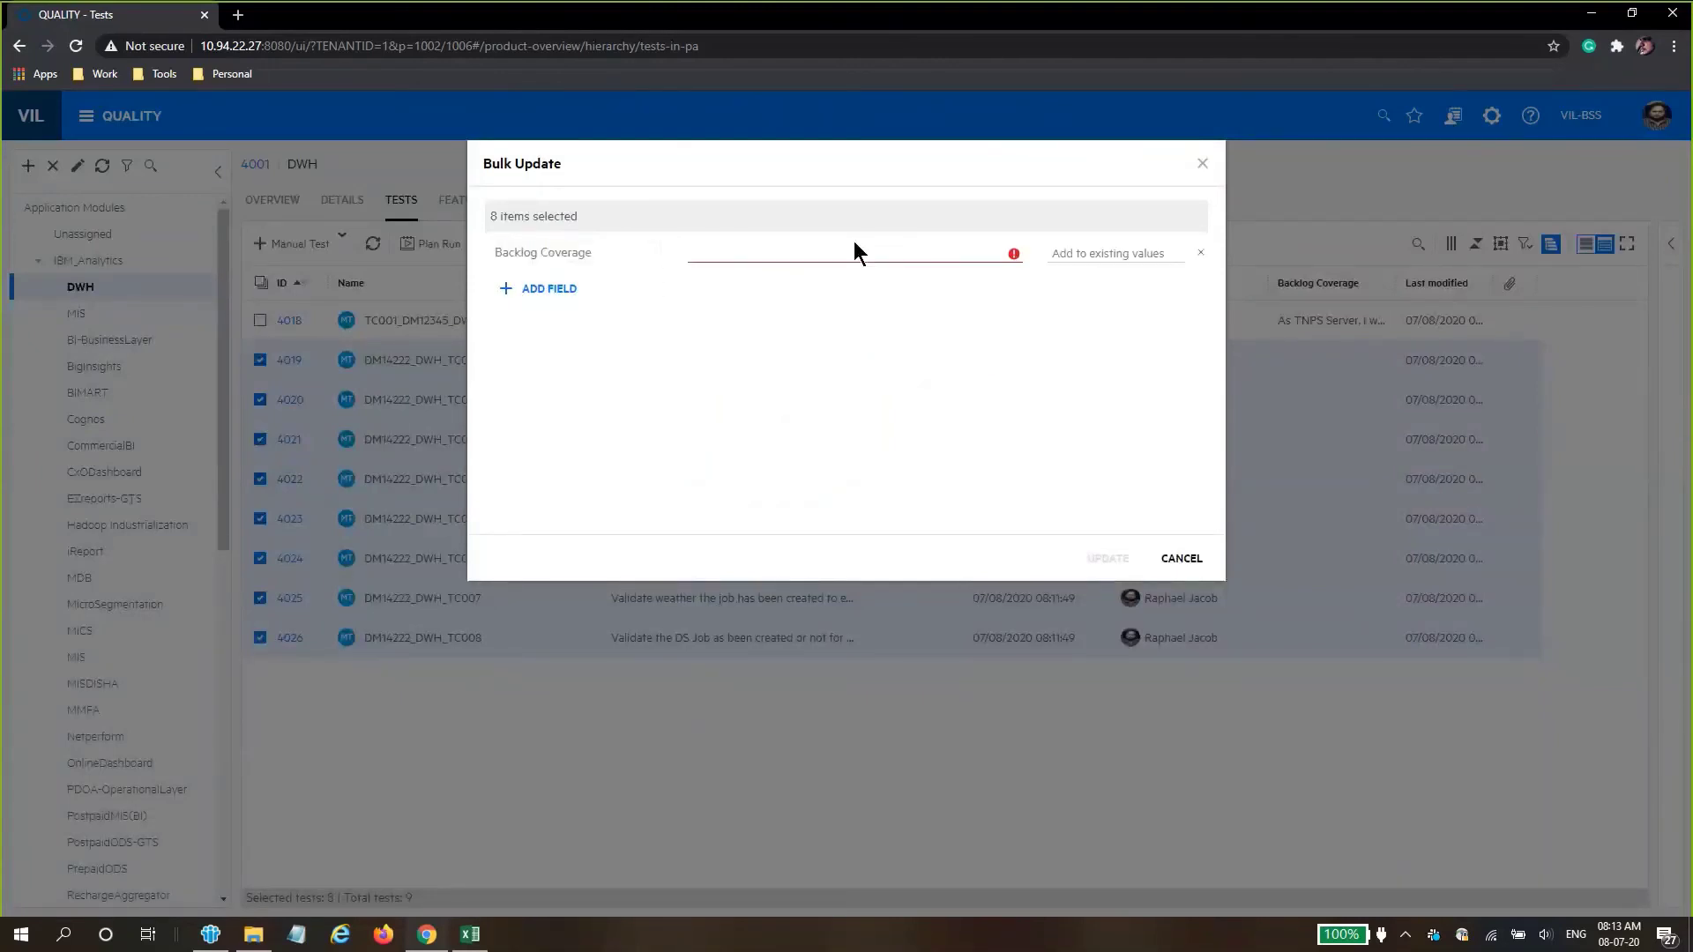
click(1006, 254)
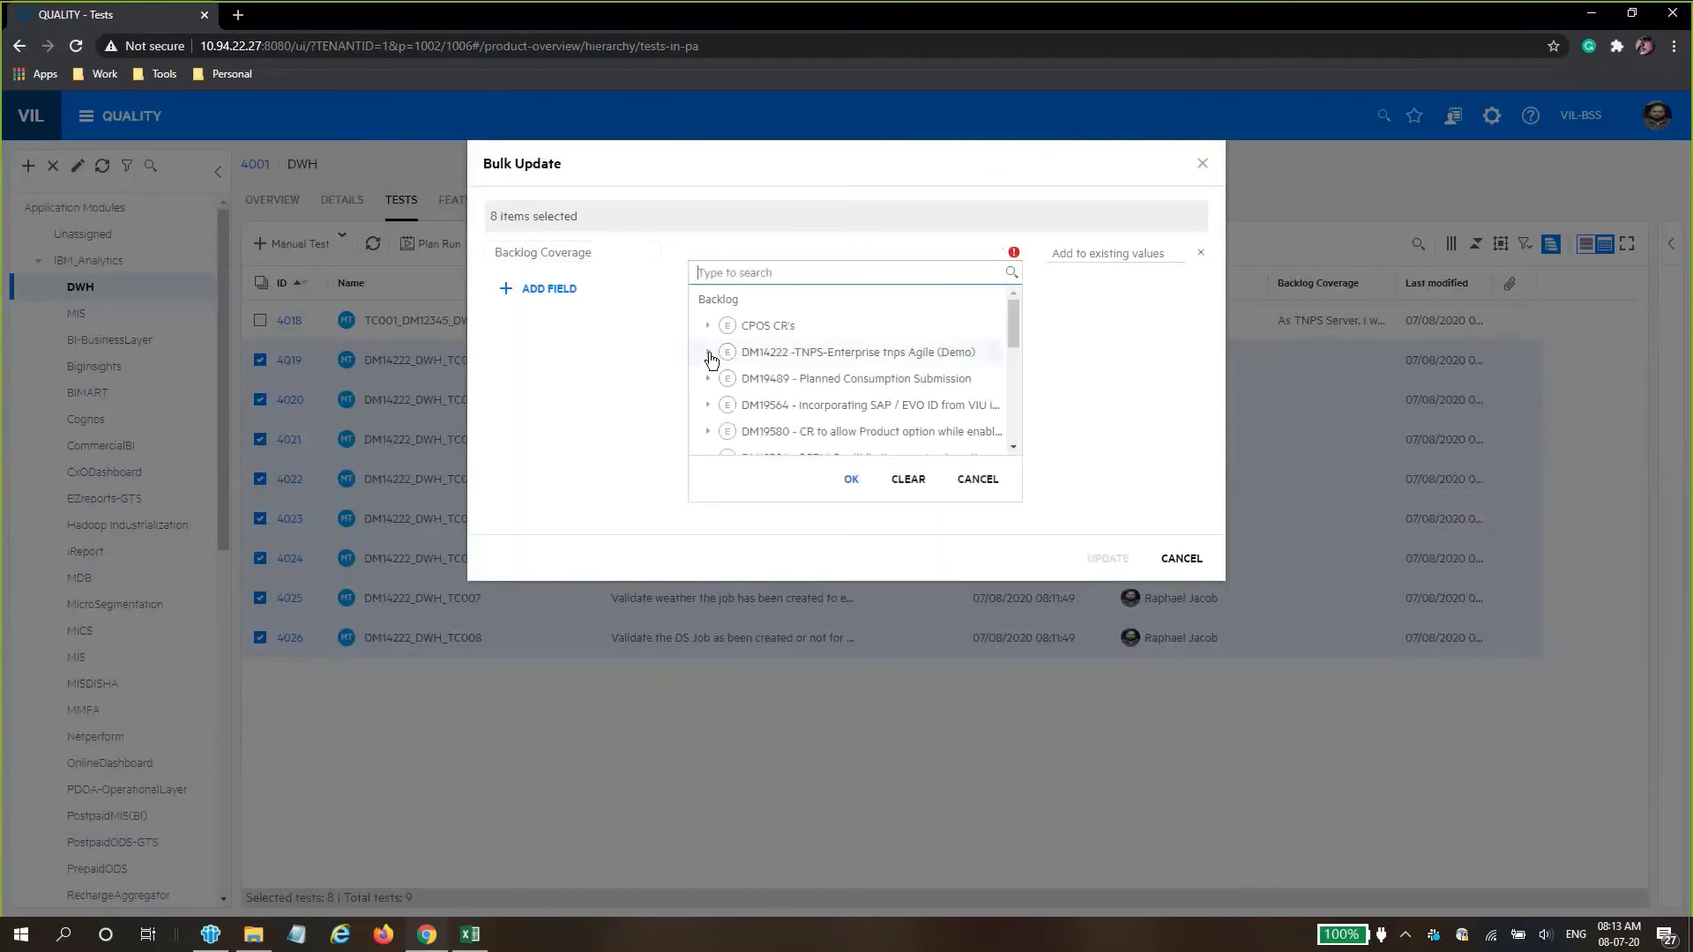
click(708, 352)
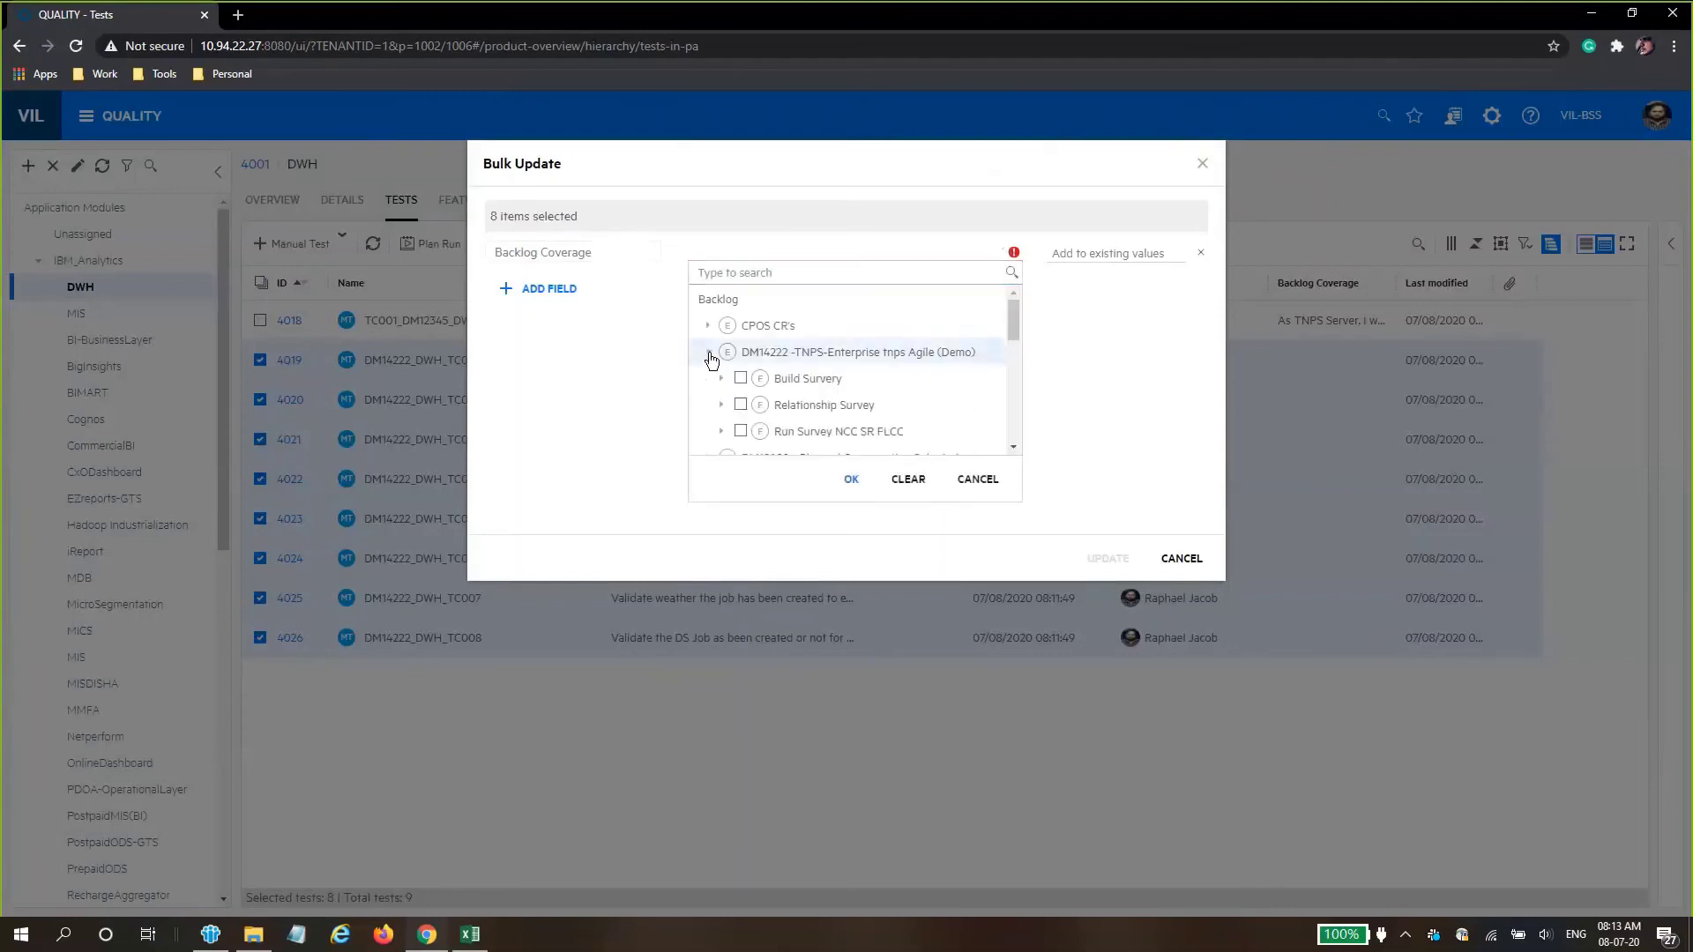
click(723, 432)
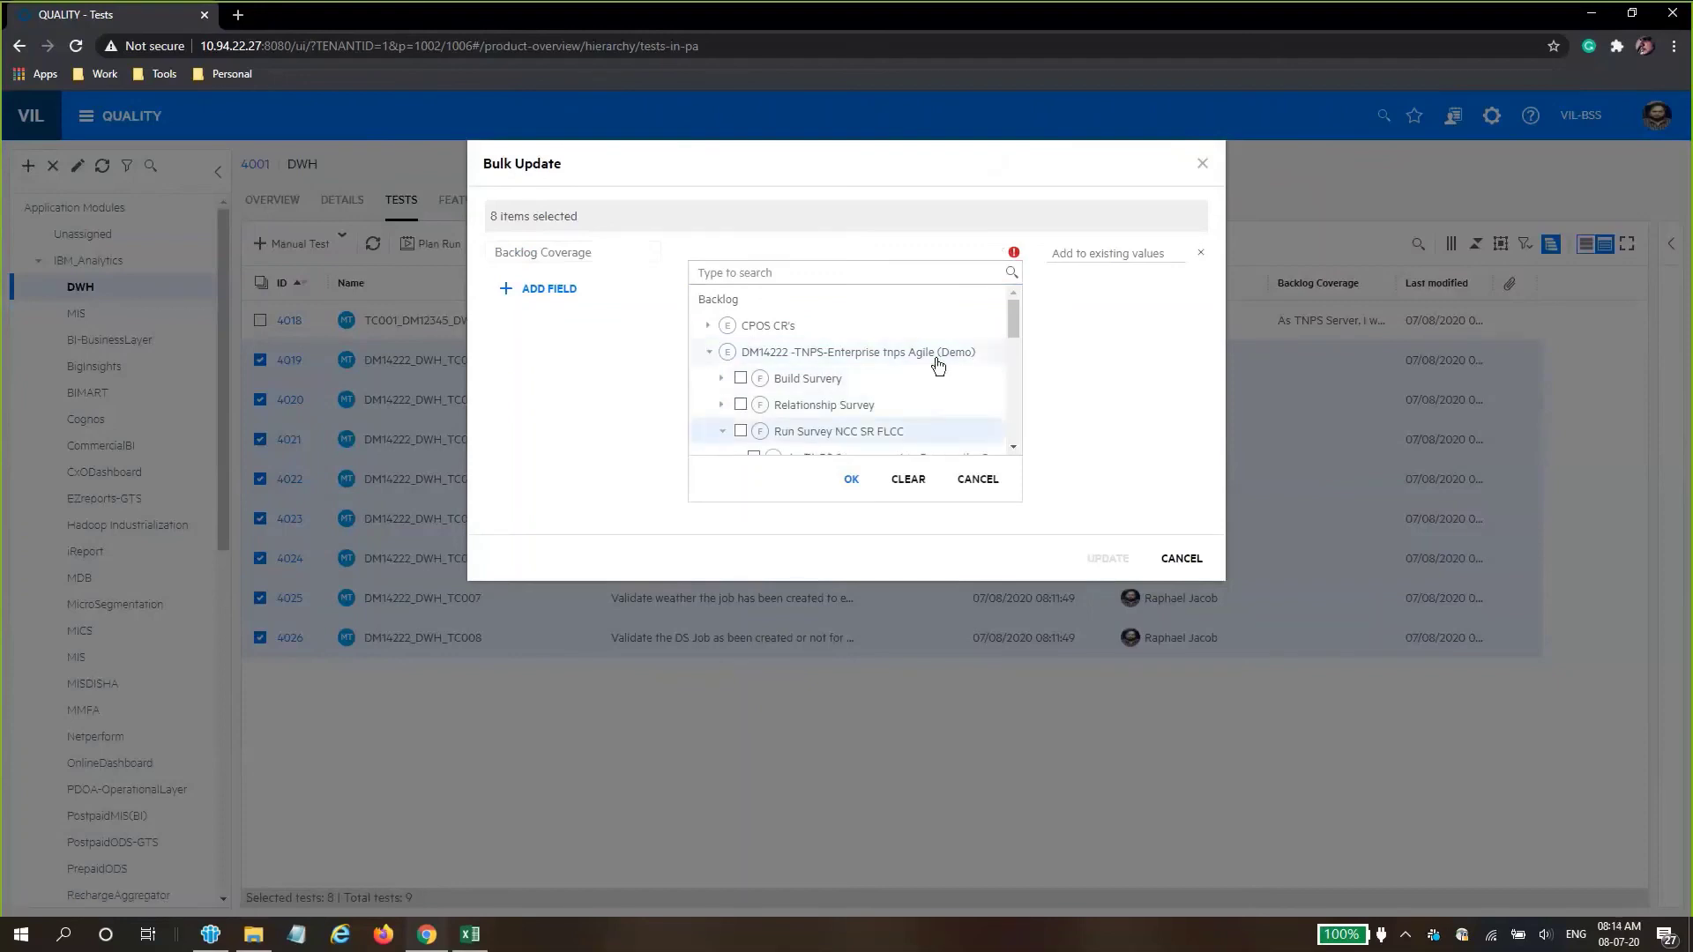
drag(1014, 321, 1017, 326)
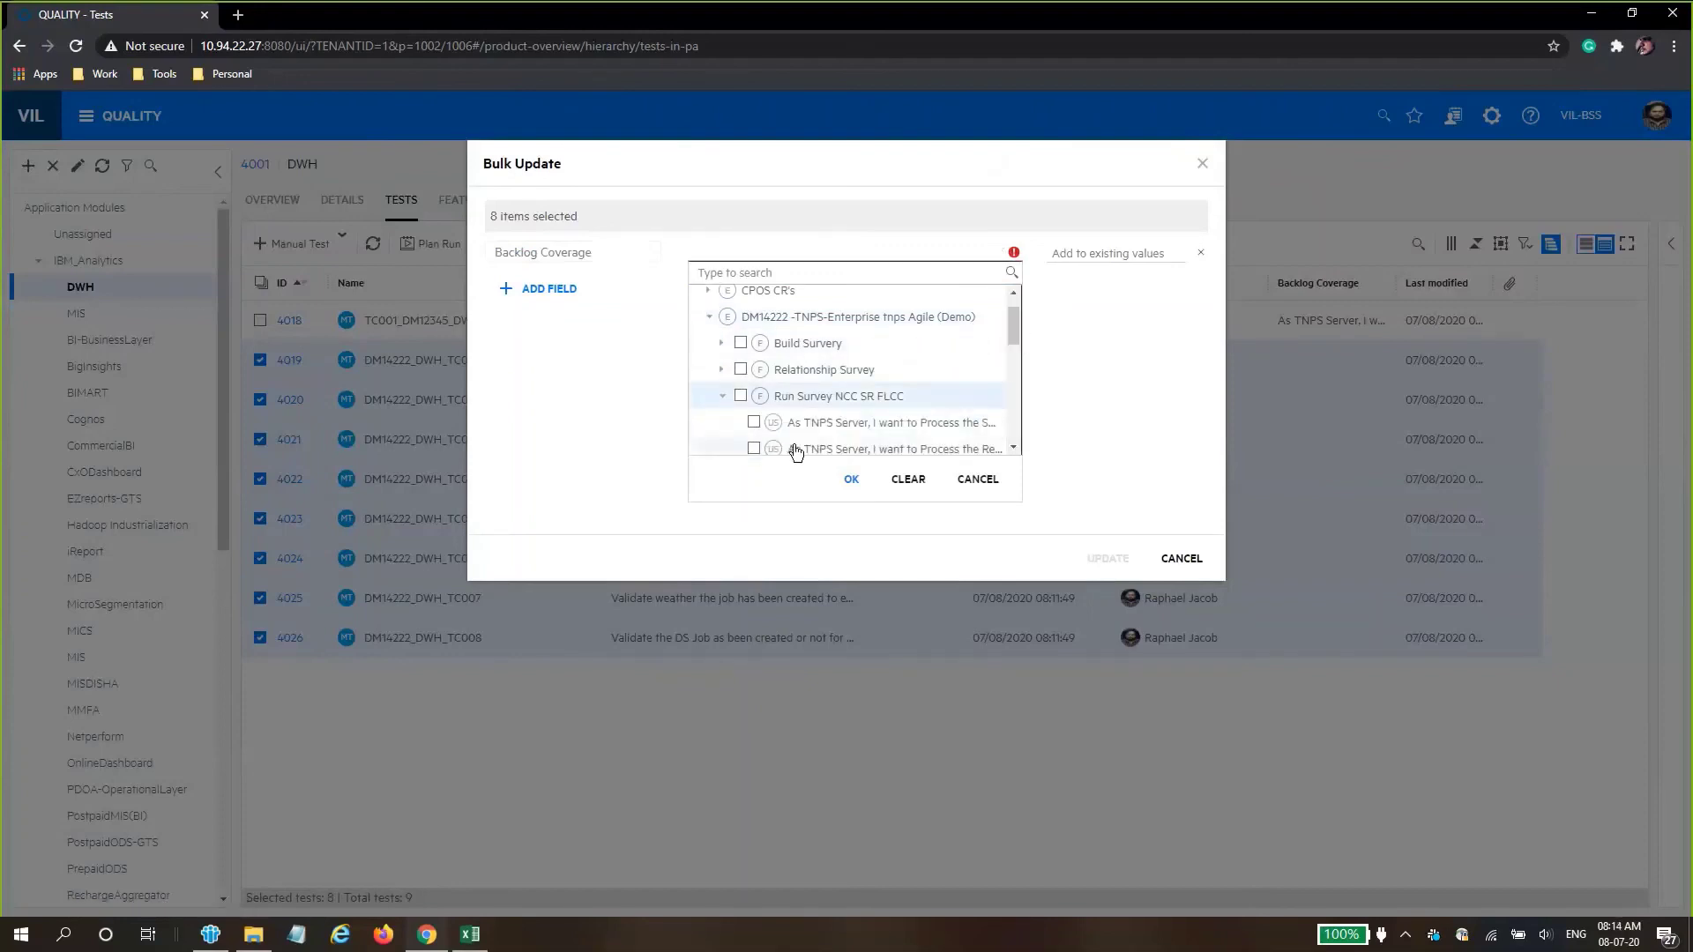
click(754, 423)
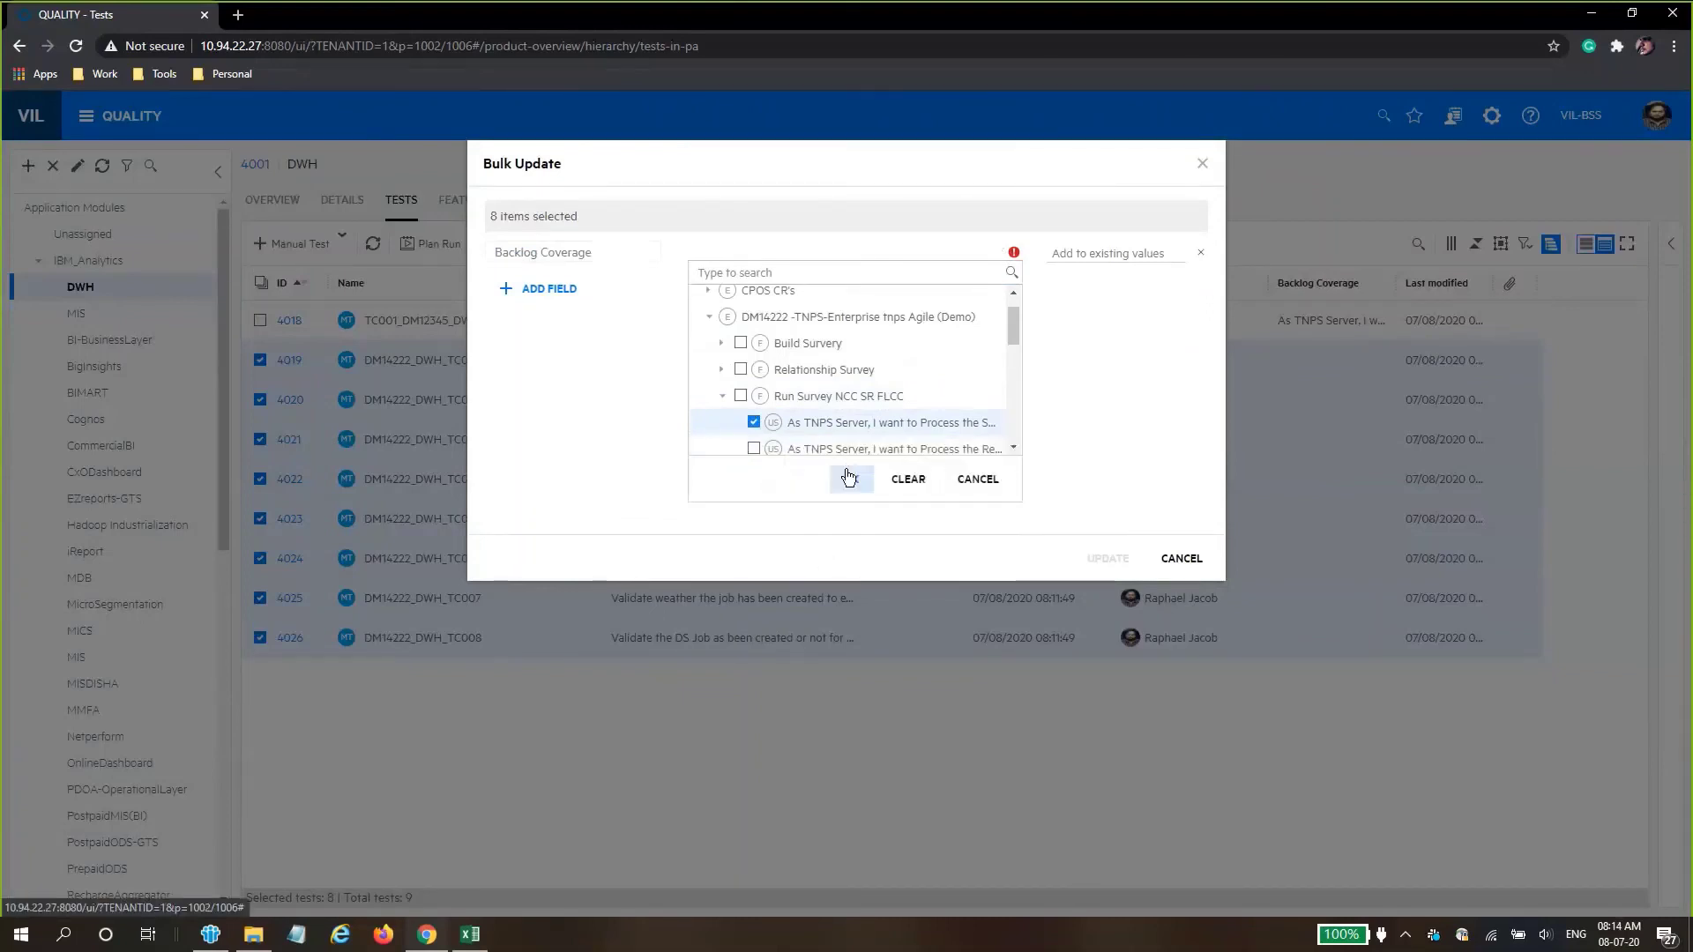
click(846, 471)
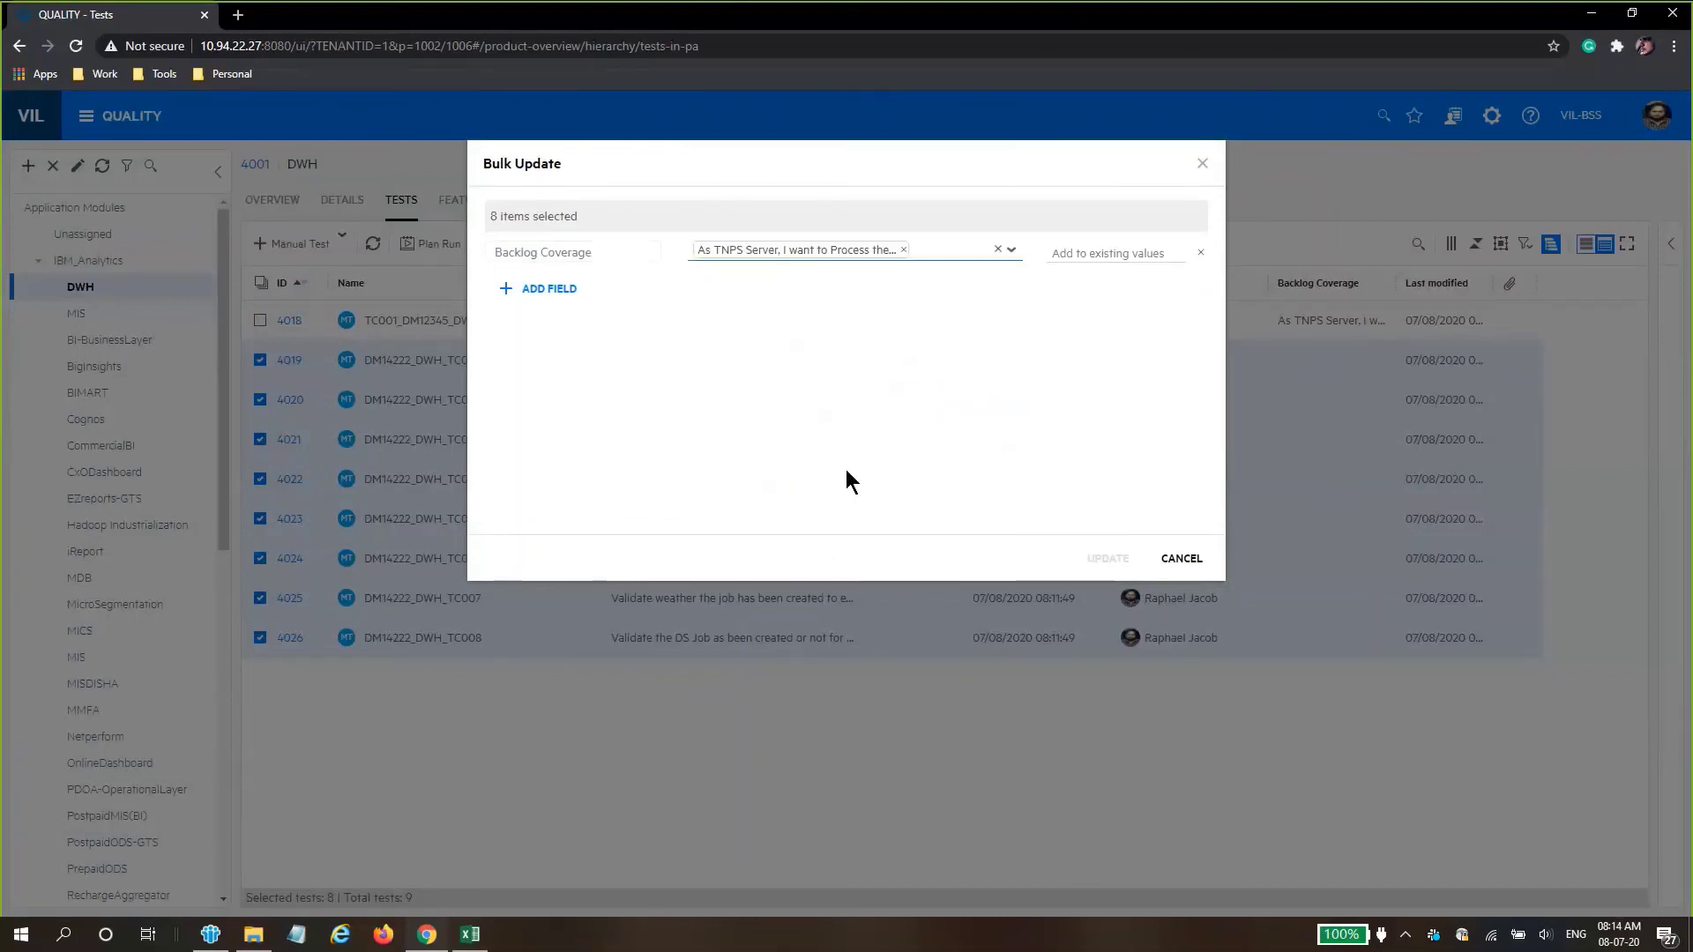
- Set the Backlog Coverage update mode to Replace existing values and apply the bulk update to the selected tests
click(1109, 255)
click(1110, 255)
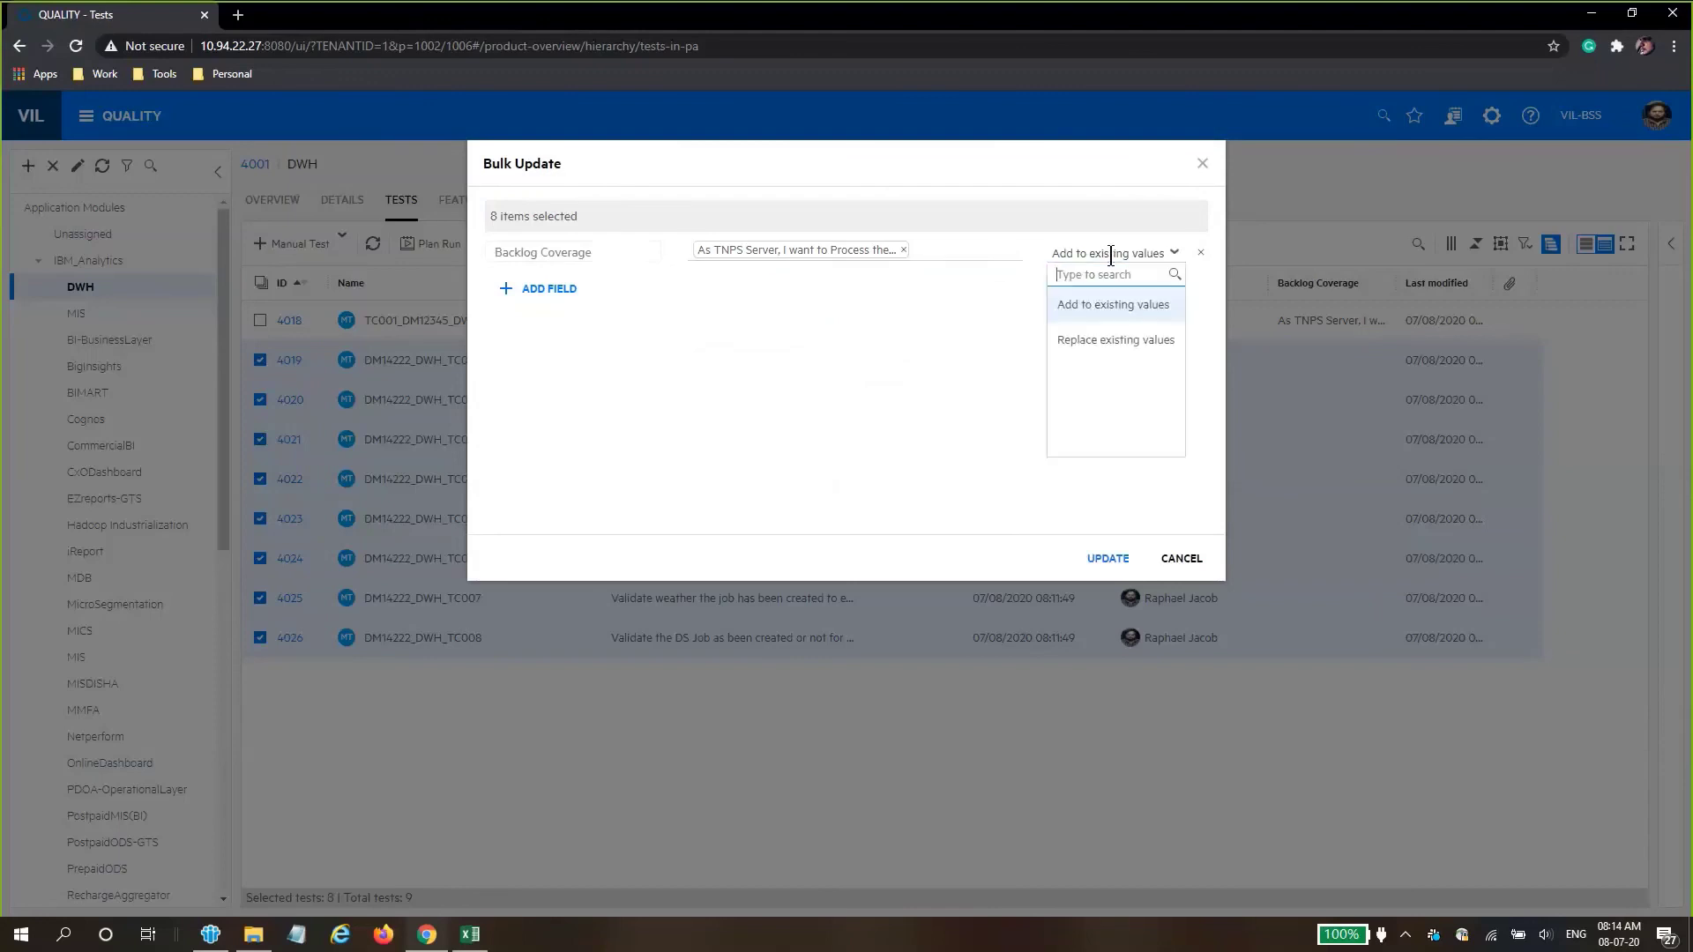
click(1108, 337)
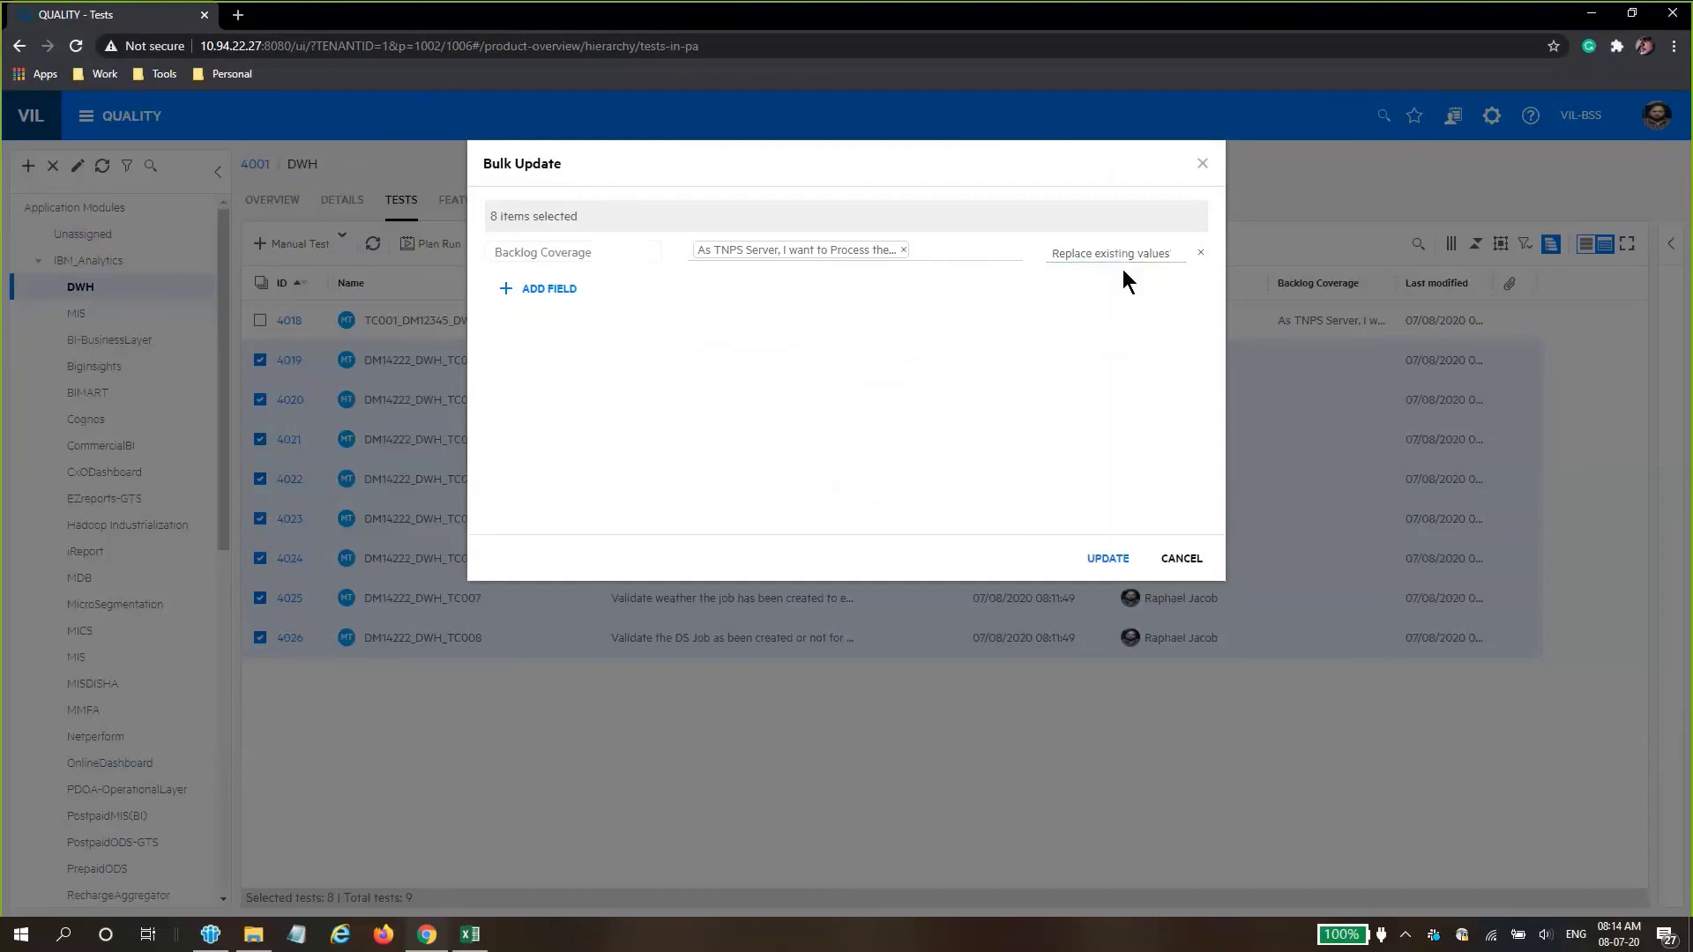
click(1090, 563)
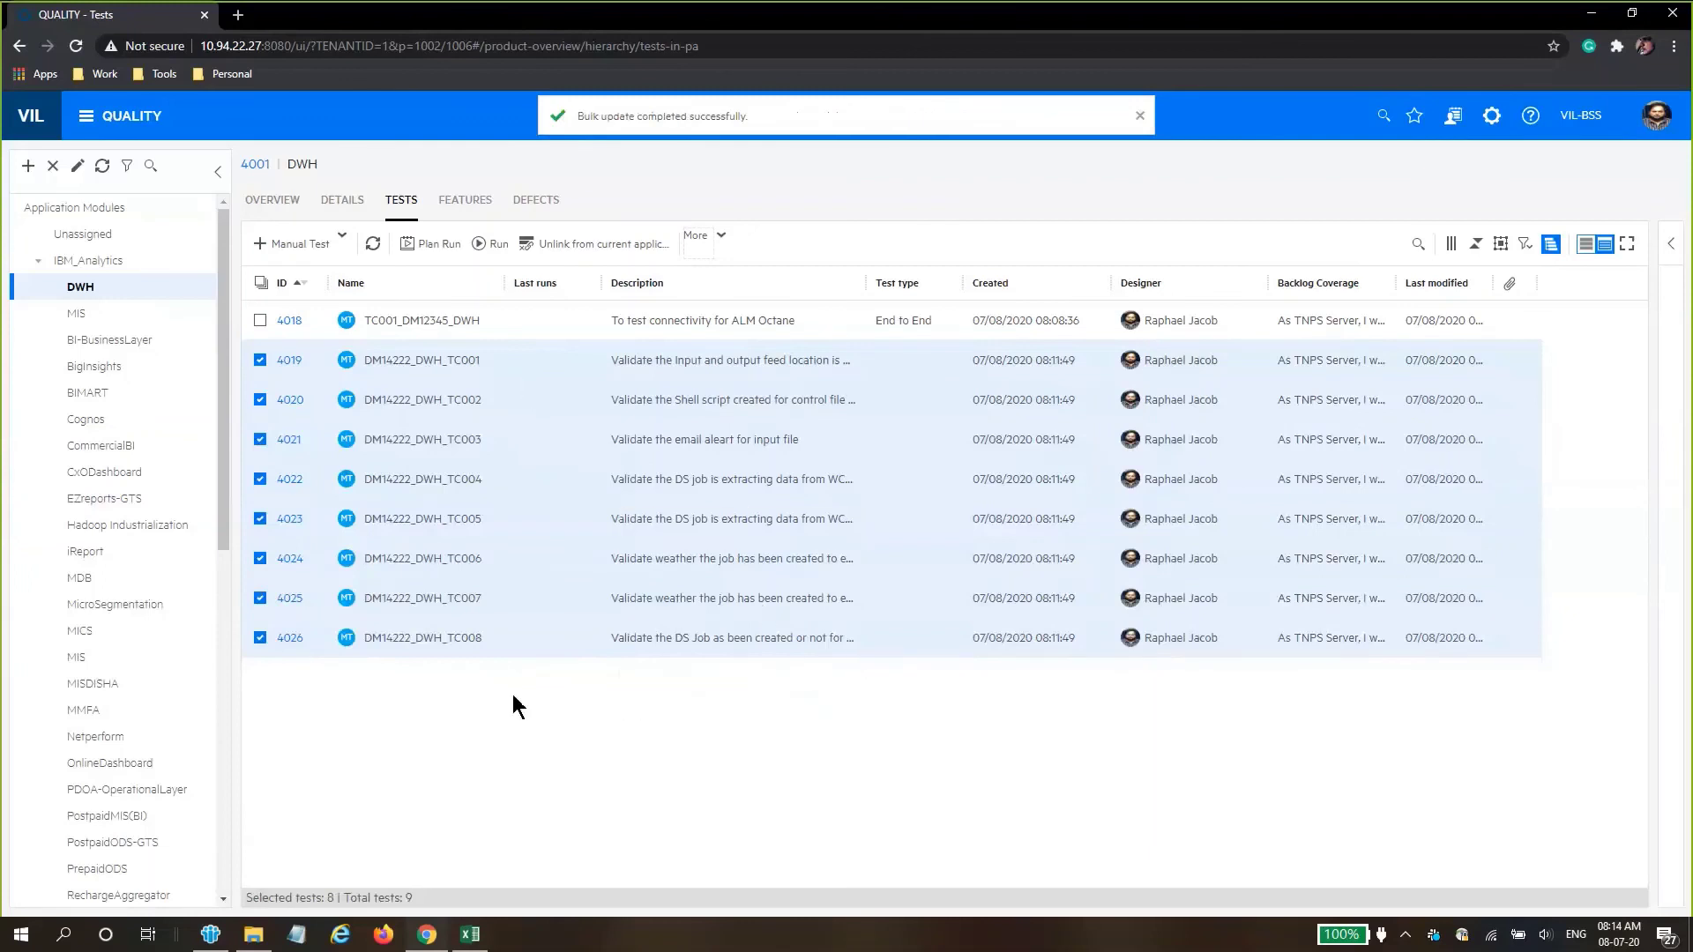
- Open test DM14222_DWH_TC001 and check the Backlog Coverage field in its details
click(298, 359)
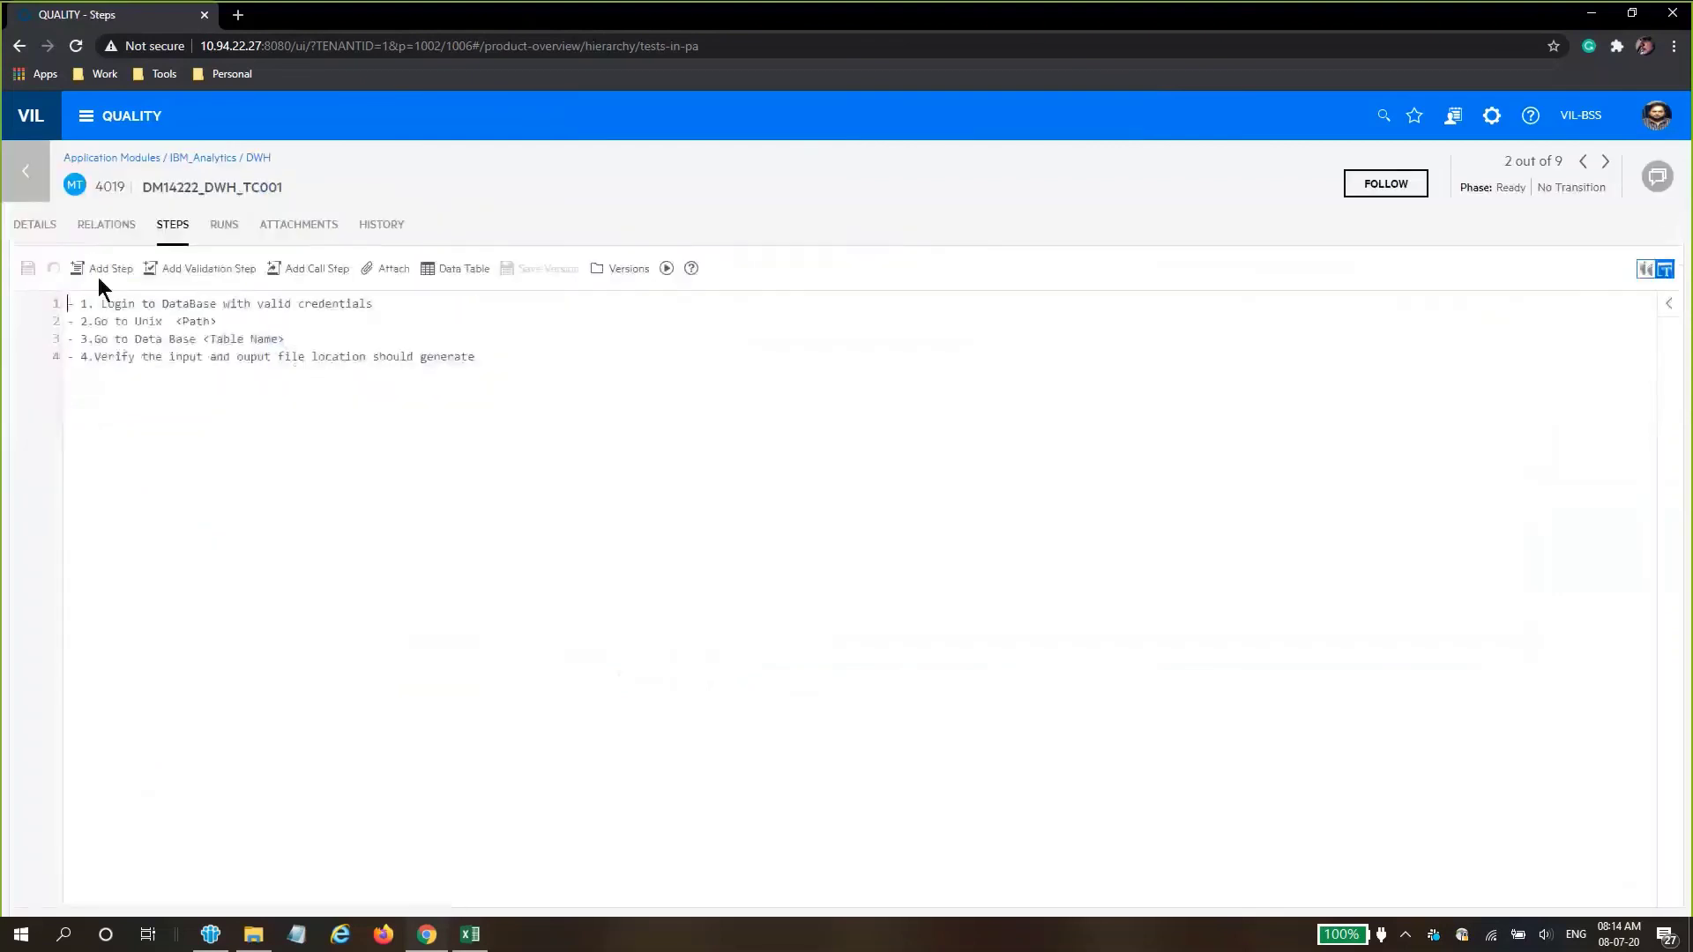
click(32, 227)
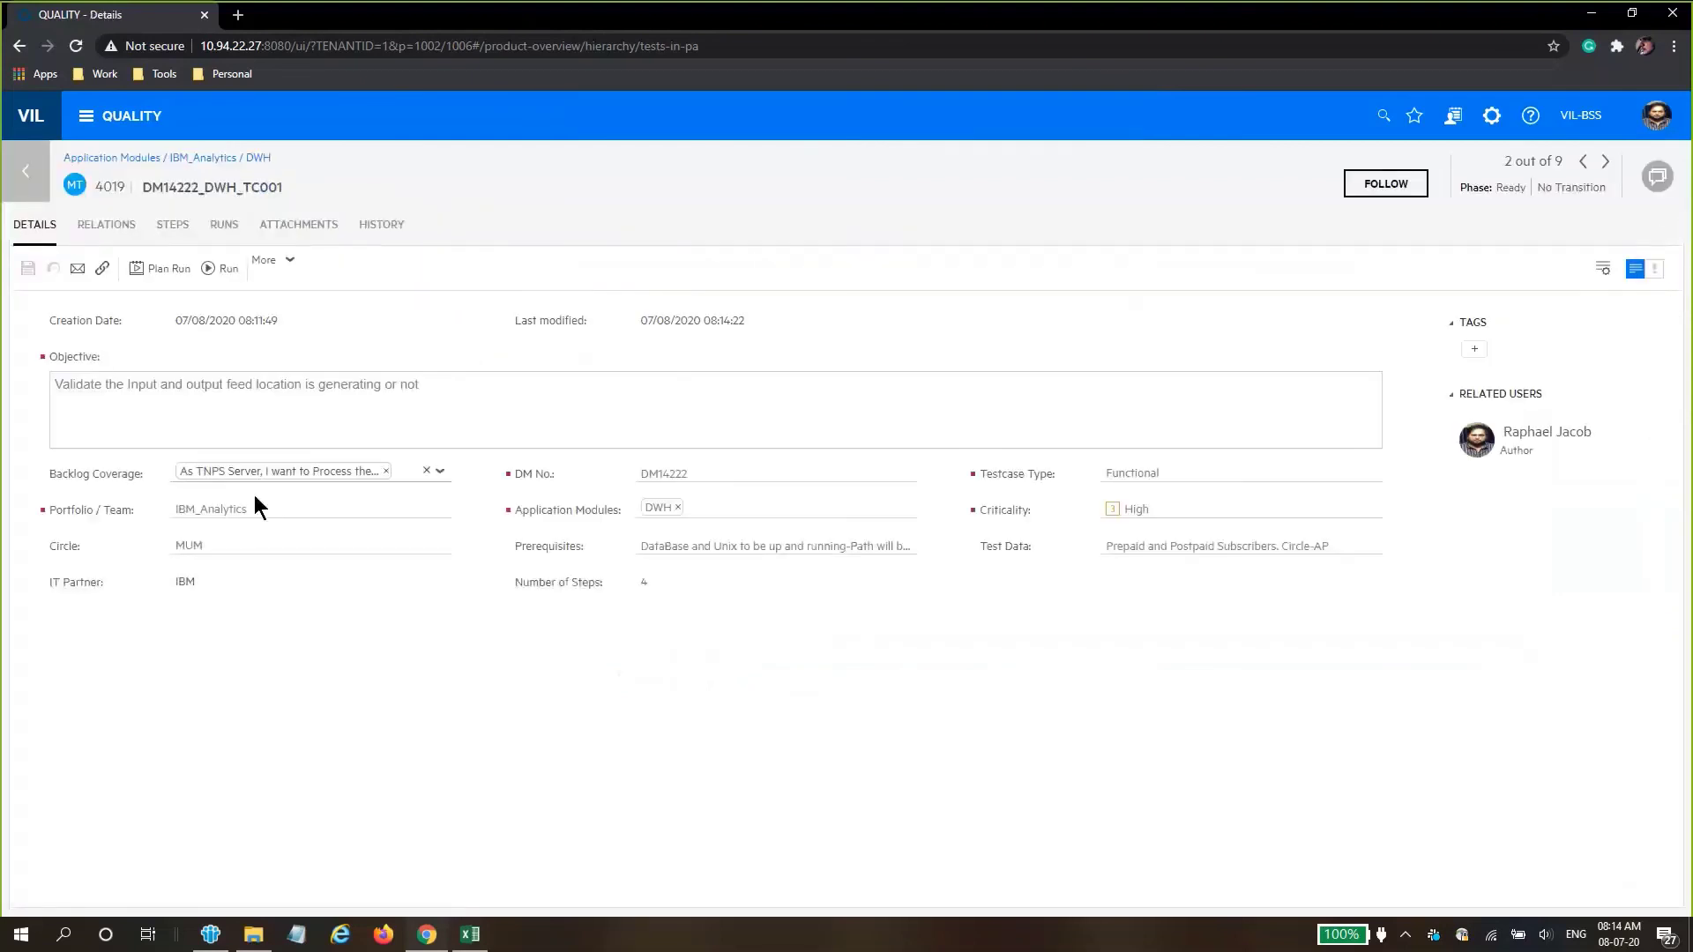